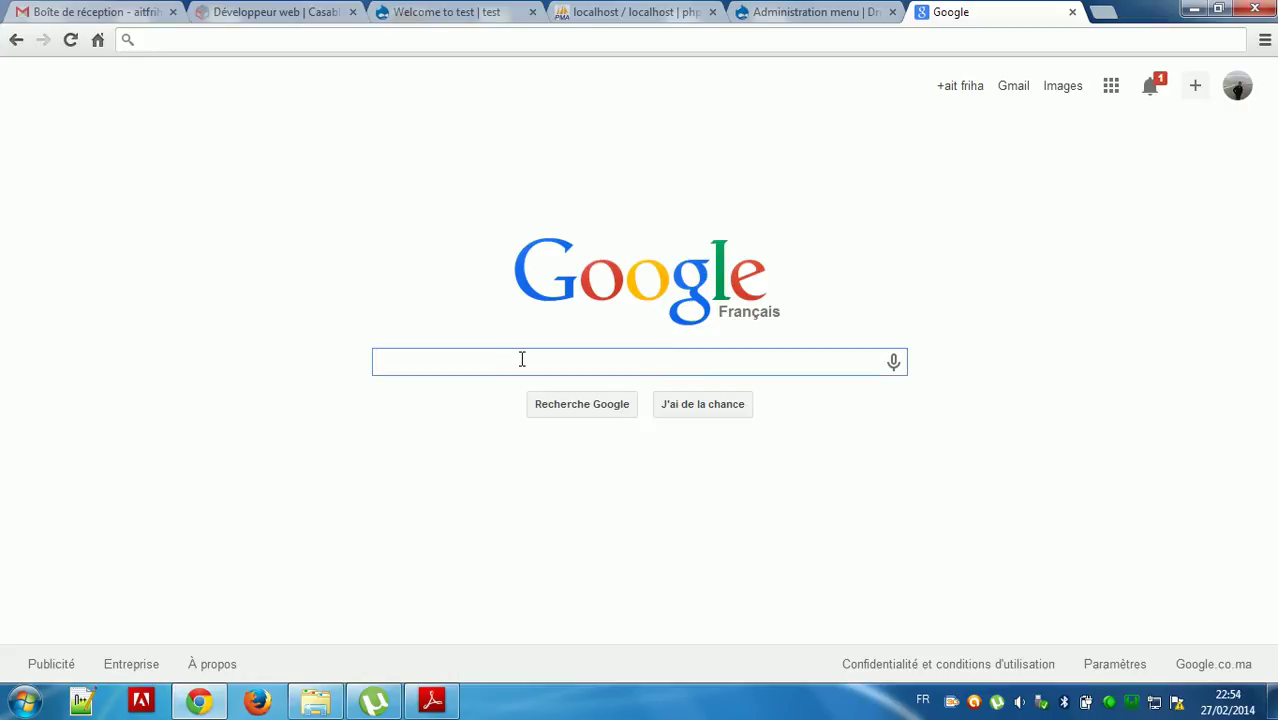
- Search Google for "agreservation drupal" and open the Agreservations project page on Drupal.org
{"action": "type", "text": "vation "}
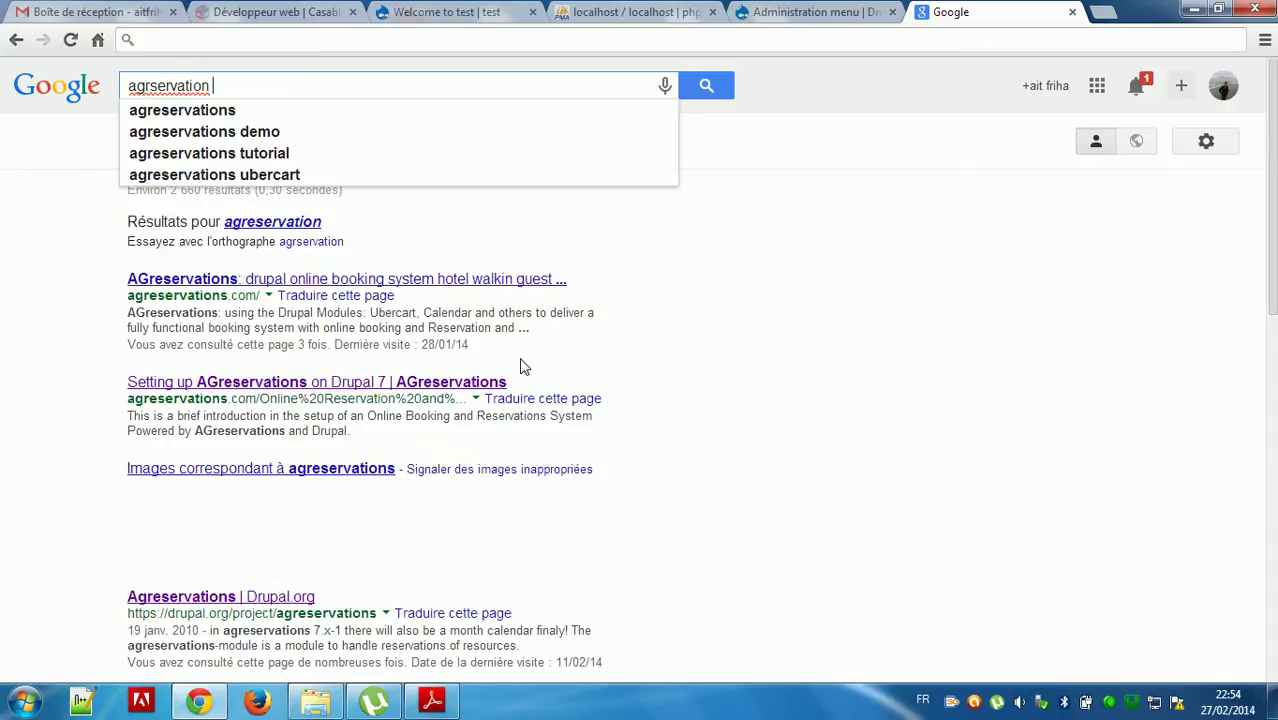
{"action": "type", "text": "drup"}
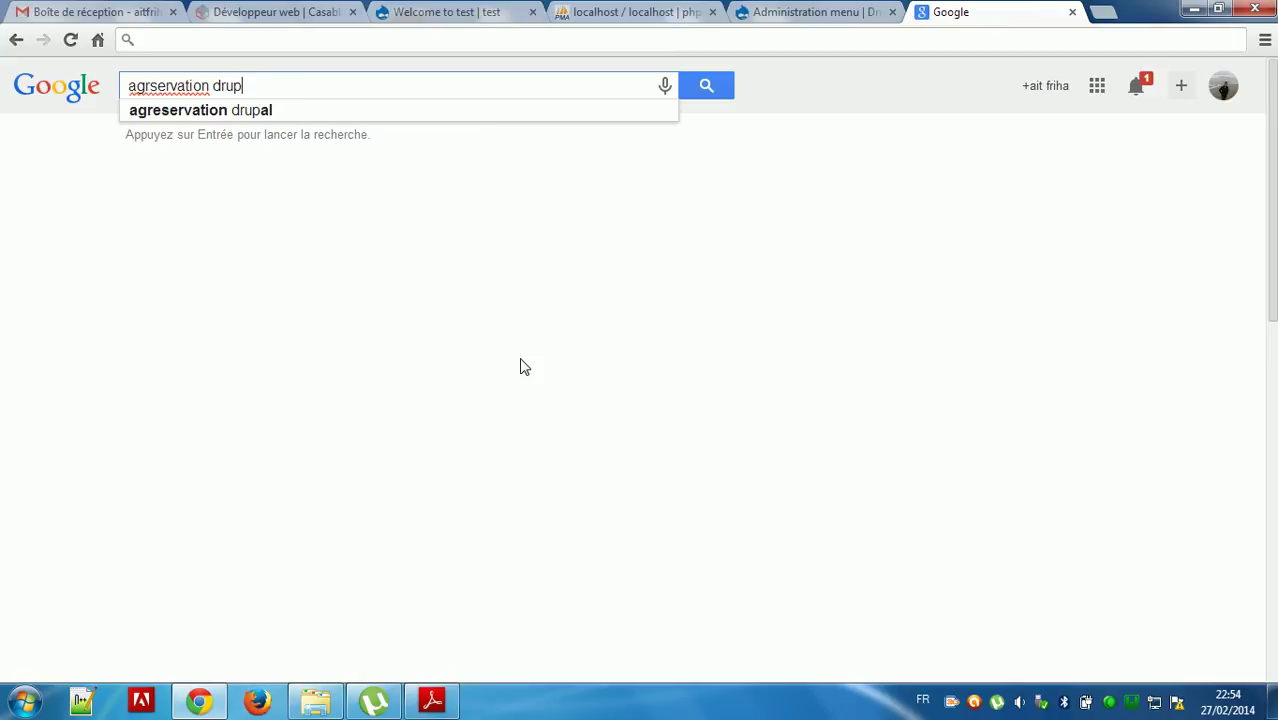
{"action": "key", "text": "Down"}
{"action": "key", "text": "Return"}
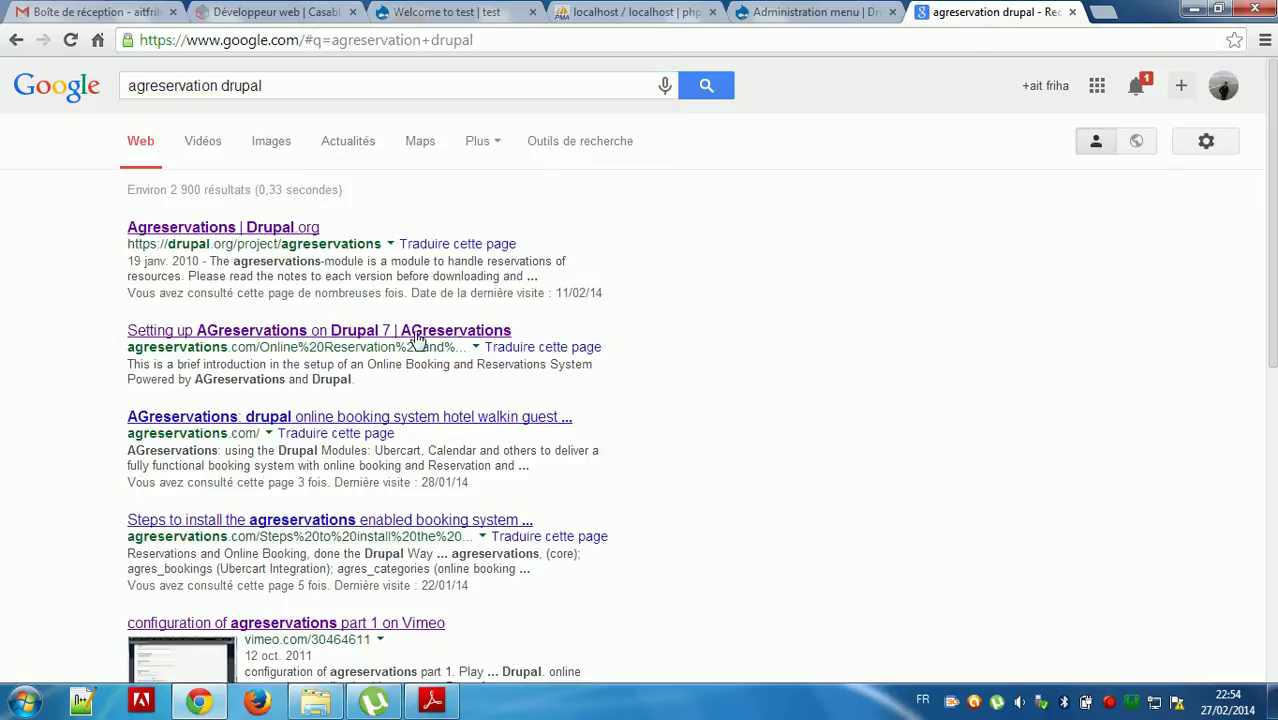
{"action": "left_click", "coordinate": [265, 237]}
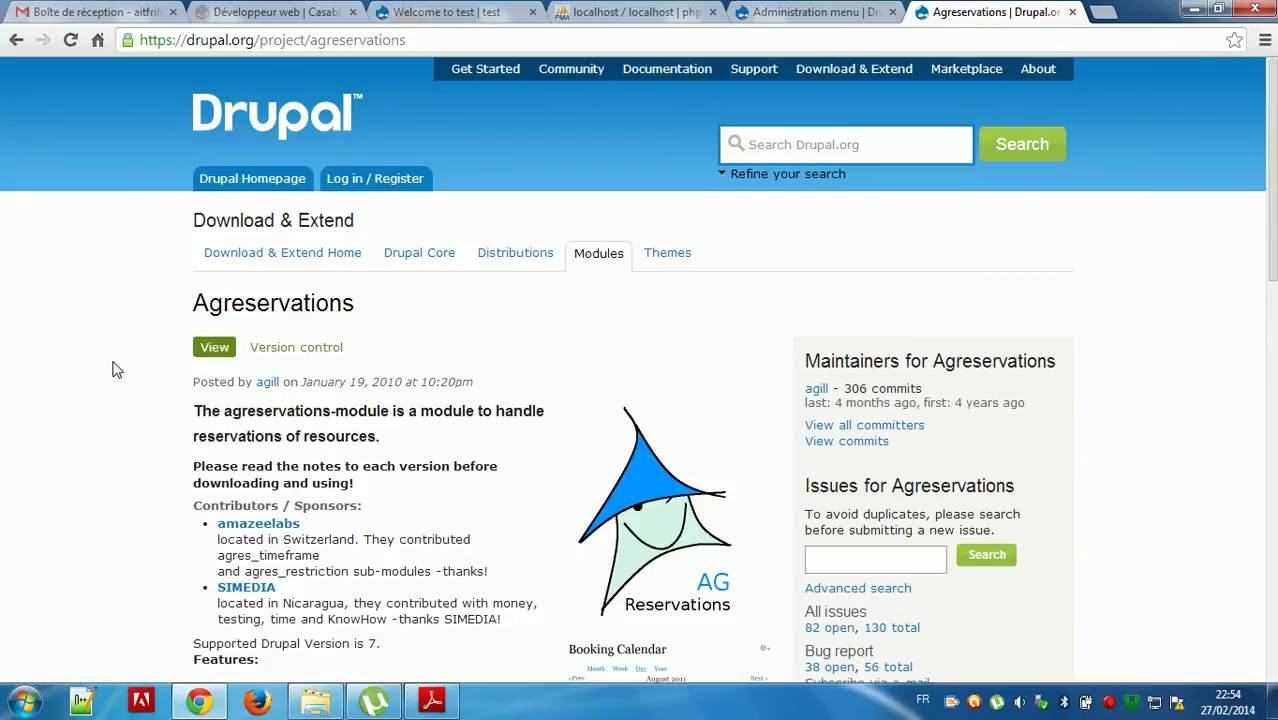
- Copy the link address of the Agreservations 7.x-2.0-beta3 zip from the recommended releases
{"action": "scroll", "coordinate": [115, 370], "scroll_direction": "down", "scroll_amount": 11}
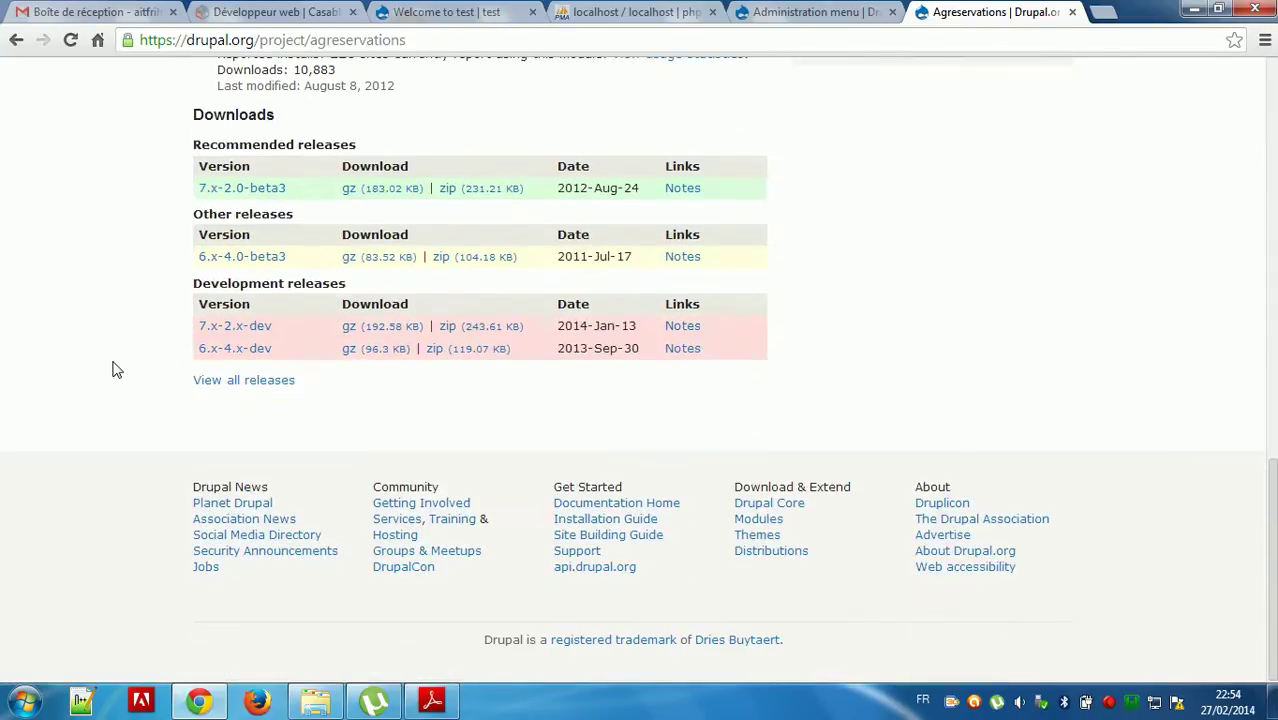
{"action": "right_click", "coordinate": [468, 191]}
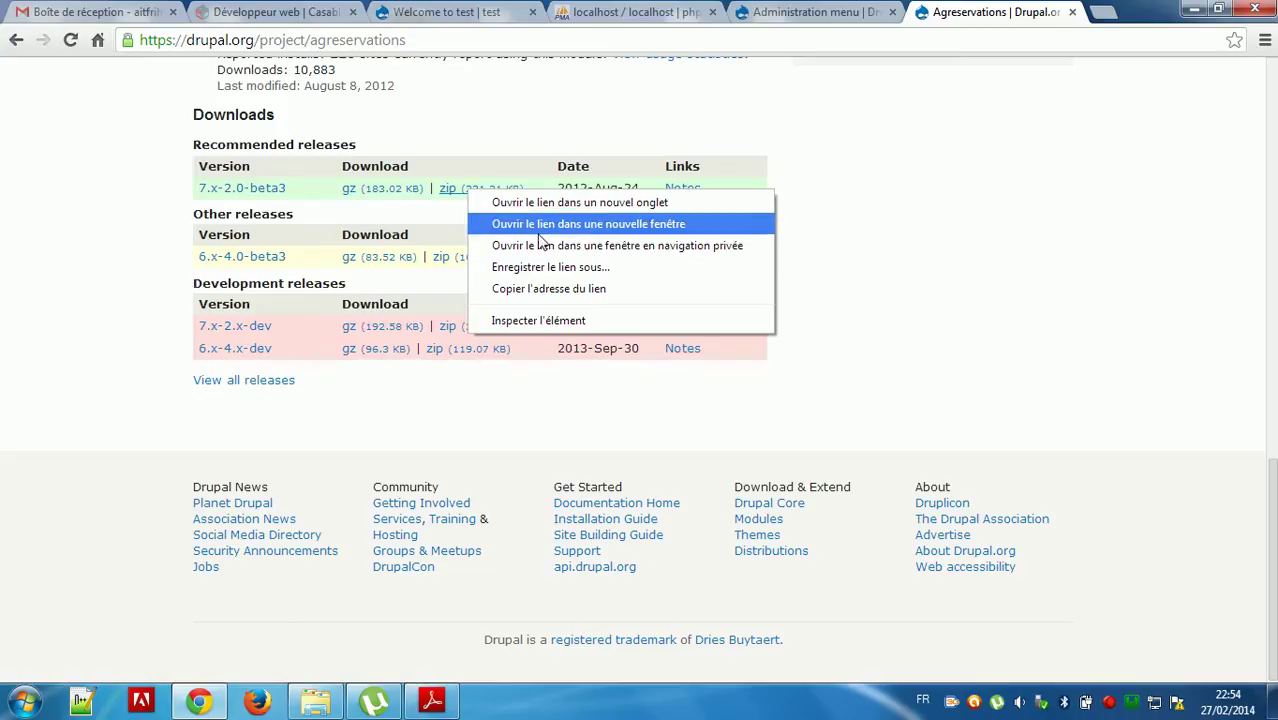
{"action": "left_click", "coordinate": [546, 289]}
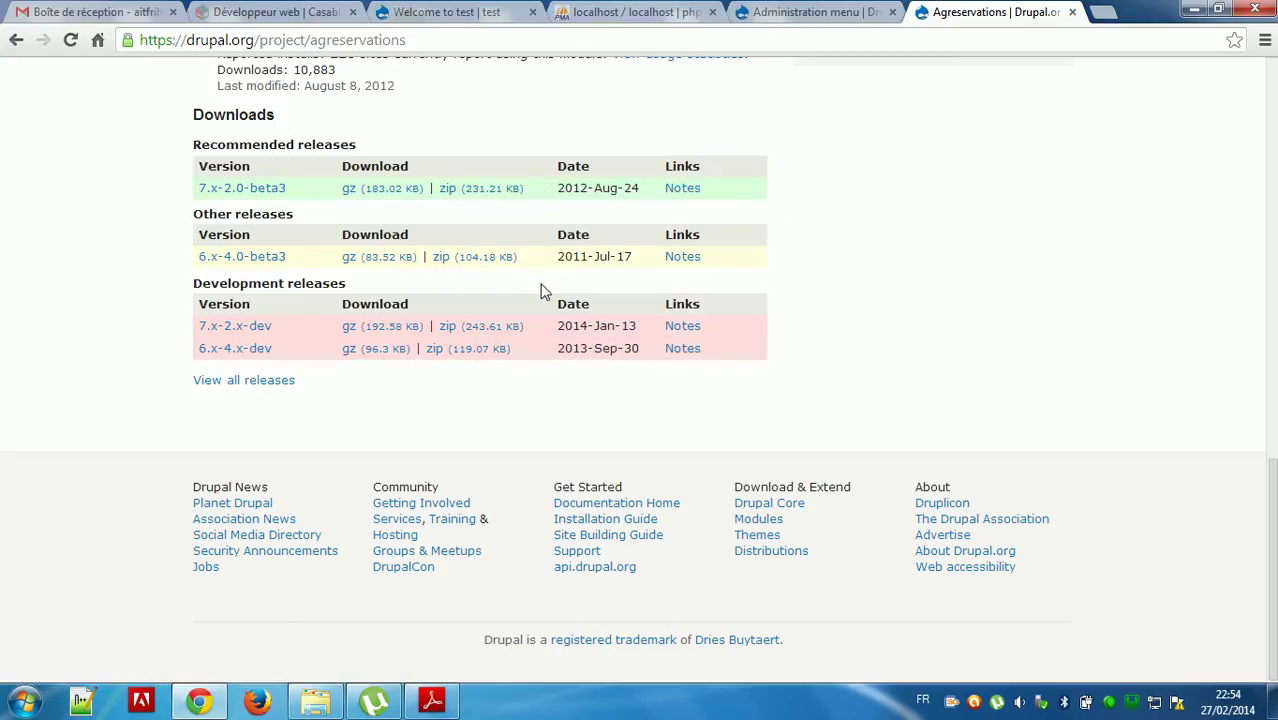
{"action": "left_click", "coordinate": [446, 12]}
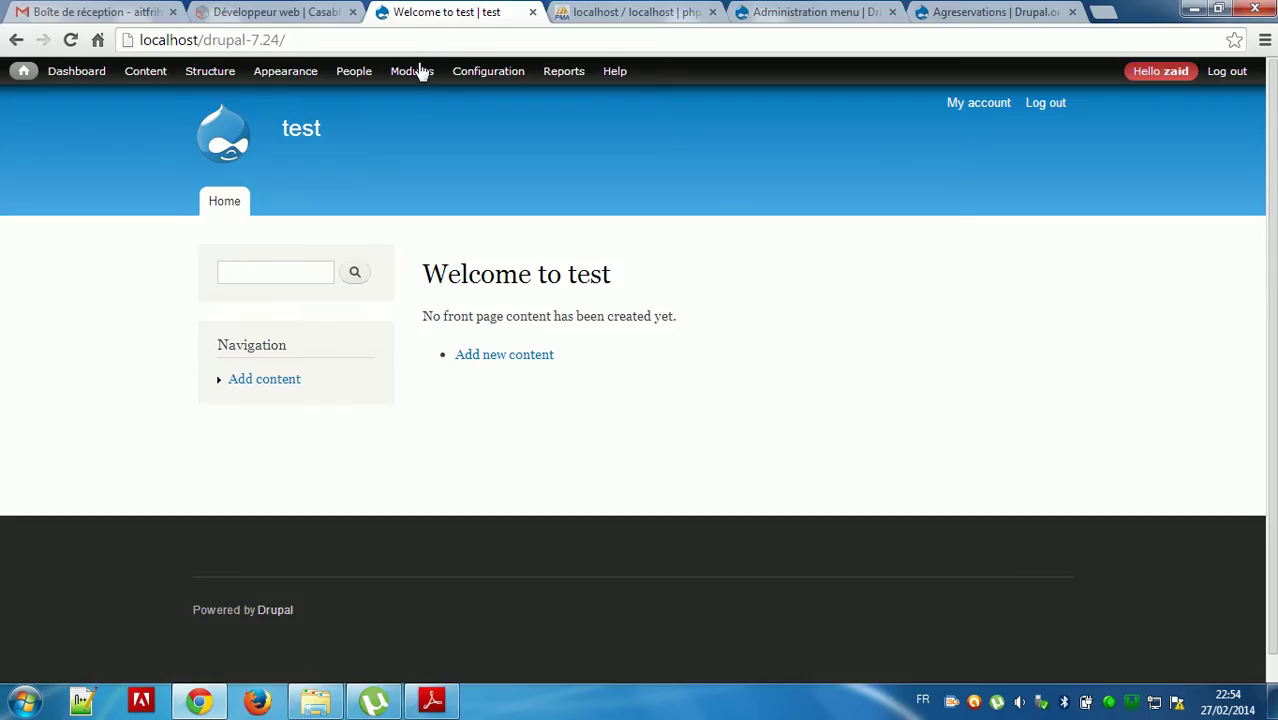
{"action": "mouse_move", "coordinate": [415, 78]}
{"action": "left_click", "coordinate": [418, 100]}
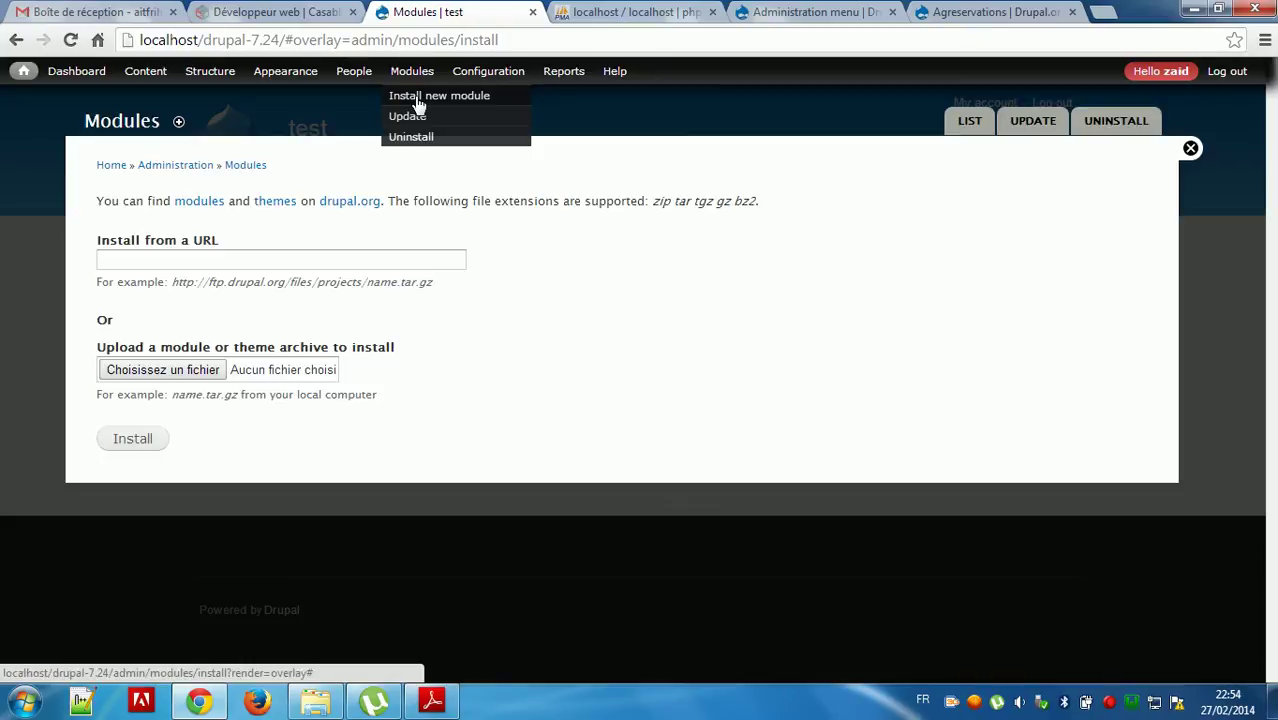
{"action": "left_click", "coordinate": [297, 260]}
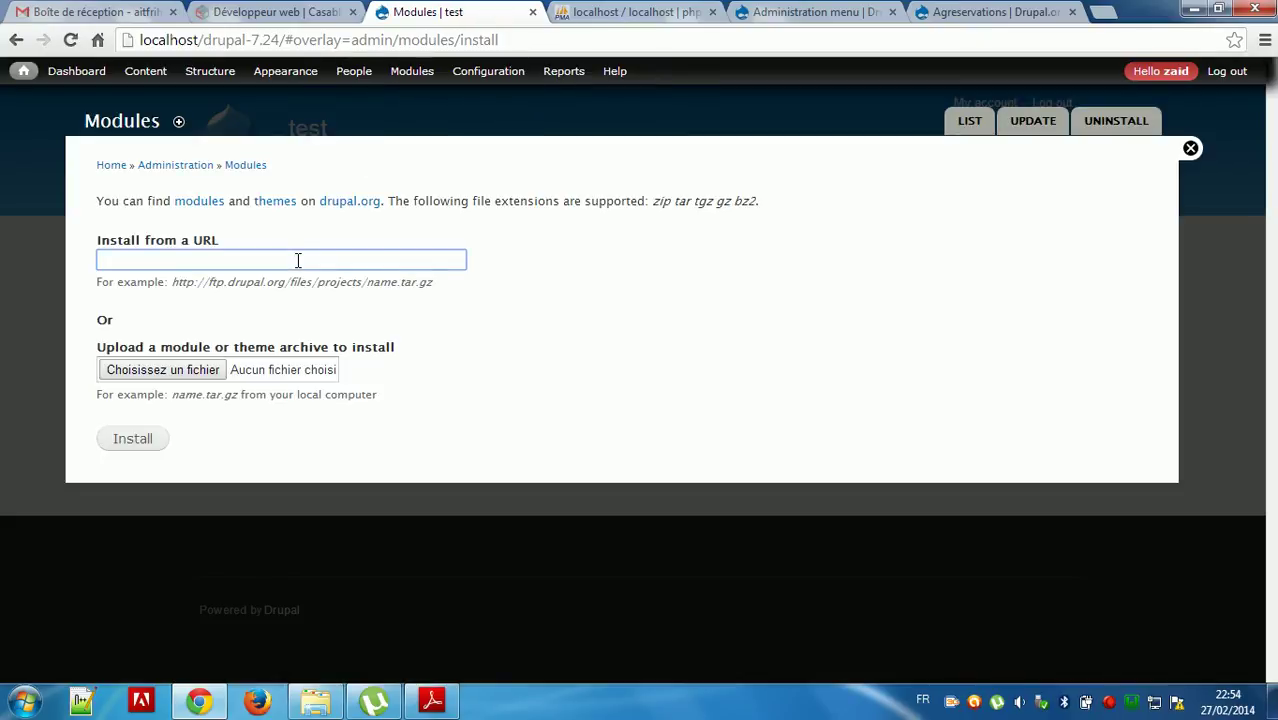
{"action": "type", "text": "http://ftp.drupal.org/files/projects/agreservations-7.x-2.0-beta3.zip"}
{"action": "left_click", "coordinate": [151, 444]}
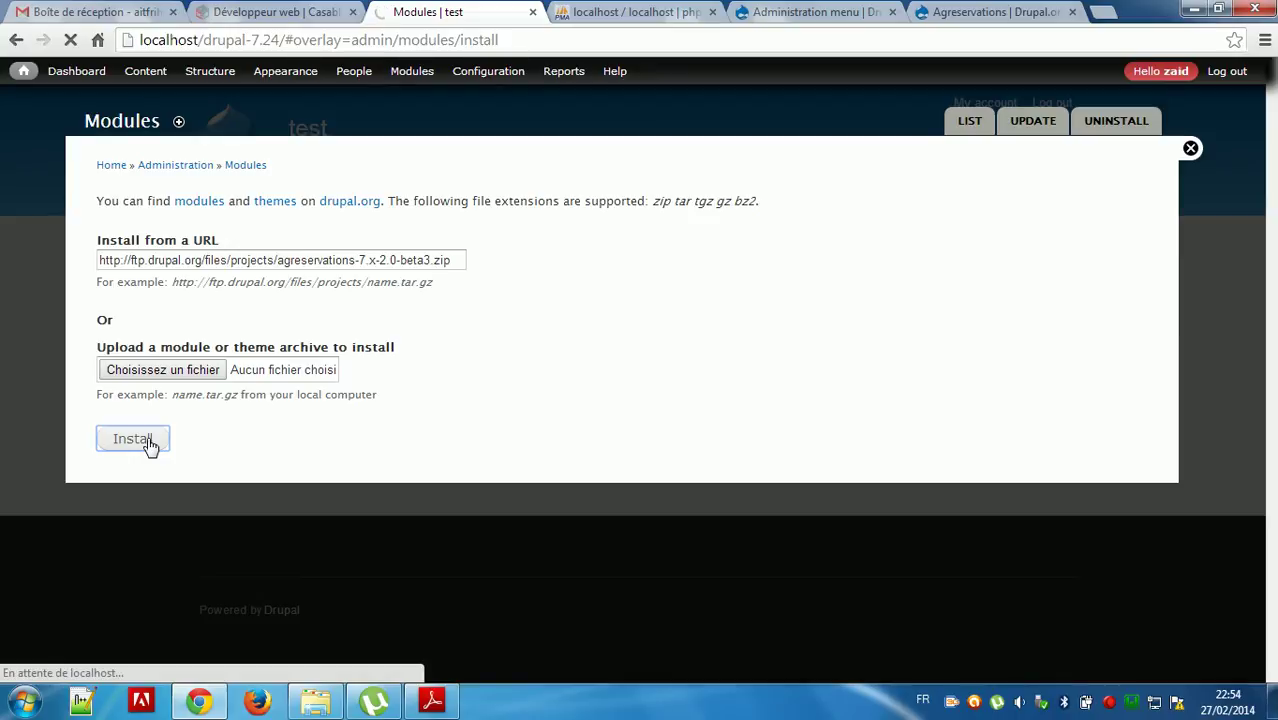
- Close the Administration menu project page and look over the features and installation hints on the Agreservations page
{"action": "left_click", "coordinate": [960, 10]}
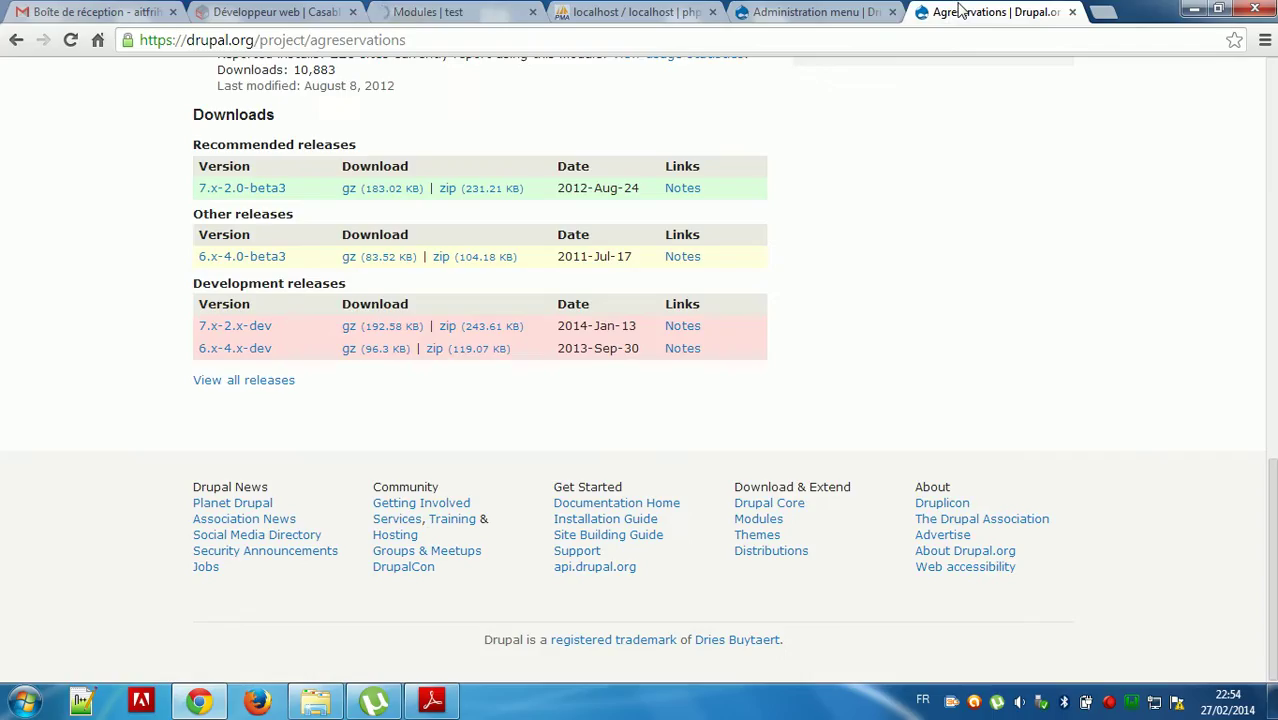
{"action": "left_click", "coordinate": [832, 14]}
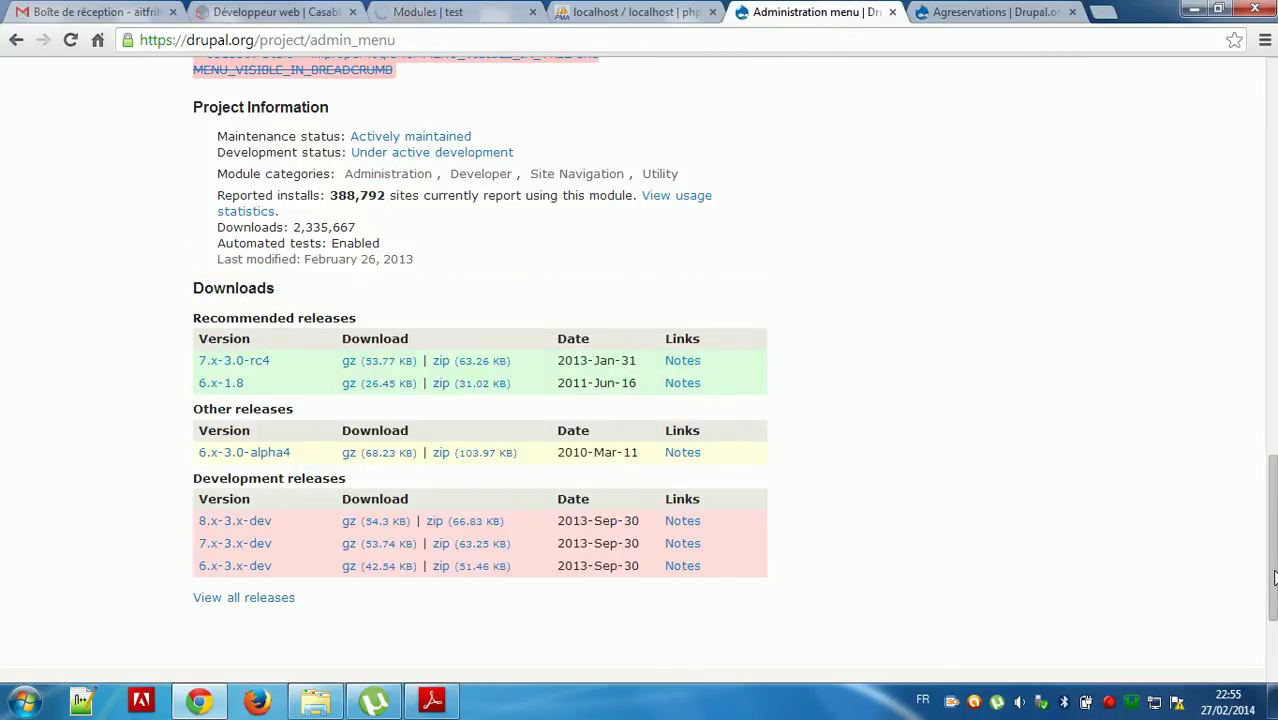
{"action": "scroll", "coordinate": [1250, 311], "scroll_direction": "up", "scroll_amount": 5}
{"action": "scroll", "coordinate": [1250, 311], "scroll_direction": "up", "scroll_amount": 10}
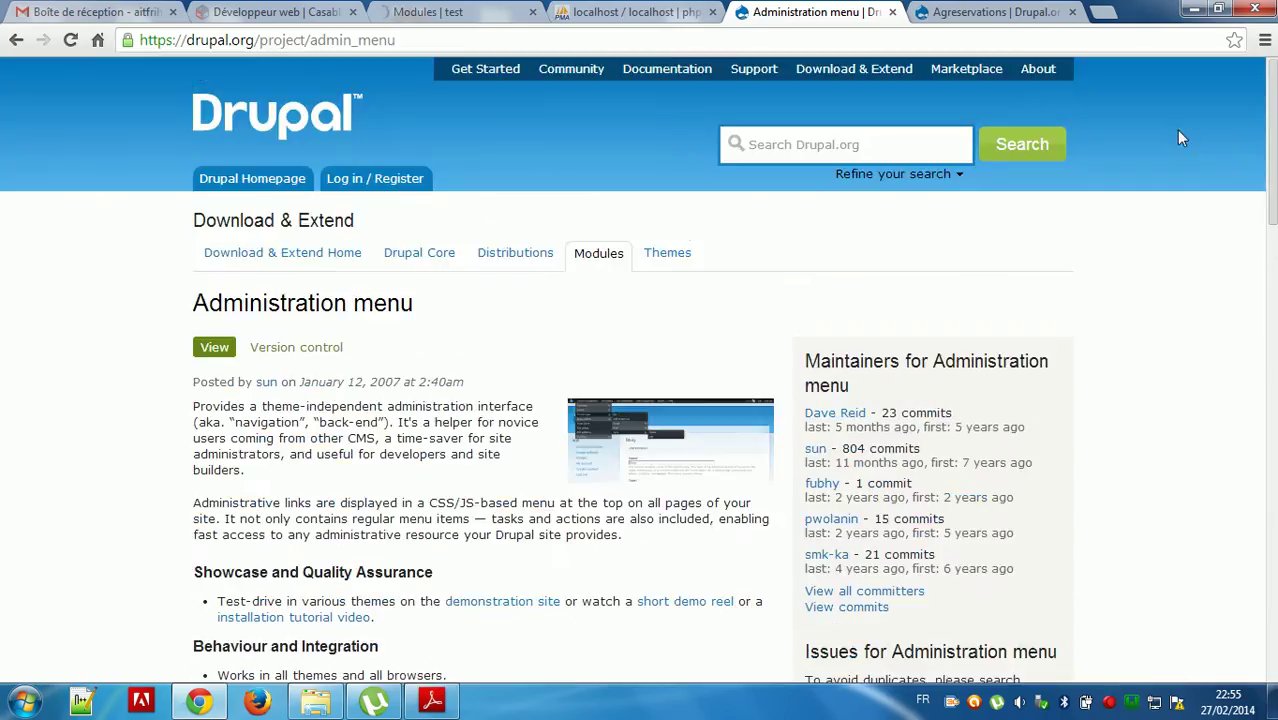
{"action": "left_click", "coordinate": [892, 12]}
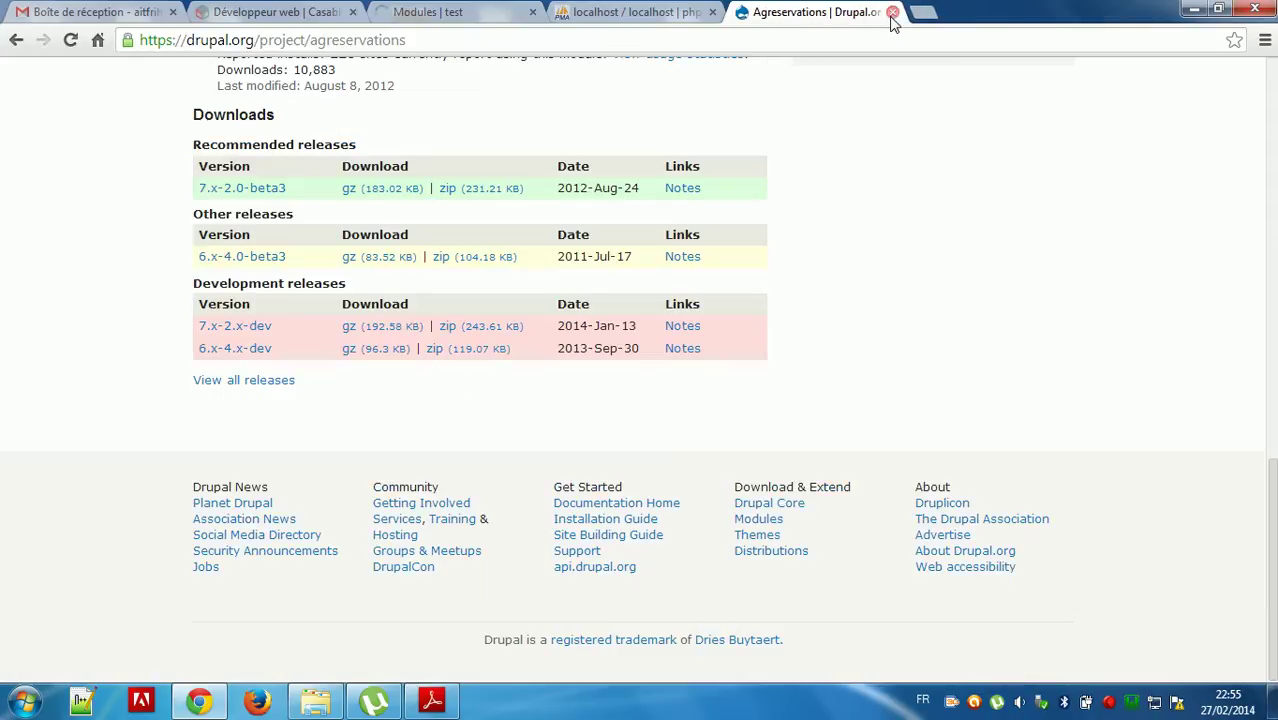
{"action": "scroll", "coordinate": [1270, 330], "scroll_direction": "up", "scroll_amount": 6}
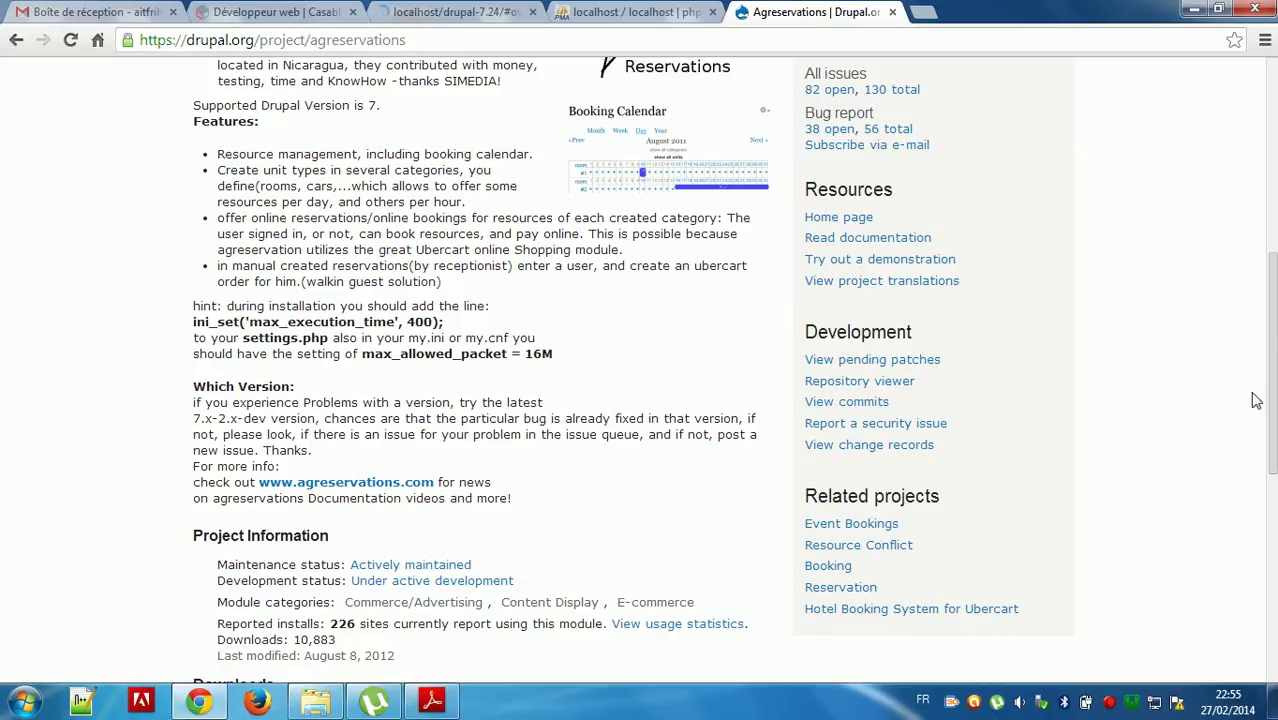
{"action": "scroll", "coordinate": [1274, 360], "scroll_direction": "up", "scroll_amount": 1}
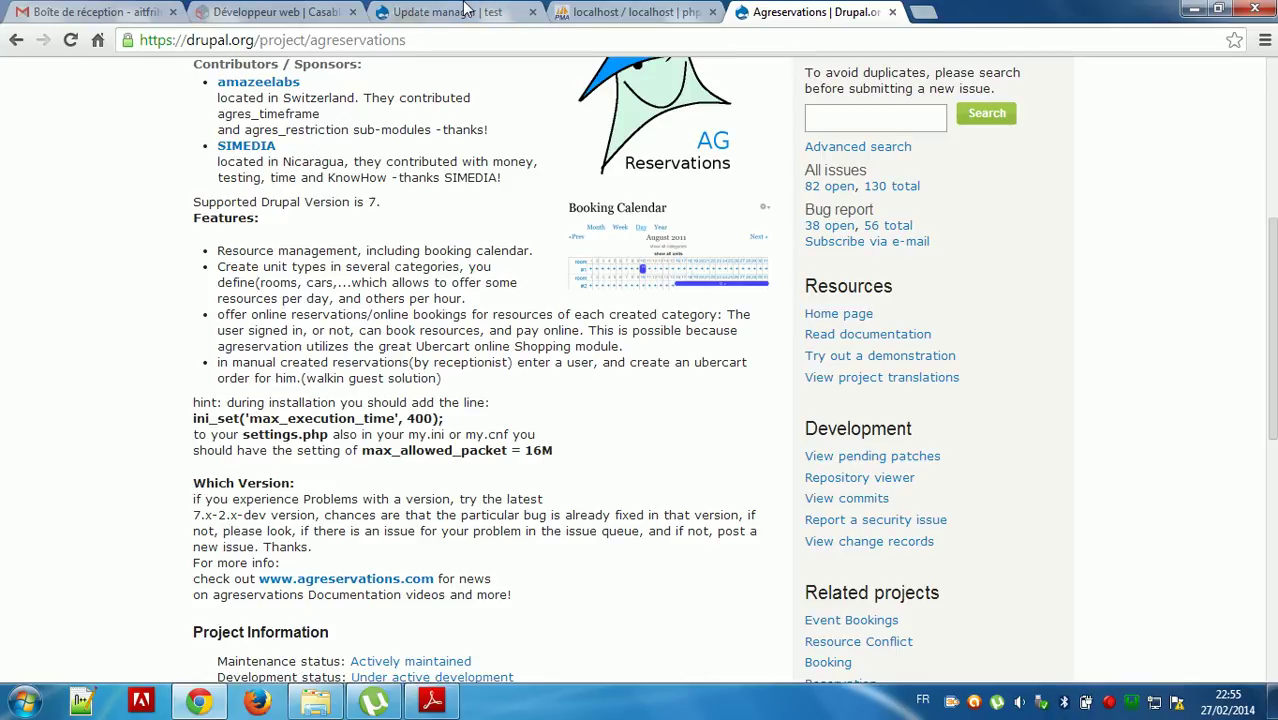
- Go from the finished installation to the module list and examine the requirements of the Agreservations modules
{"action": "key", "text": "ctrl+3"}
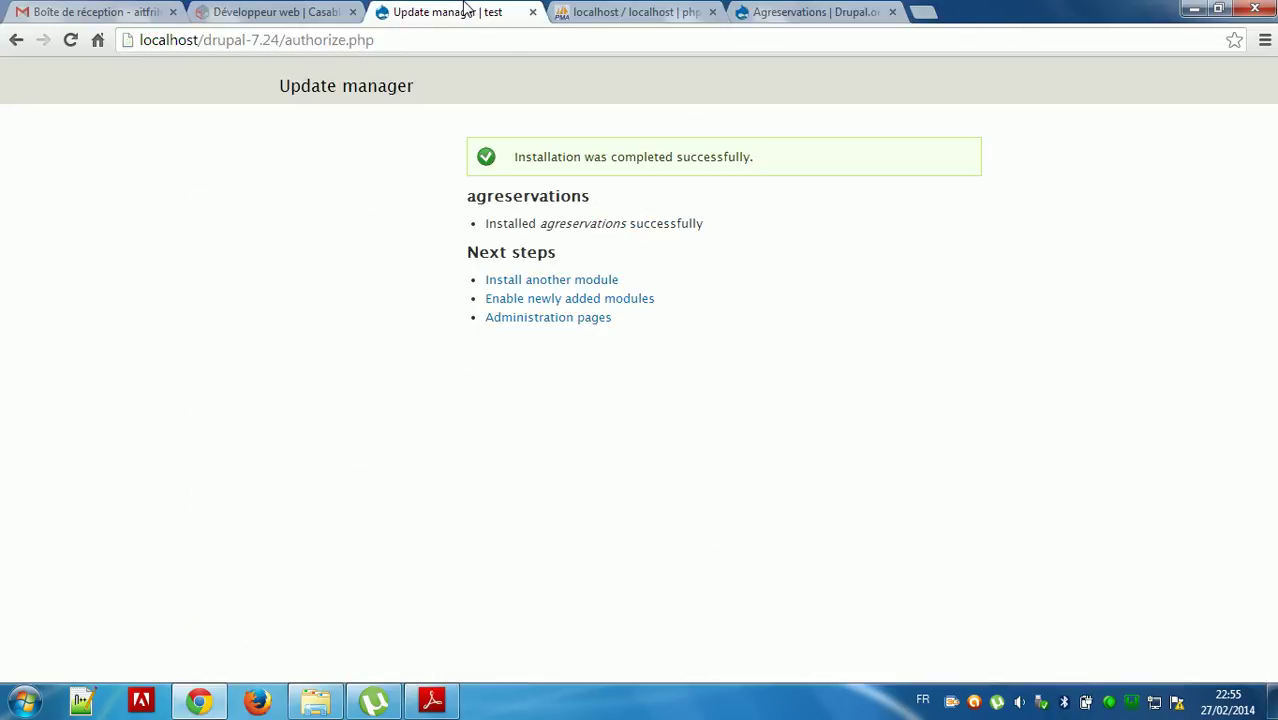
{"action": "left_click", "coordinate": [535, 303]}
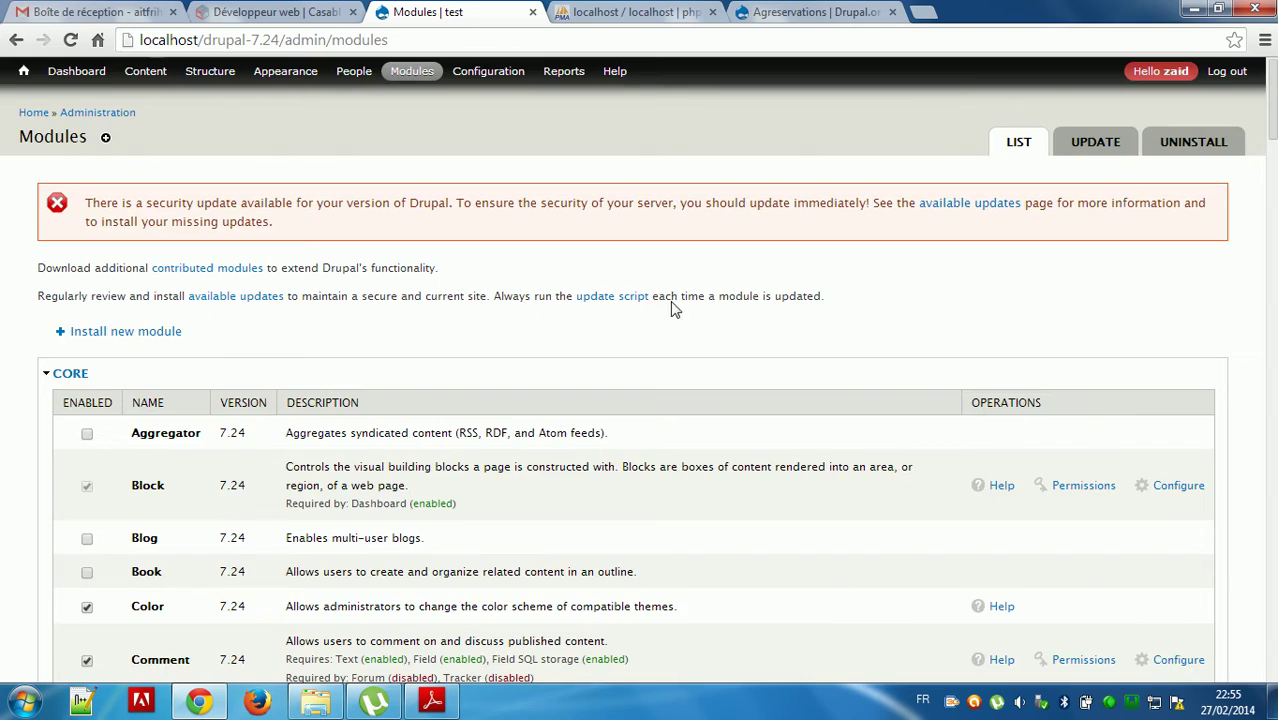
{"action": "left_click_drag", "start_coordinate": [1270, 100], "coordinate": [1225, 567]}
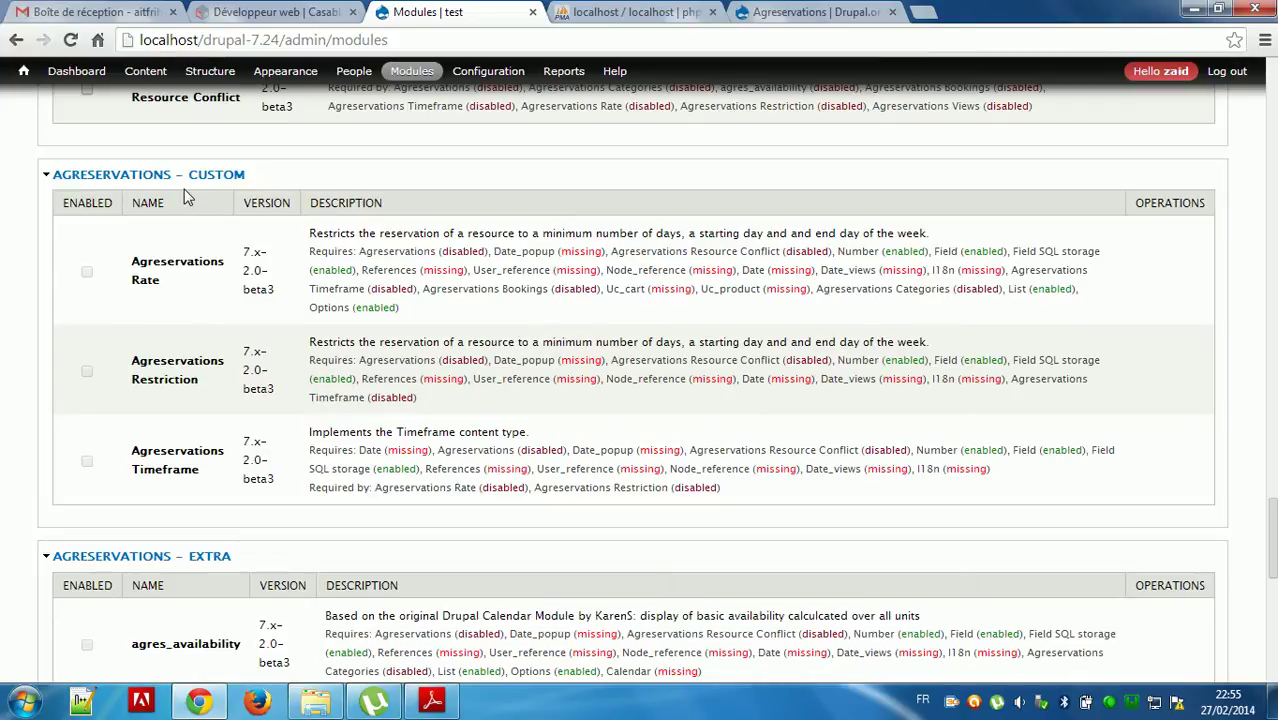
{"action": "left_click_drag", "start_coordinate": [1271, 540], "coordinate": [1271, 495]}
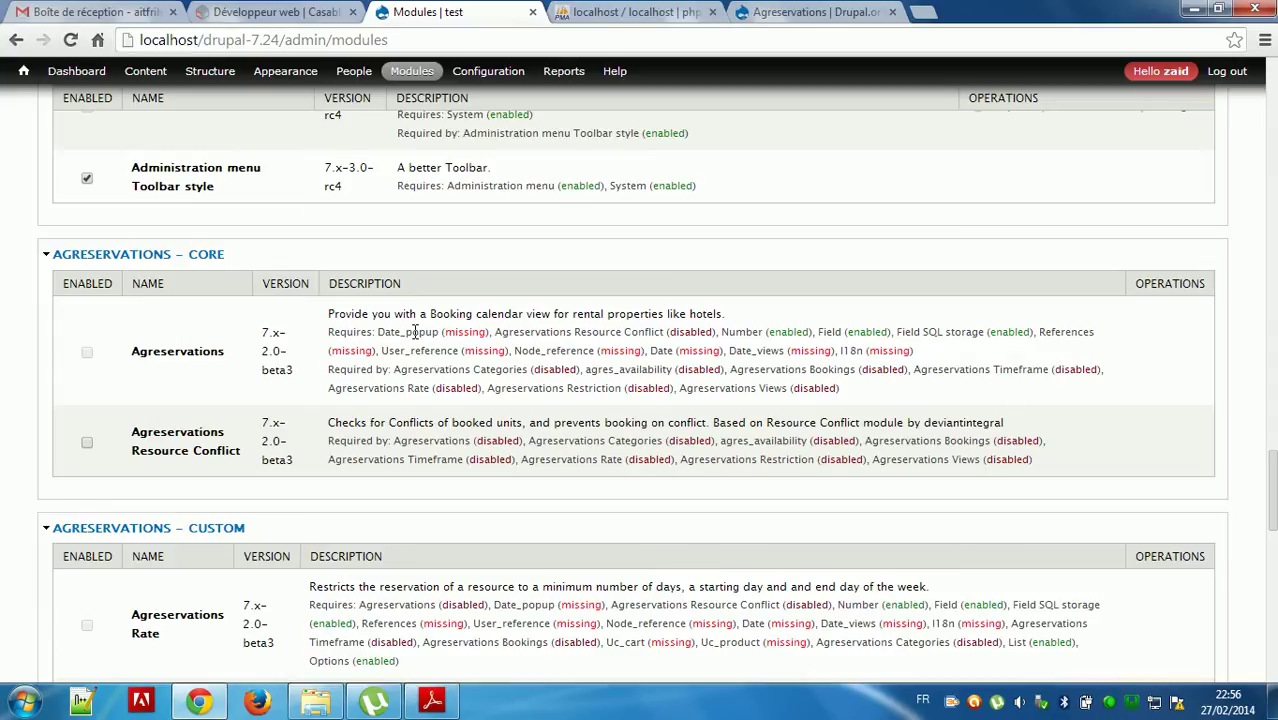
{"action": "left_click", "coordinate": [768, 16]}
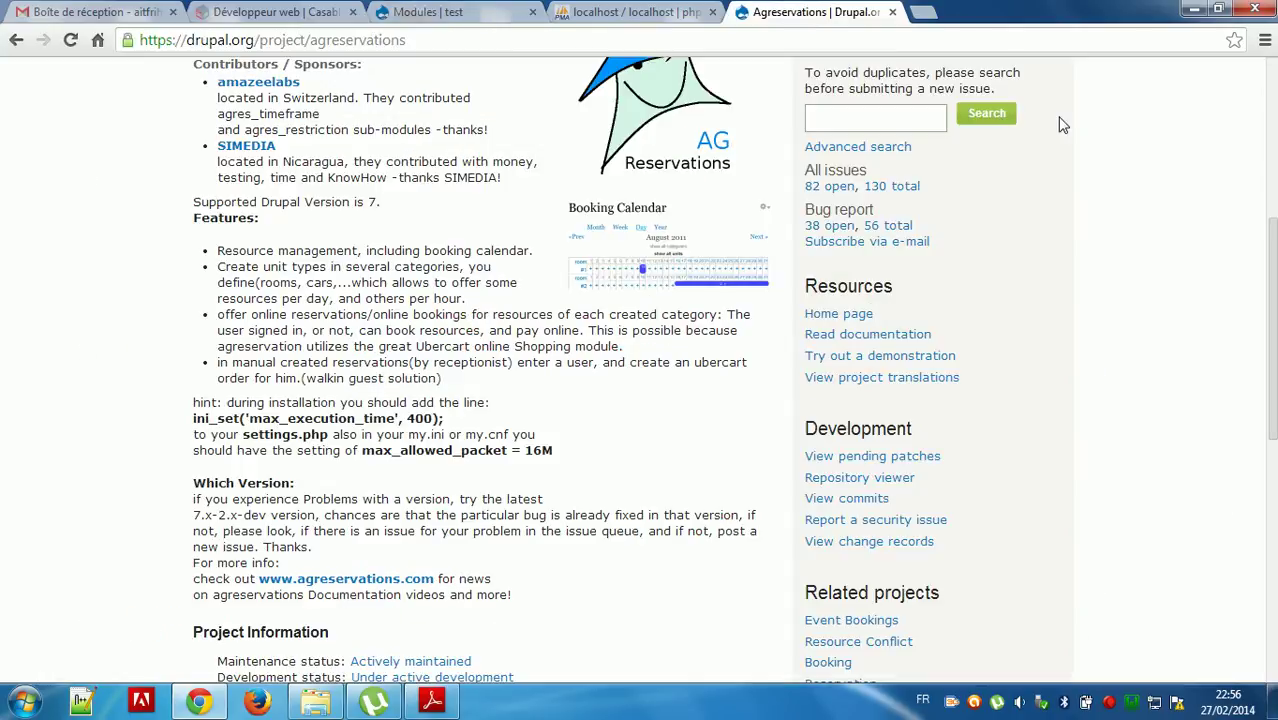
{"action": "scroll", "coordinate": [1063, 124], "scroll_direction": "up", "scroll_amount": 5}
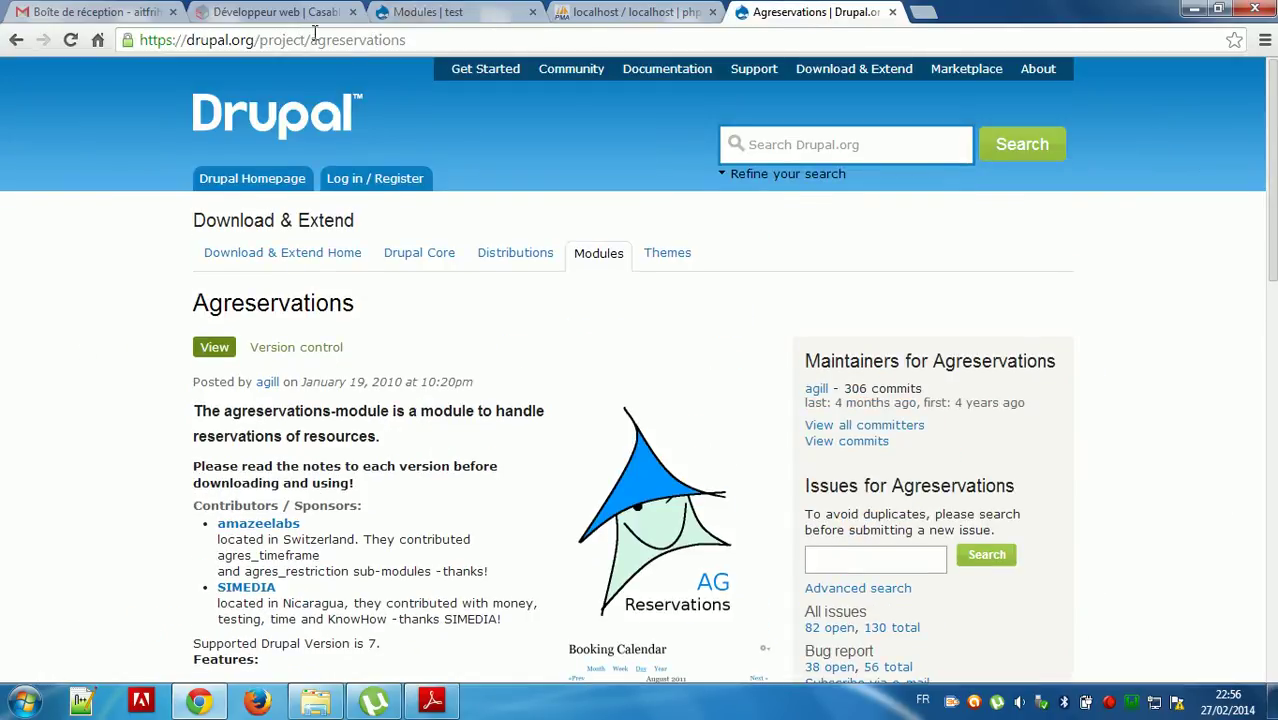
{"action": "left_click_drag", "start_coordinate": [312, 40], "coordinate": [475, 45]}
{"action": "type", "text": "d"}
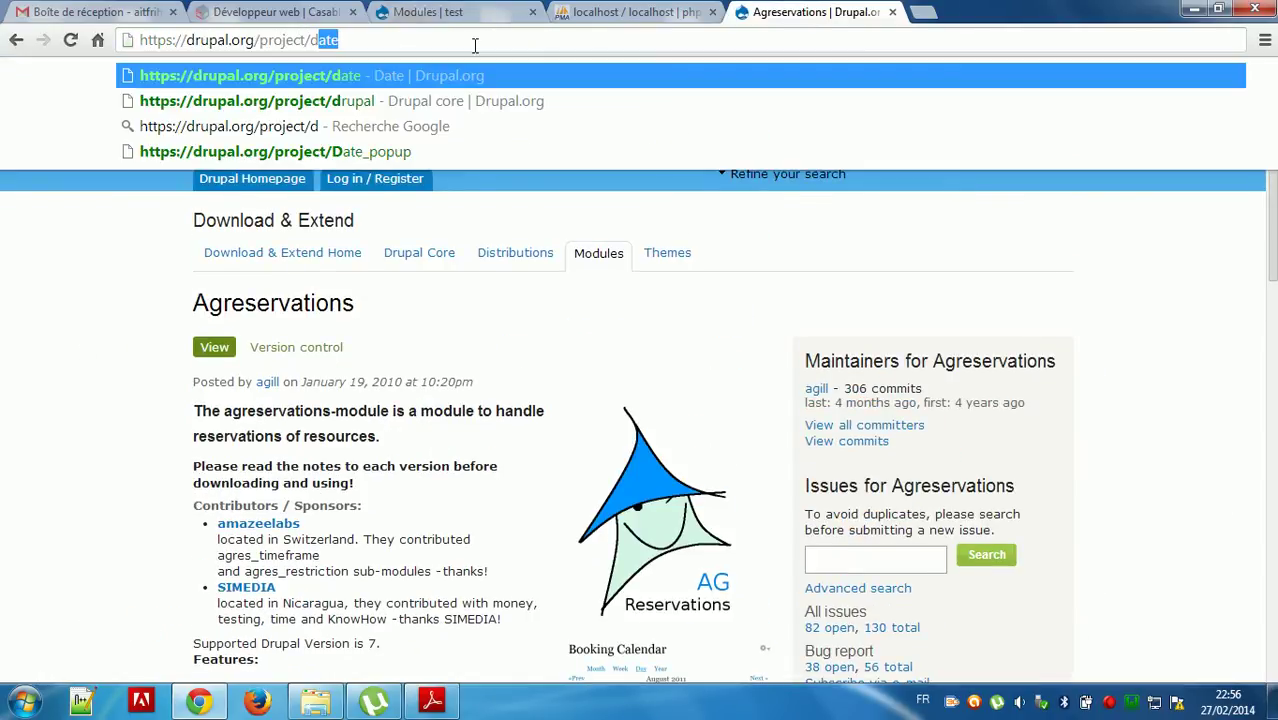
{"action": "key", "text": "Return"}
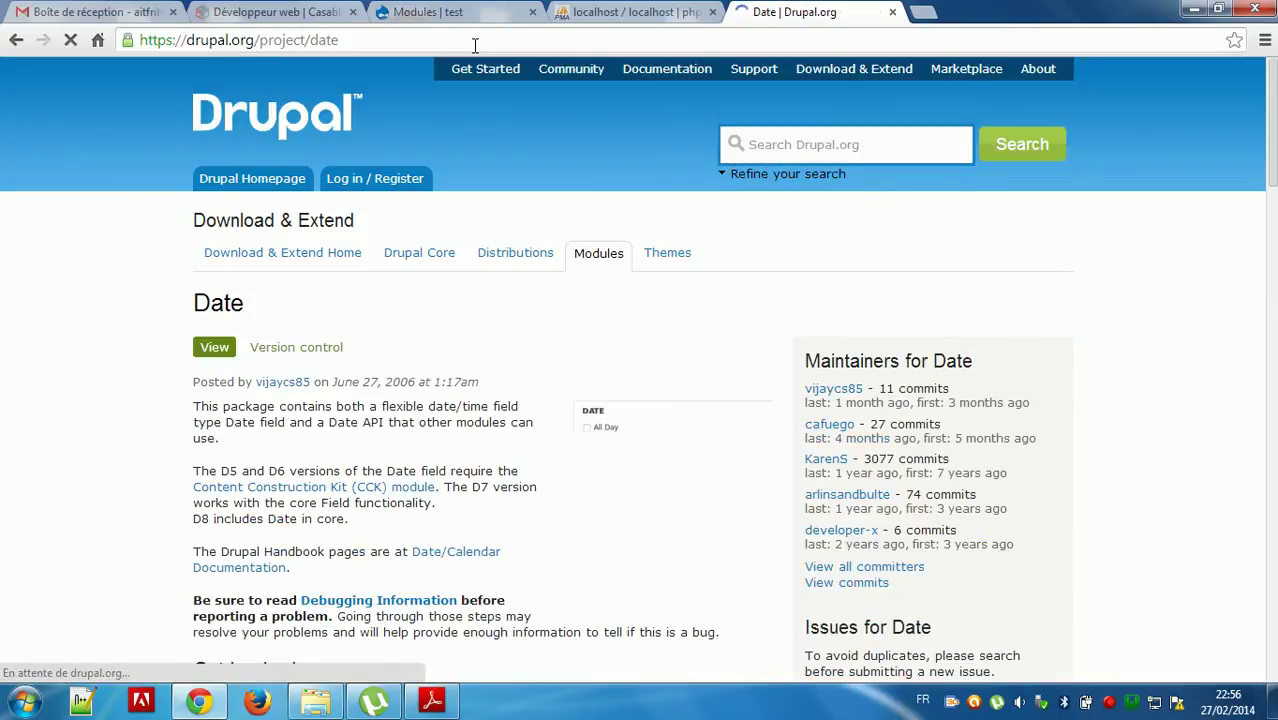
- Copy the link address of the Date 7.x-2.7 zip from the recommended releases
{"action": "scroll", "coordinate": [640, 400], "scroll_direction": "down", "scroll_amount": 10}
{"action": "scroll", "coordinate": [640, 380], "scroll_direction": "down", "scroll_amount": 15}
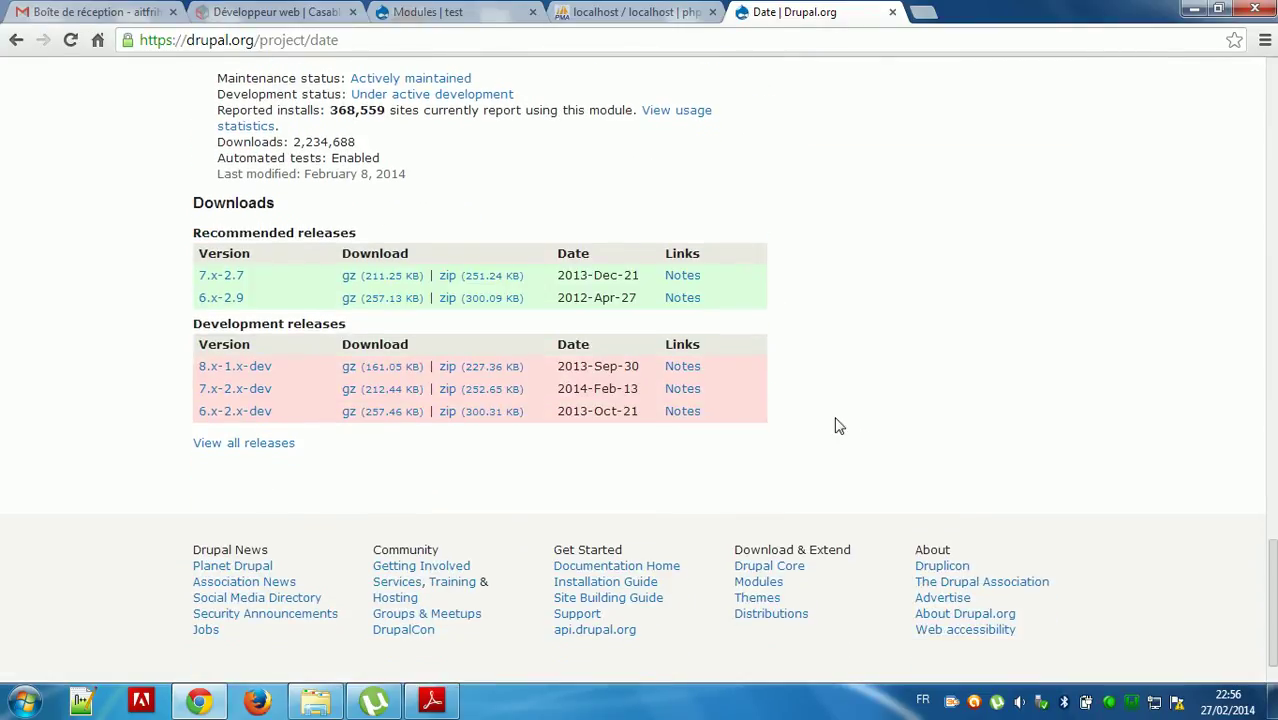
{"action": "right_click", "coordinate": [461, 276]}
{"action": "left_click", "coordinate": [540, 376]}
{"action": "left_click", "coordinate": [428, 12]}
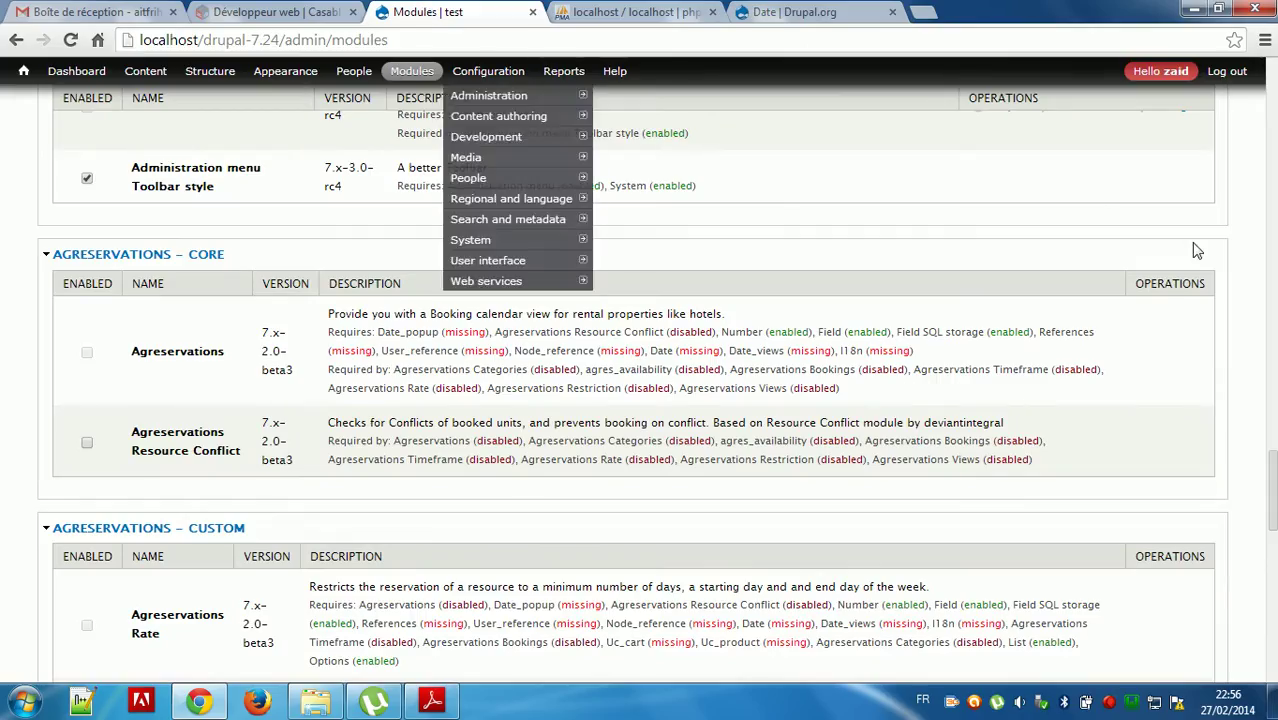
{"action": "left_click_drag", "start_coordinate": [1271, 490], "coordinate": [1271, 100]}
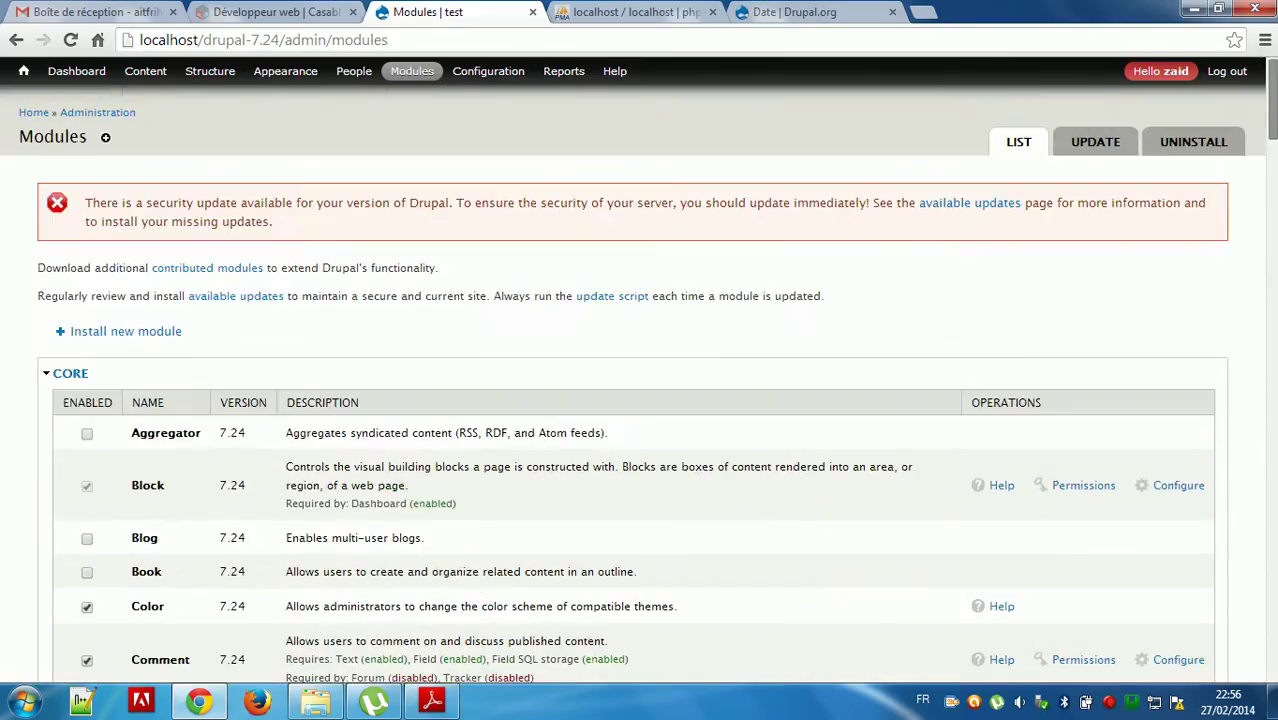
{"action": "left_click", "coordinate": [118, 333]}
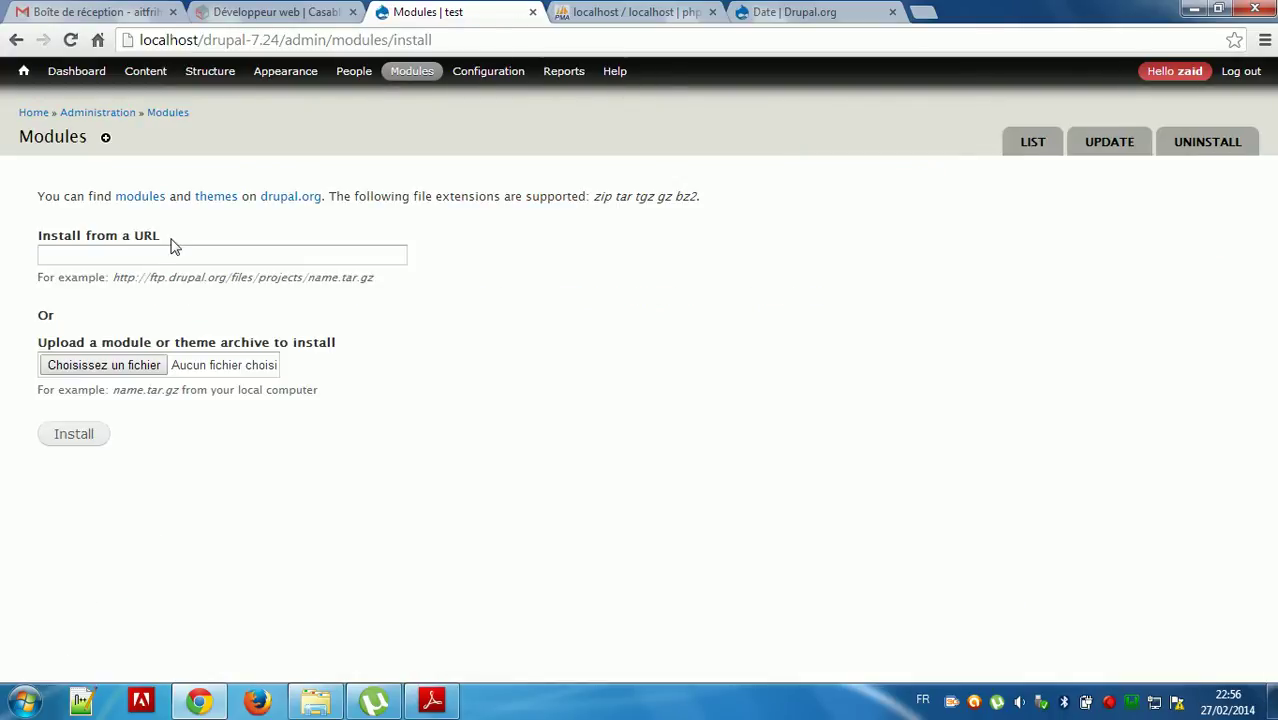
{"action": "left_click", "coordinate": [174, 251]}
{"action": "type", "text": "http://ftp.drupal.org/files/projects/date-7.x-2.7.zip"}
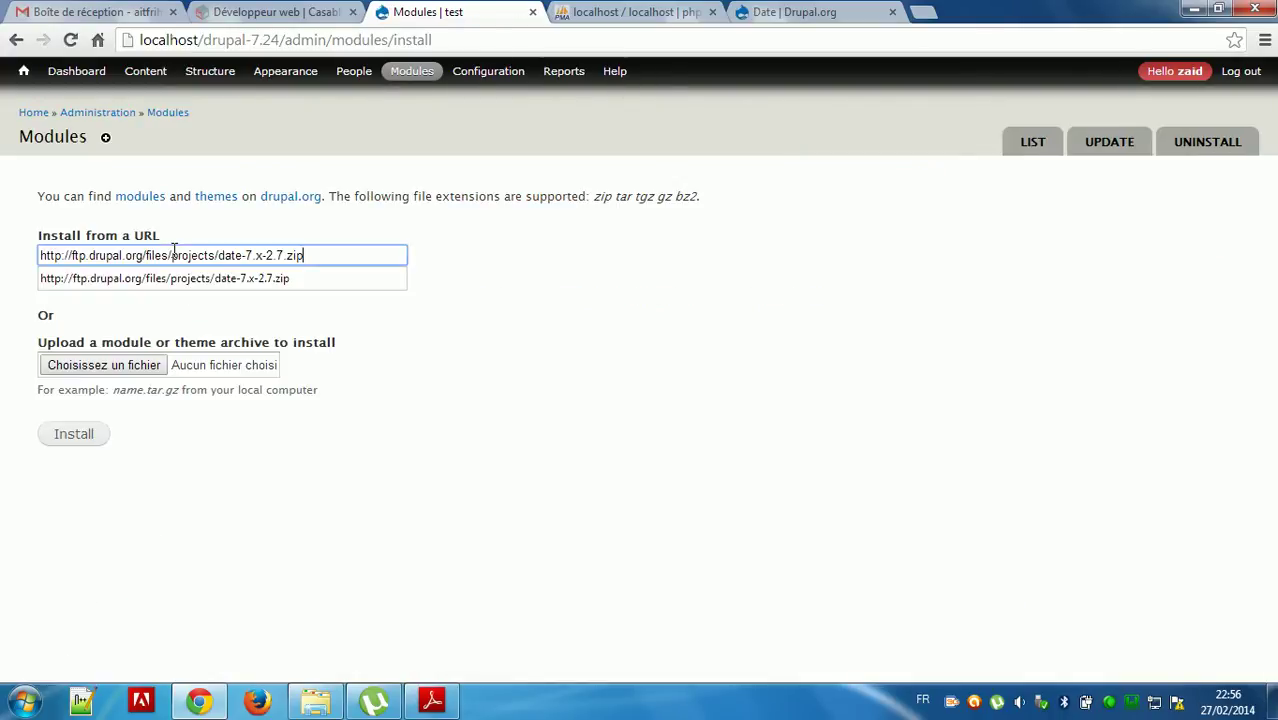
{"action": "left_click", "coordinate": [84, 440]}
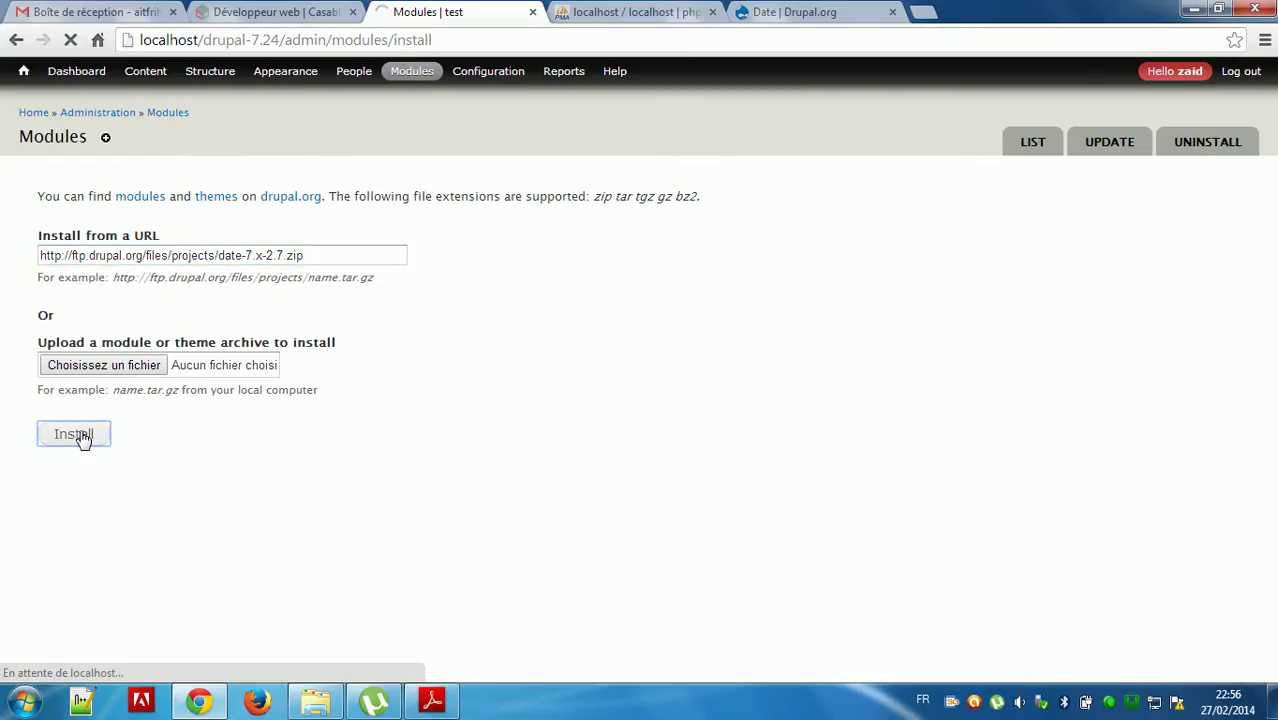
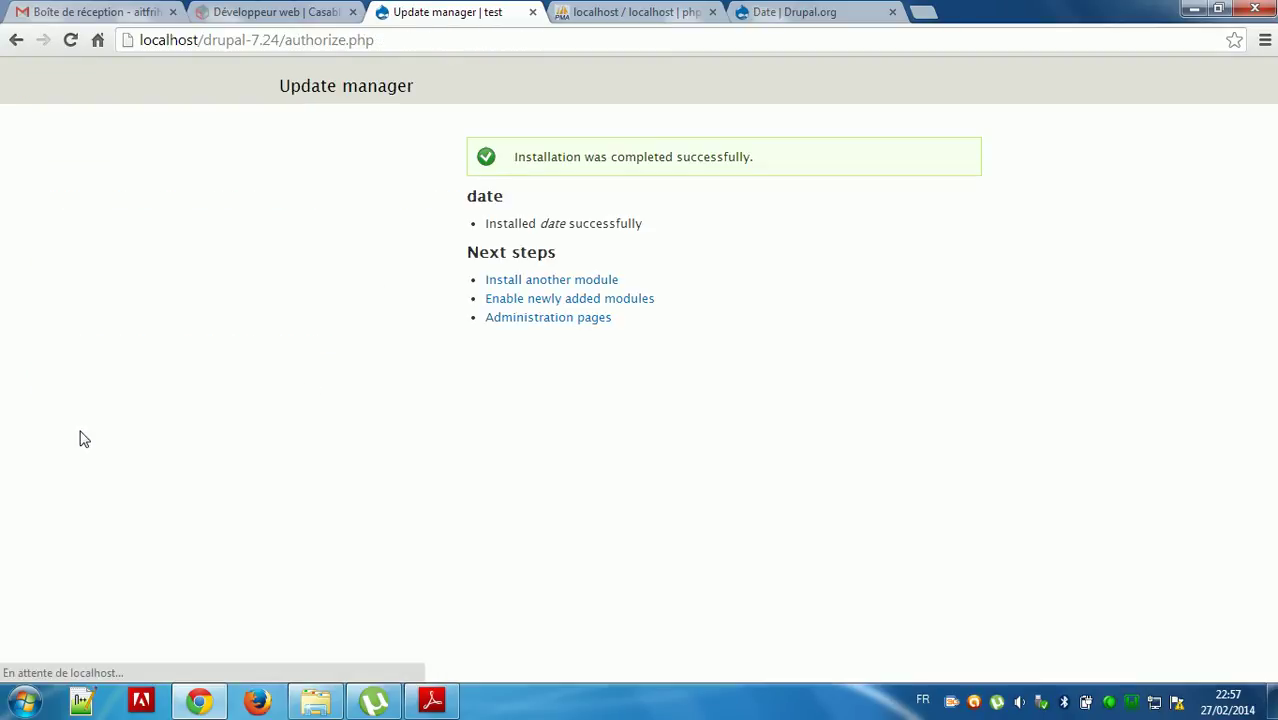
- Return to the module list and copy the name "References" from the requirements of Agreservations in the core group
{"action": "left_click", "coordinate": [537, 305]}
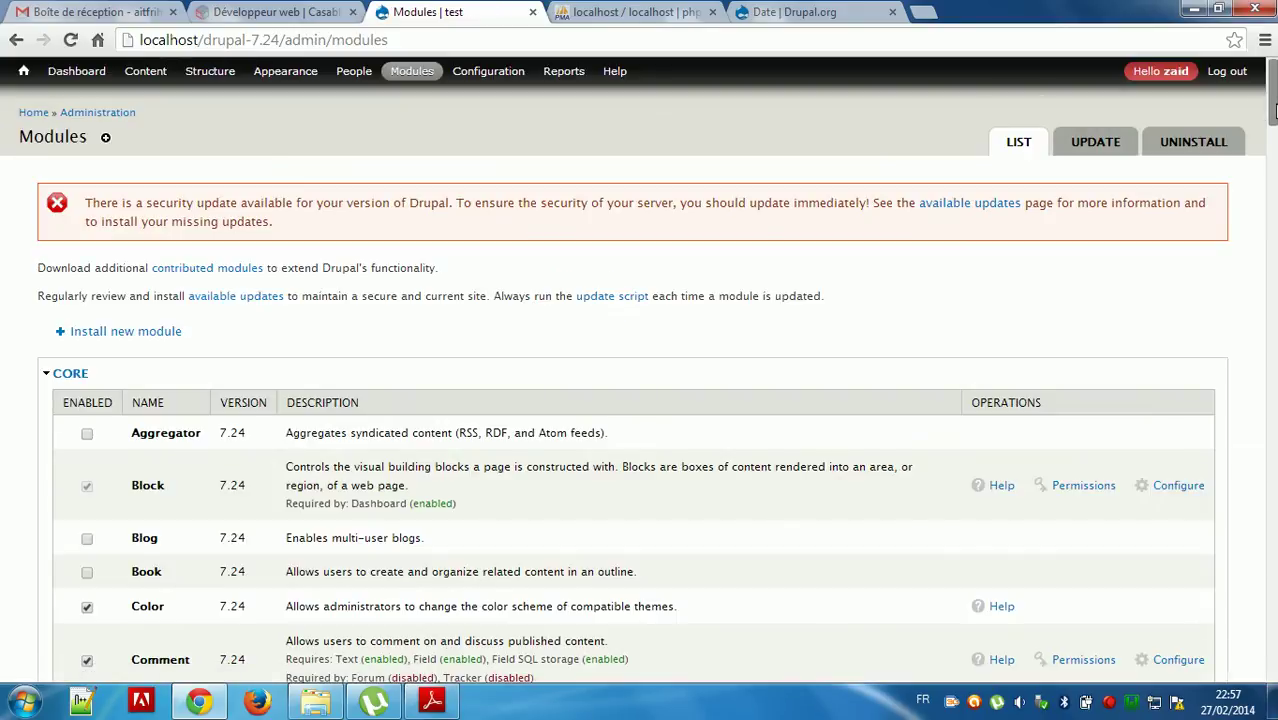
{"action": "left_click_drag", "start_coordinate": [1274, 113], "coordinate": [1274, 435]}
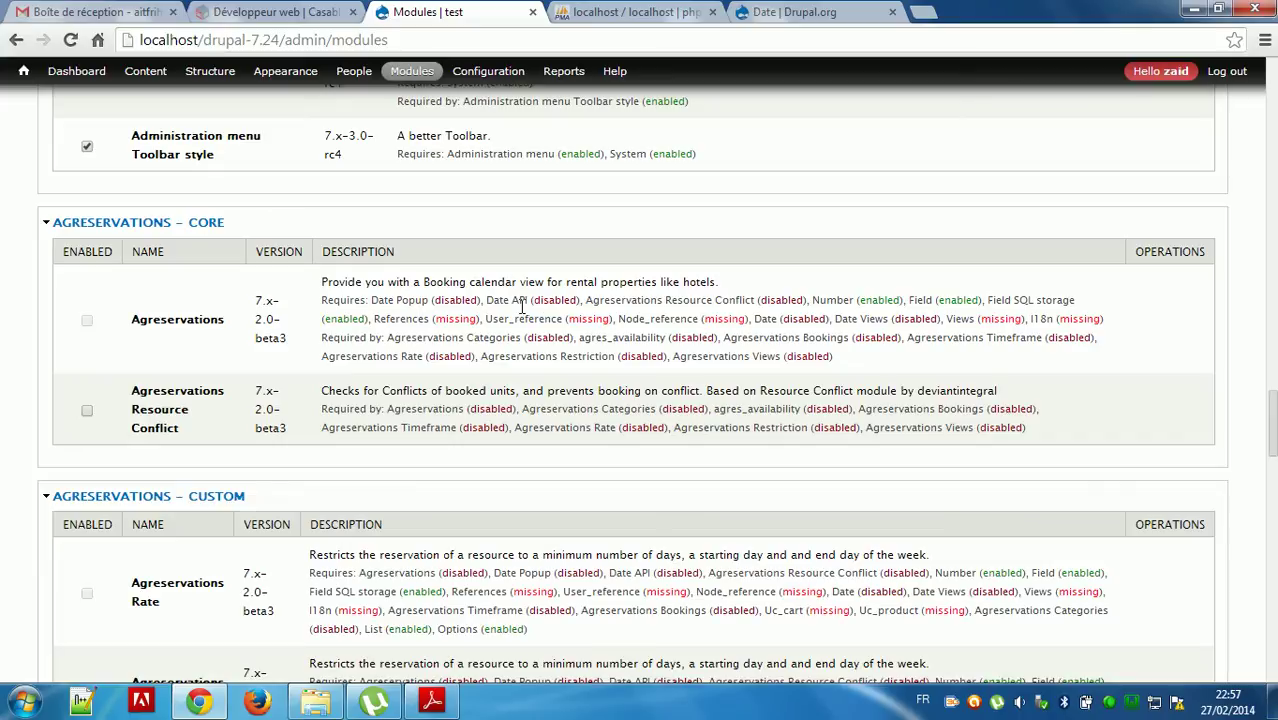
{"action": "double_click", "coordinate": [397, 321]}
{"action": "key", "text": "ctrl+c"}
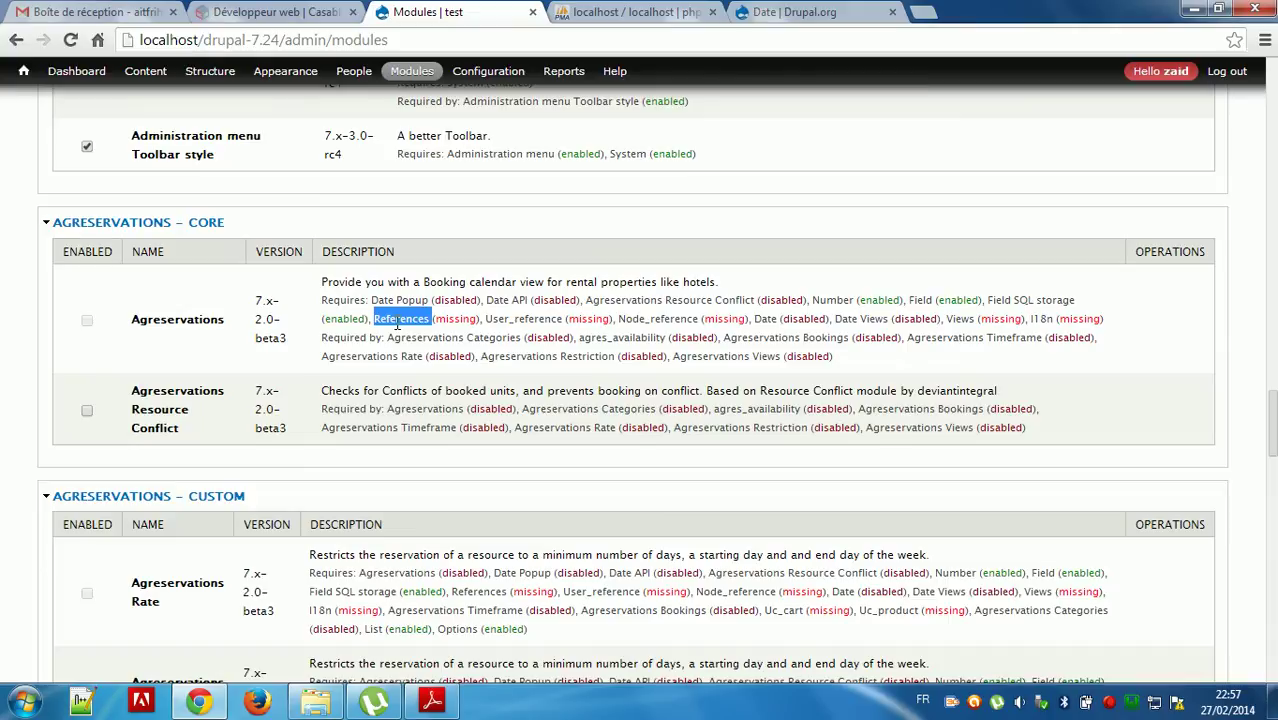
{"action": "left_click", "coordinate": [766, 12]}
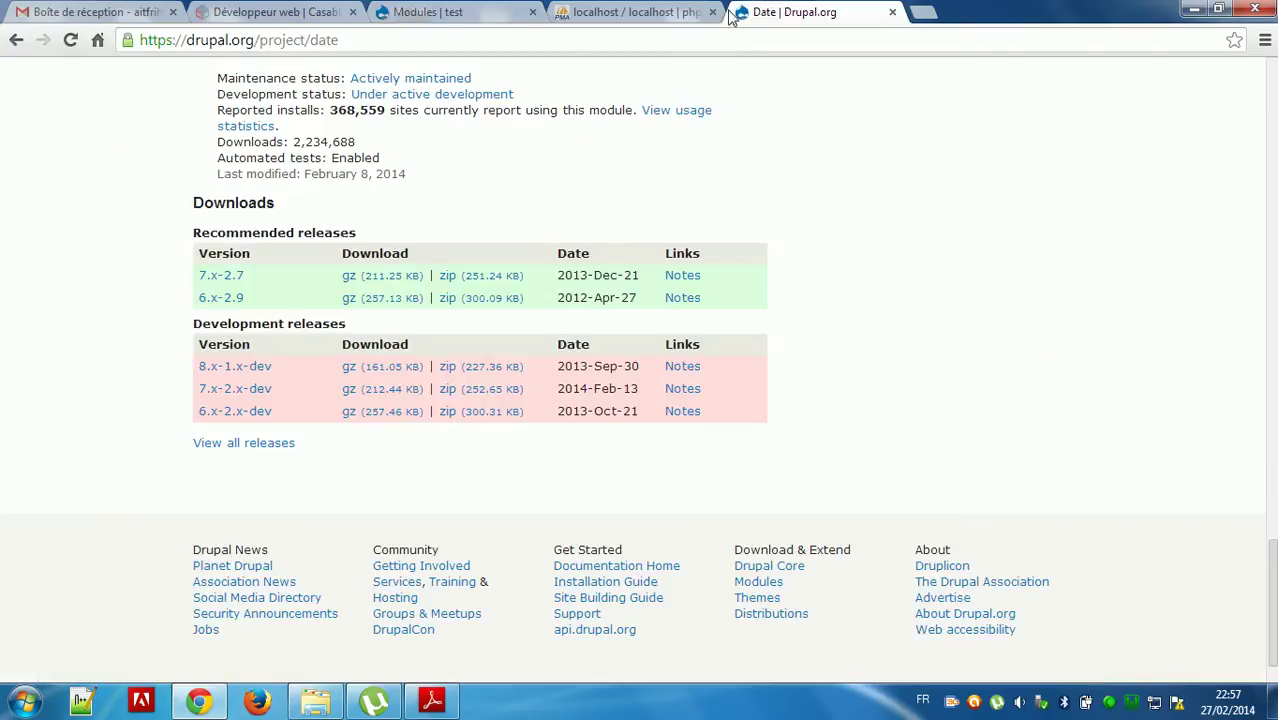
{"action": "double_click", "coordinate": [320, 42]}
{"action": "key", "text": "ctrl+v"}
{"action": "key", "text": "Return"}
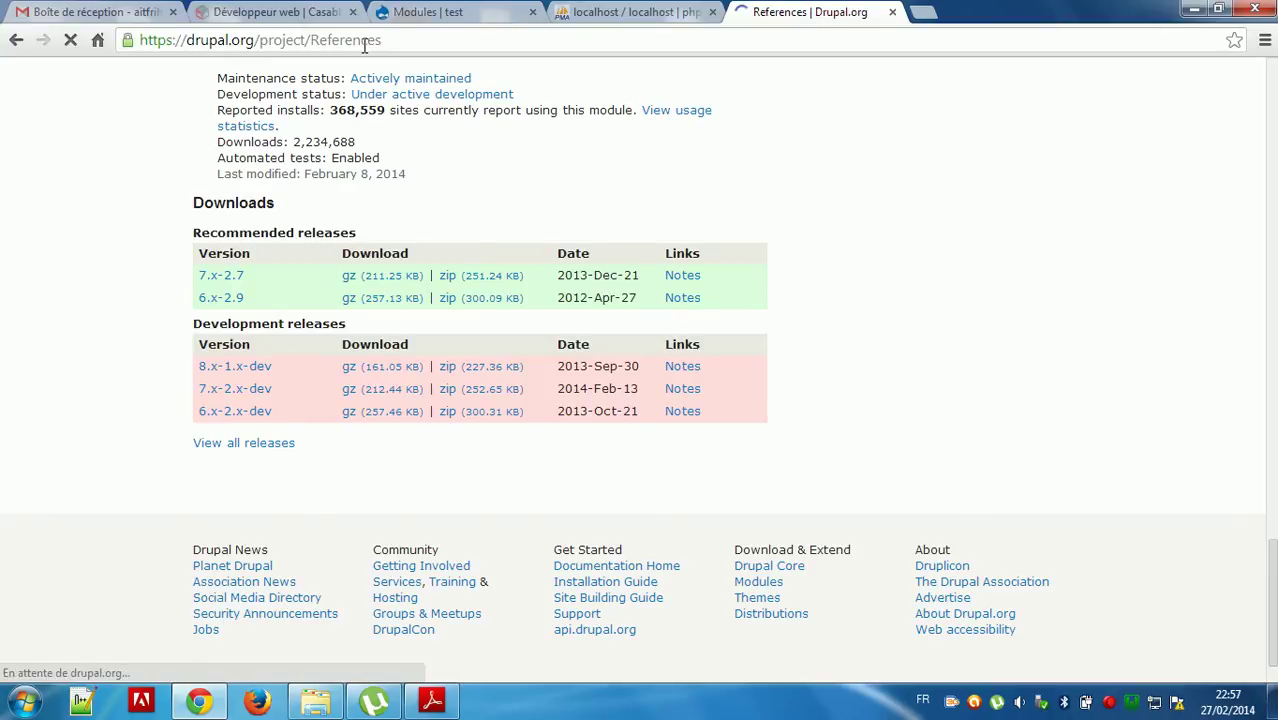
- Copy the link address of the References 7.x-2.1 zip from the recommended releases
{"action": "scroll", "coordinate": [985, 266], "scroll_direction": "down", "scroll_amount": 10}
{"action": "scroll", "coordinate": [1240, 510], "scroll_direction": "down", "scroll_amount": 2}
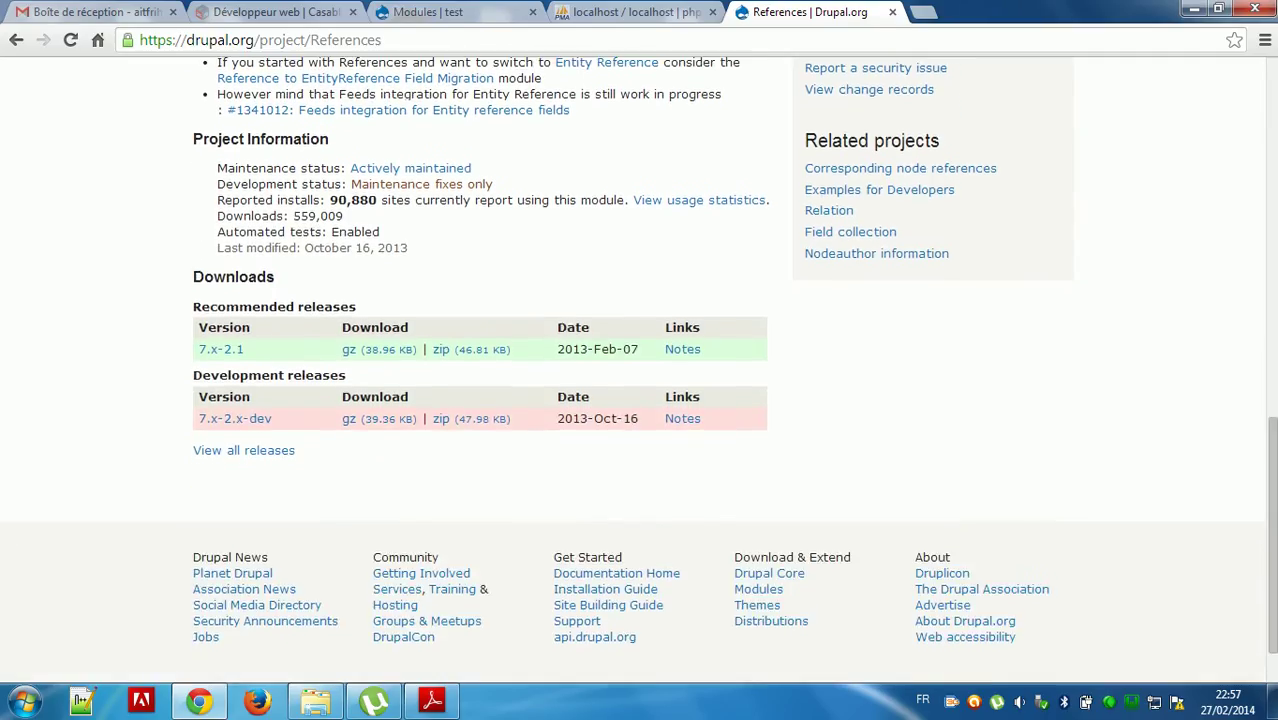
{"action": "right_click", "coordinate": [465, 357]}
{"action": "left_click", "coordinate": [512, 448]}
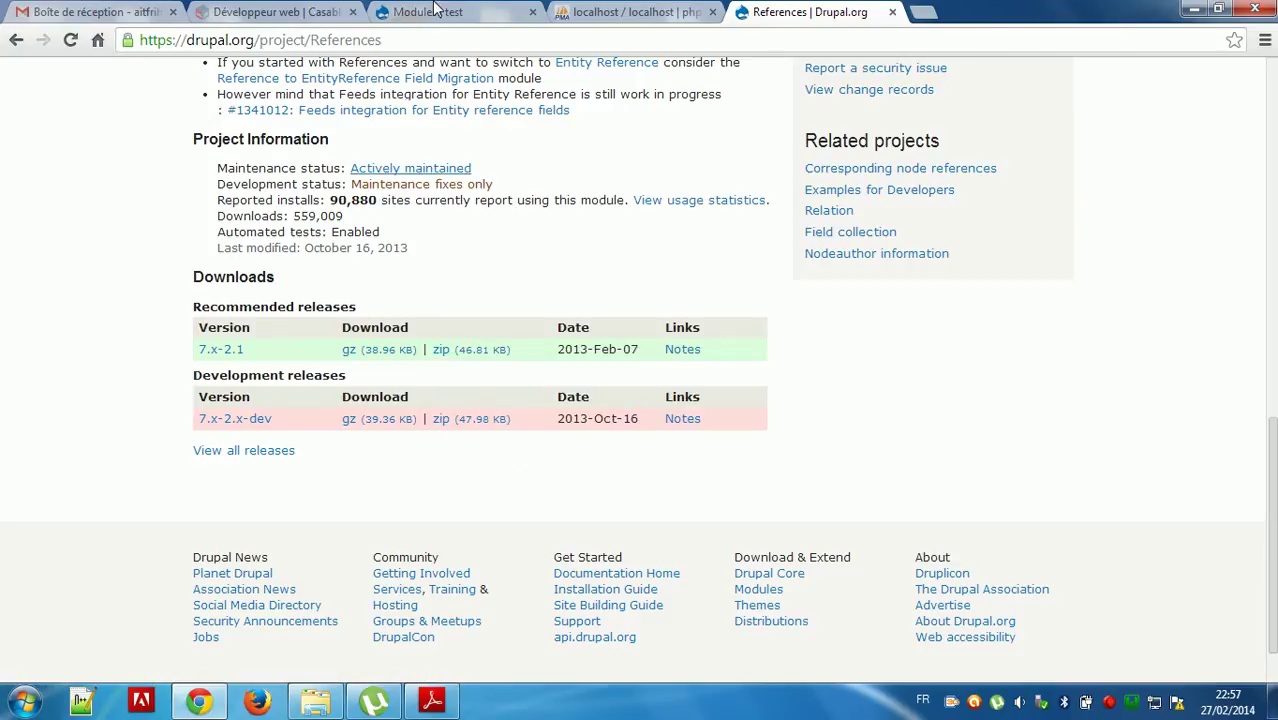
{"action": "left_click", "coordinate": [435, 10]}
{"action": "scroll", "coordinate": [1270, 420], "scroll_direction": "up", "scroll_amount": 1}
{"action": "left_click_drag", "start_coordinate": [1272, 415], "coordinate": [1271, 95]}
{"action": "left_click", "coordinate": [168, 338]}
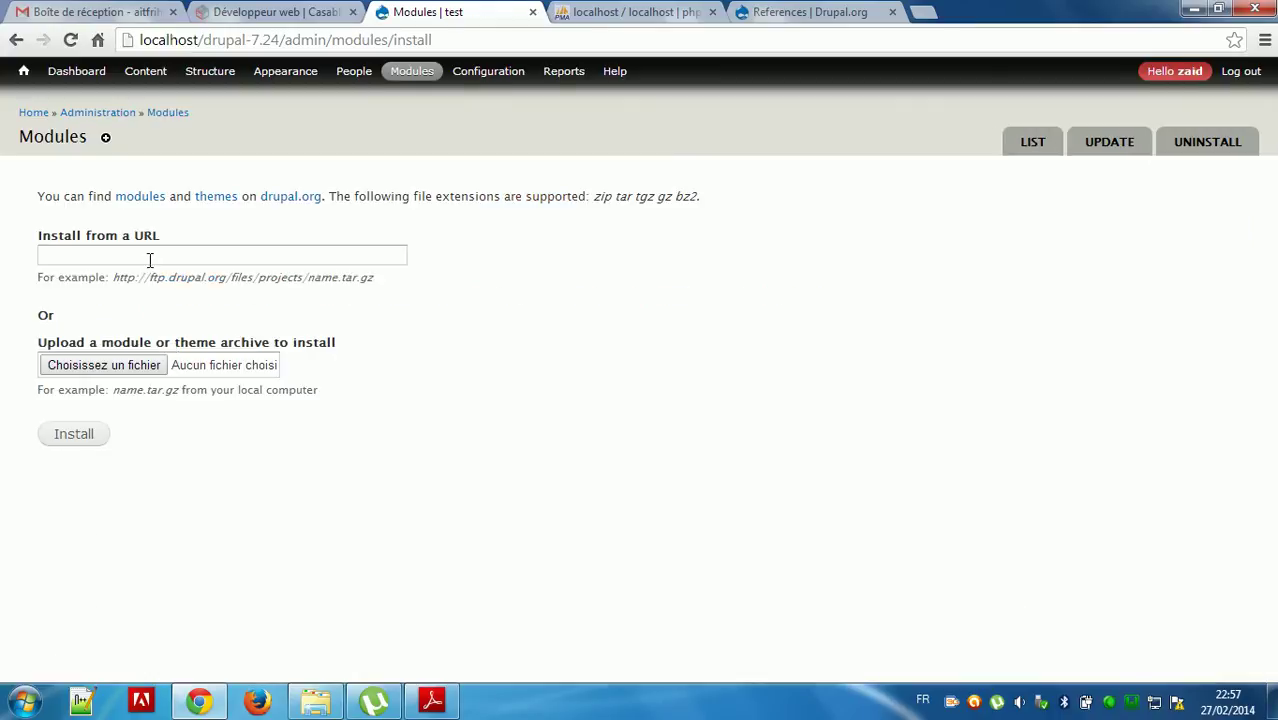
{"action": "left_click", "coordinate": [150, 260]}
{"action": "type", "text": "http://ftp.drupal.org/files/projects/references-7.x-2.1.zip"}
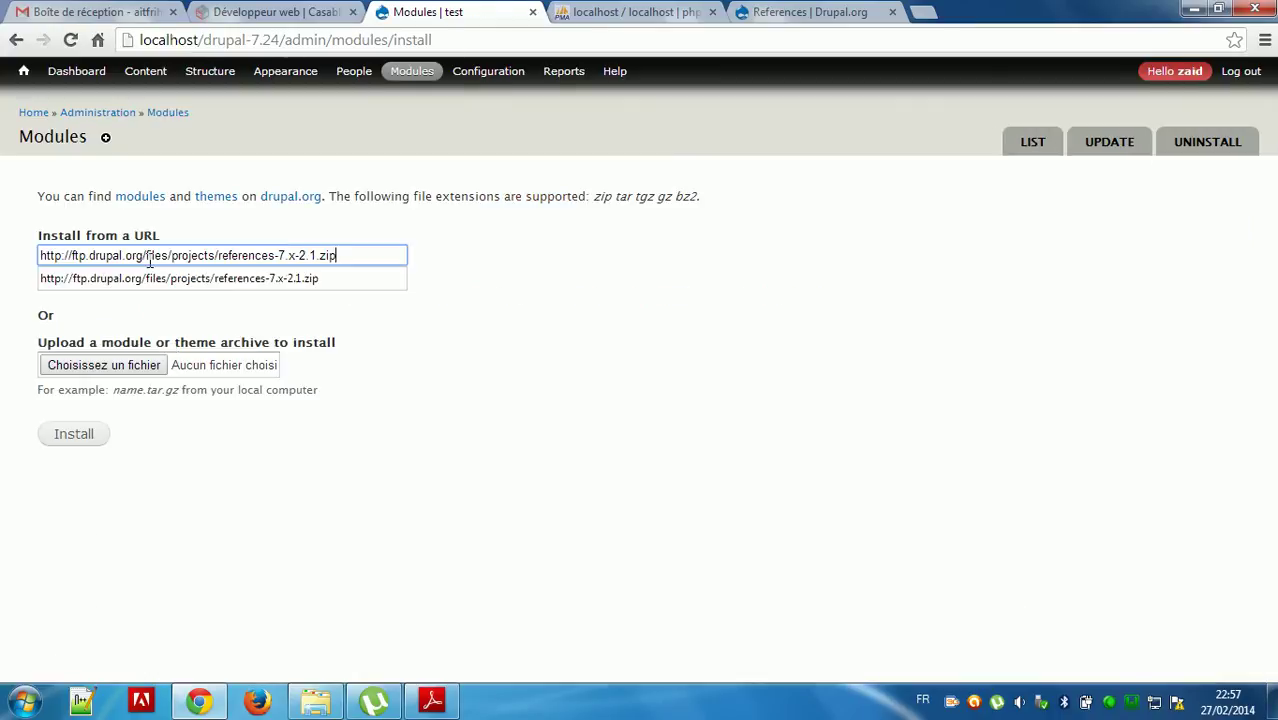
{"action": "left_click", "coordinate": [66, 436]}
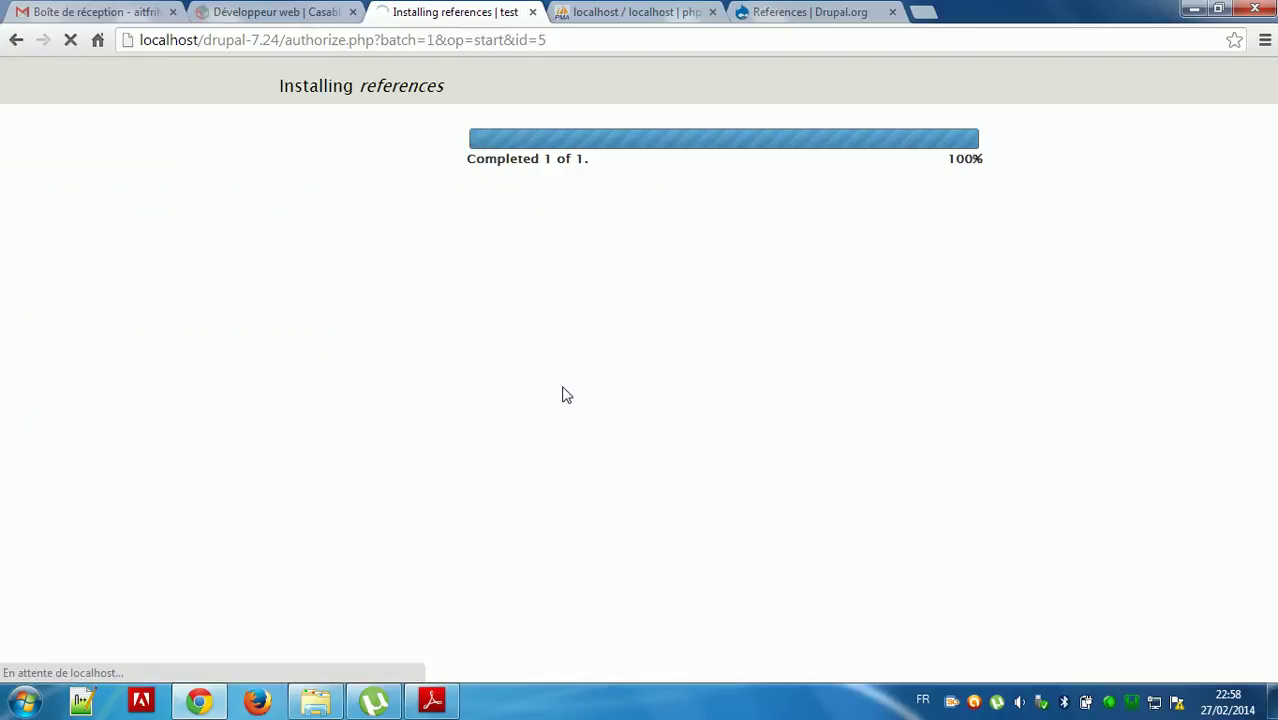
- Return to the module list and copy the name "Views" from the requirements of Agreservations in the core group
{"action": "left_click", "coordinate": [538, 302]}
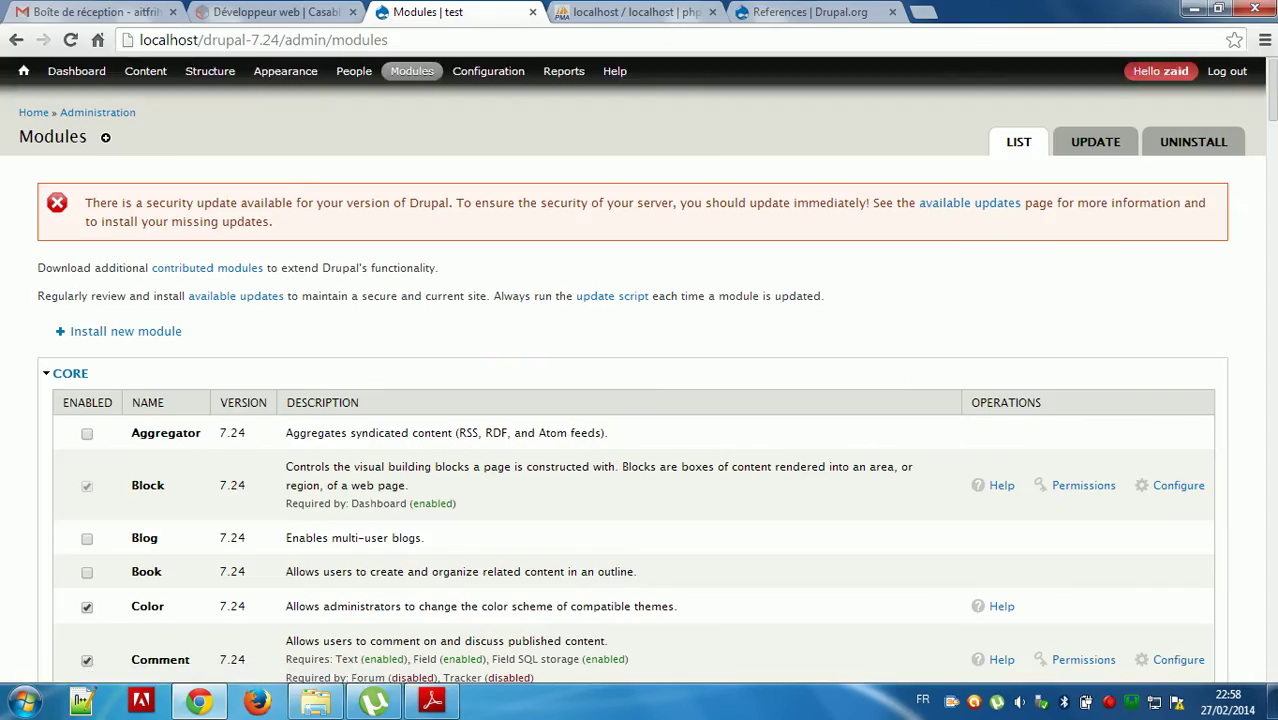
{"action": "left_click", "coordinate": [1272, 180]}
{"action": "left_click_drag", "start_coordinate": [1272, 168], "coordinate": [1272, 427]}
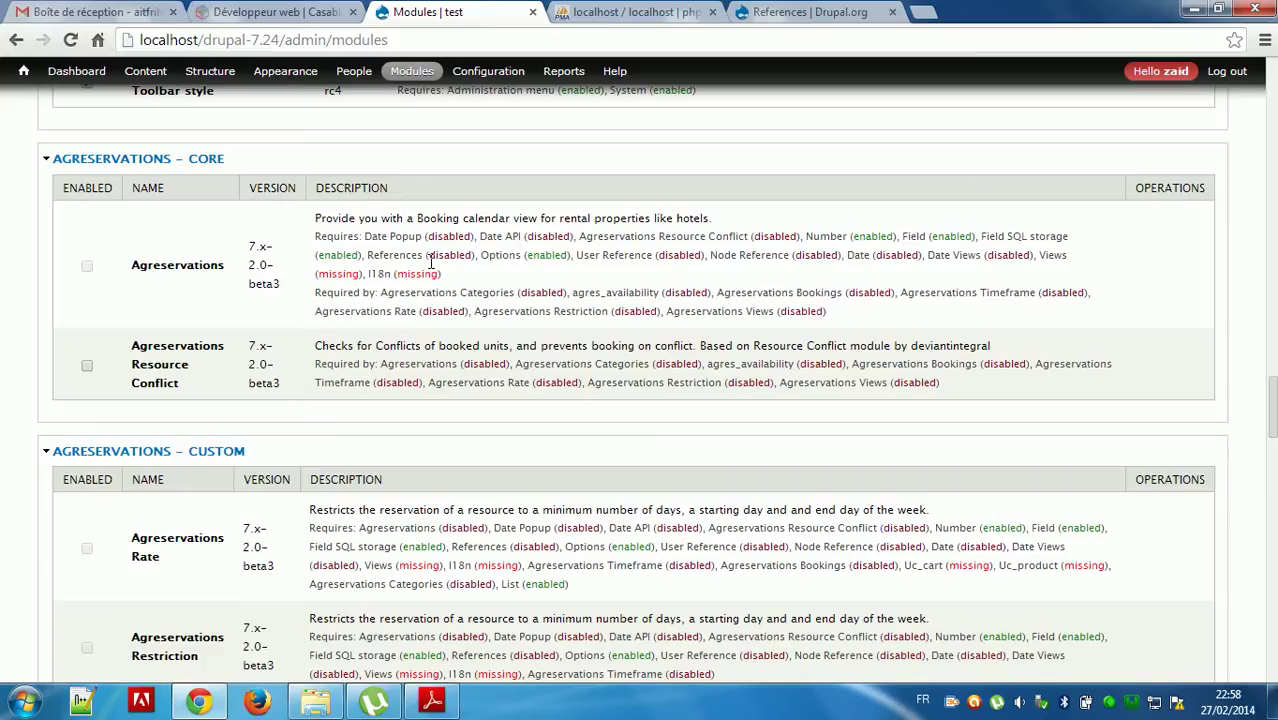
{"action": "double_click", "coordinate": [1053, 255]}
{"action": "key", "text": "ctrl+c"}
{"action": "left_click", "coordinate": [805, 12]}
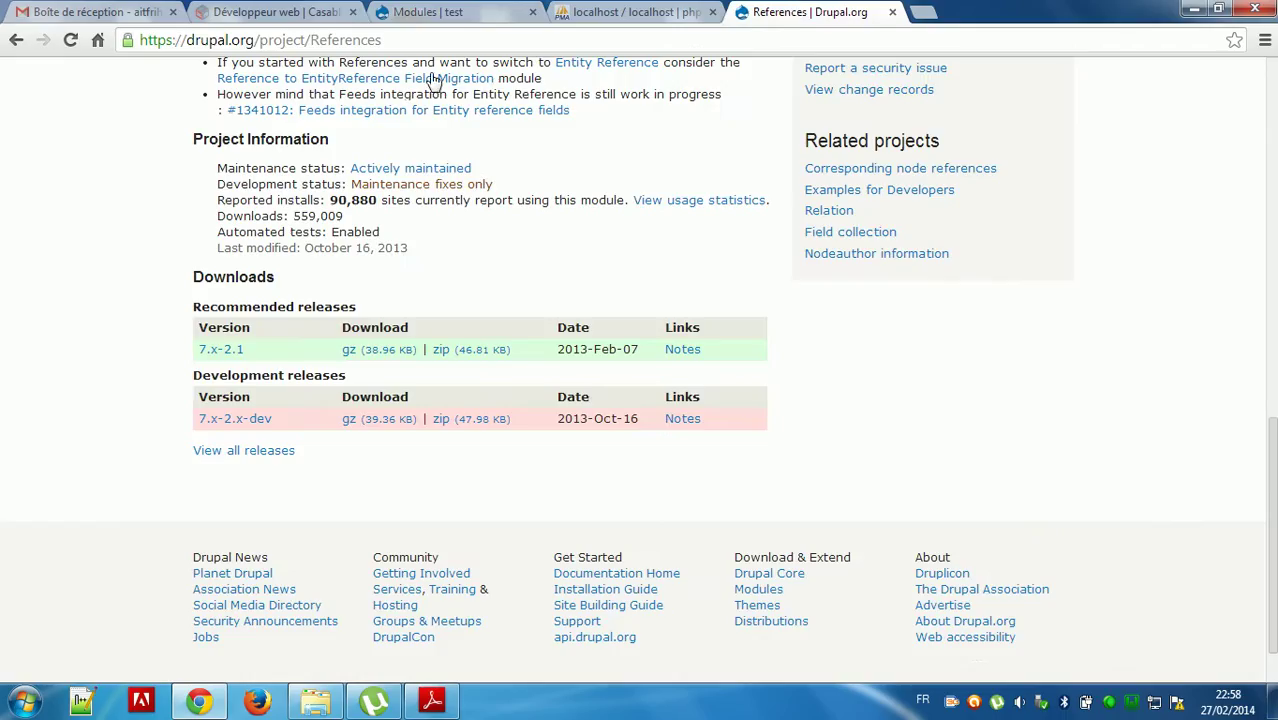
{"action": "left_click_drag", "start_coordinate": [311, 41], "coordinate": [411, 38]}
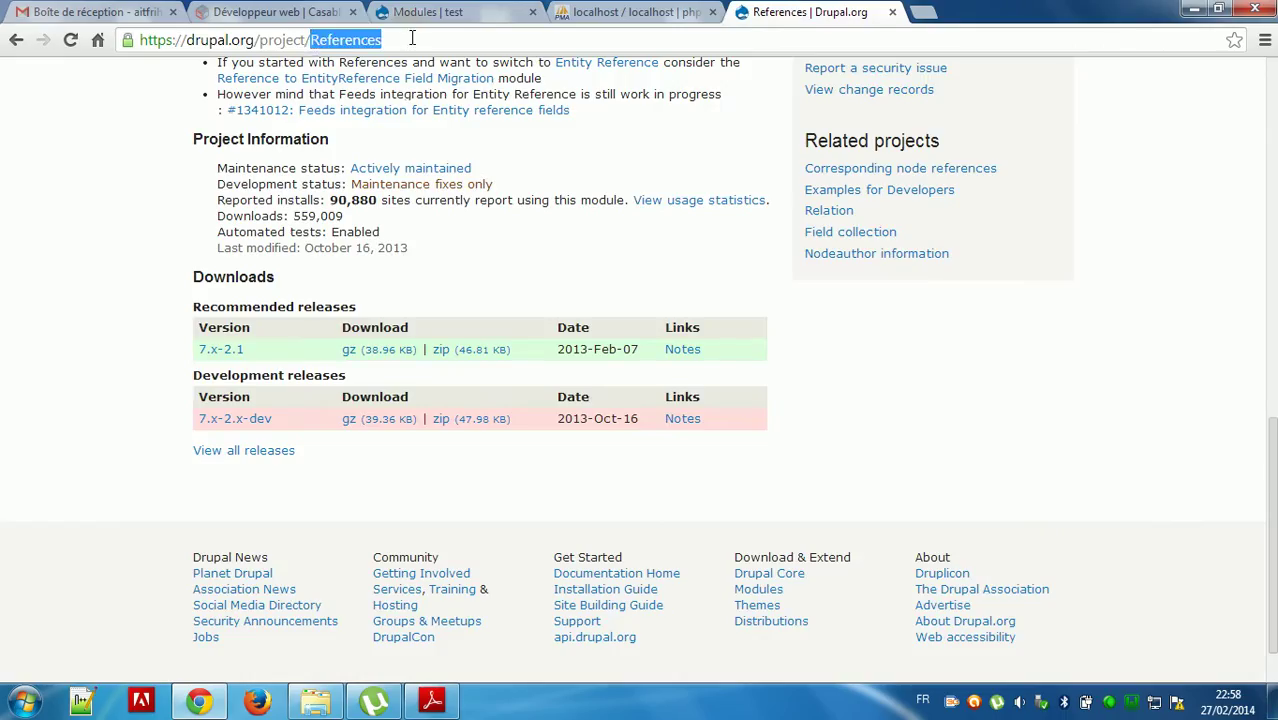
{"action": "key", "text": "ctrl+v"}
{"action": "key", "text": "Return"}
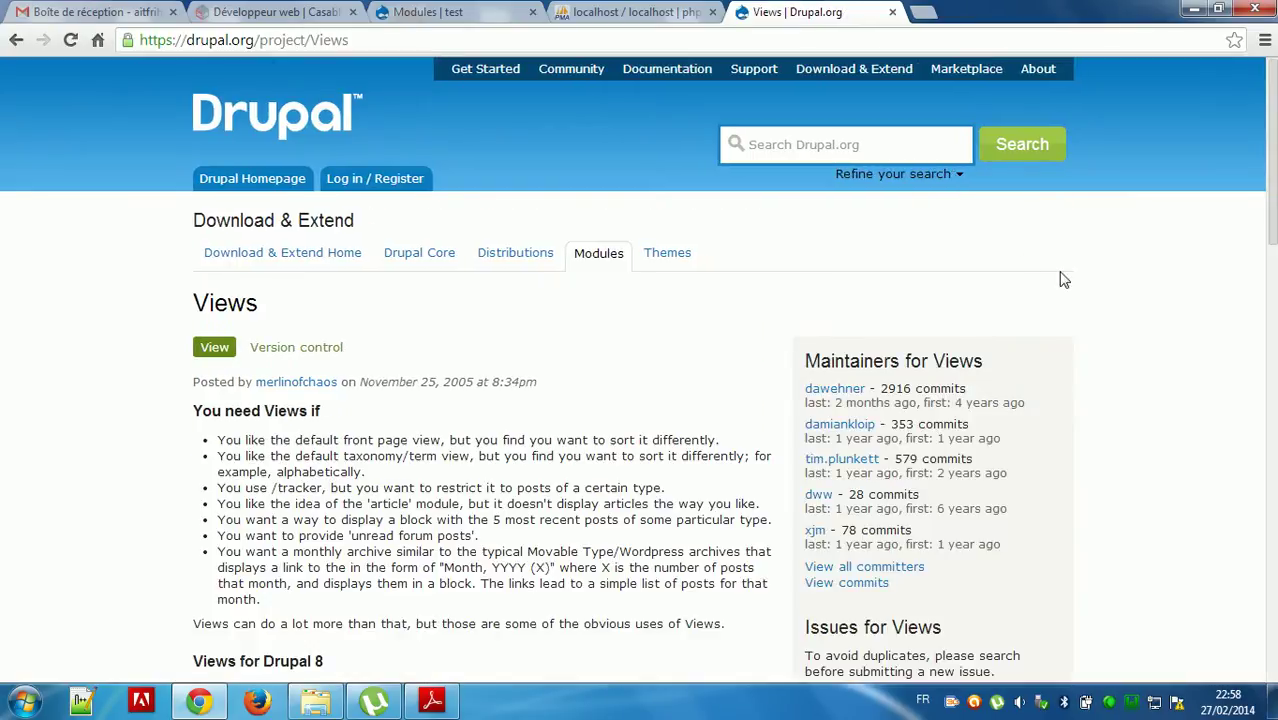
- Copy the link address of the Views 7.x-3.7 zip from the recommended releases
{"action": "scroll", "coordinate": [1061, 278], "scroll_direction": "down", "scroll_amount": 3}
{"action": "scroll", "coordinate": [638, 368], "scroll_direction": "down", "scroll_amount": 13}
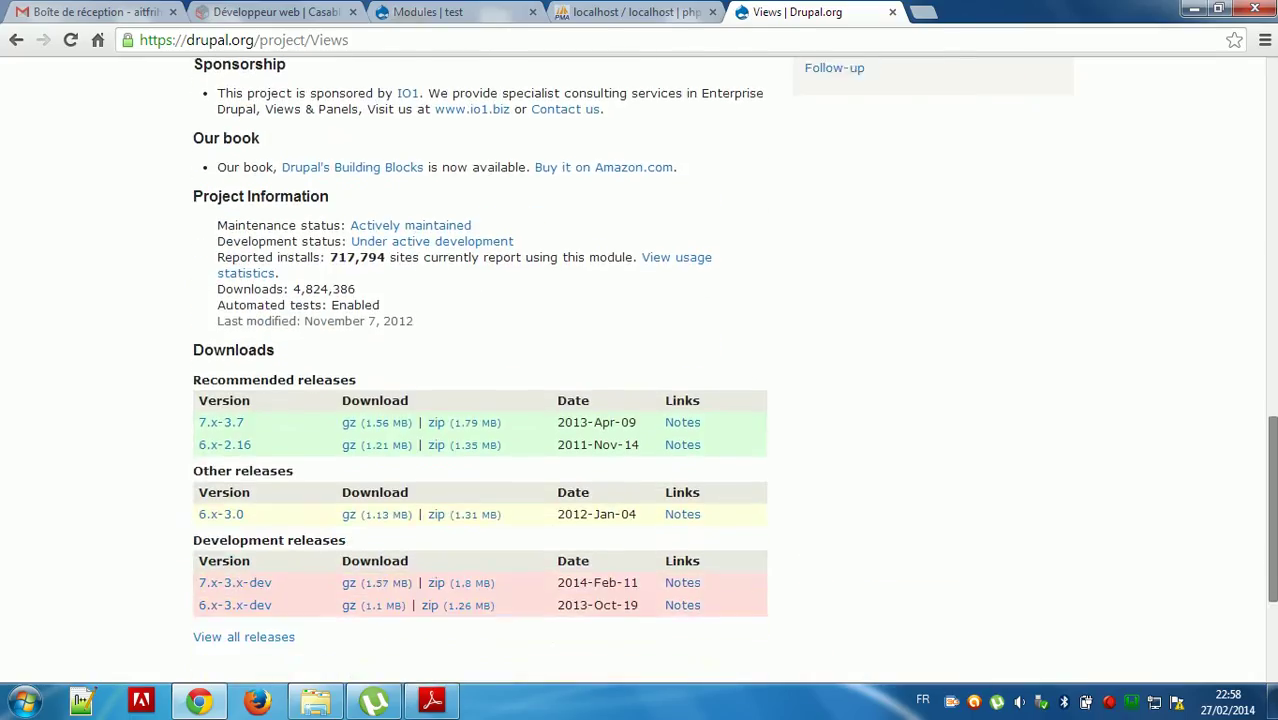
{"action": "right_click", "coordinate": [483, 353]}
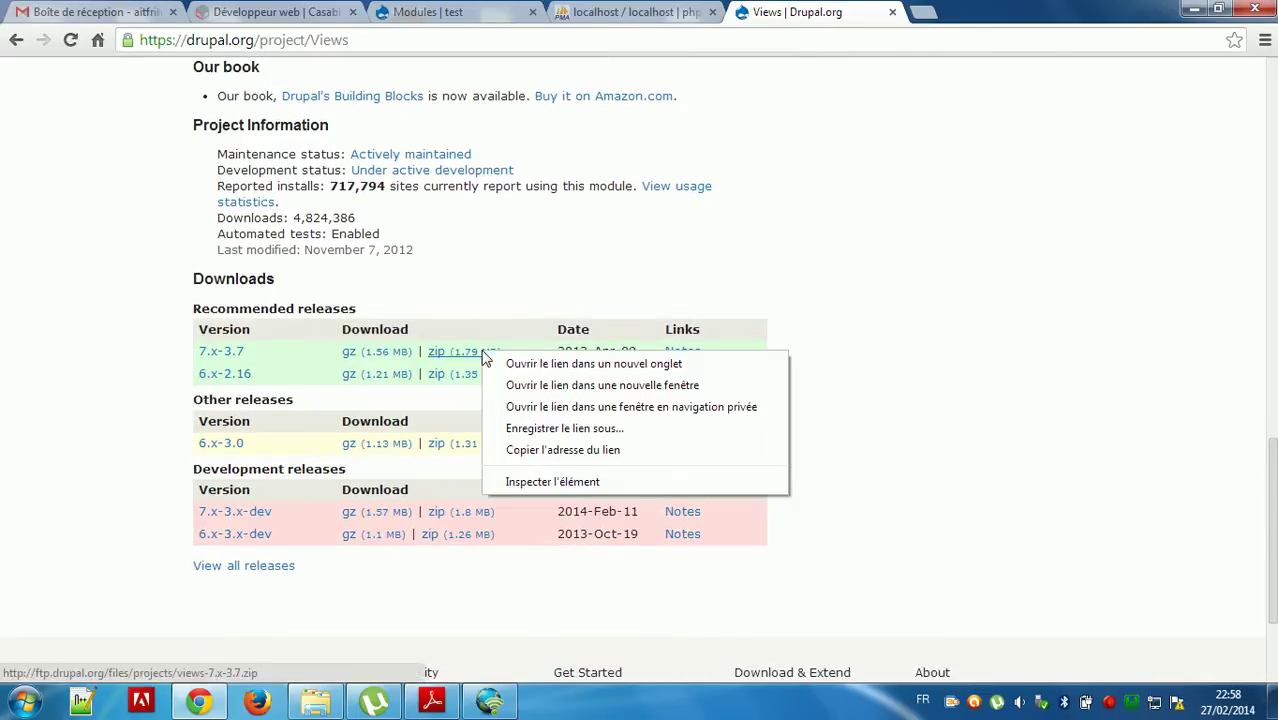
{"action": "left_click", "coordinate": [549, 451]}
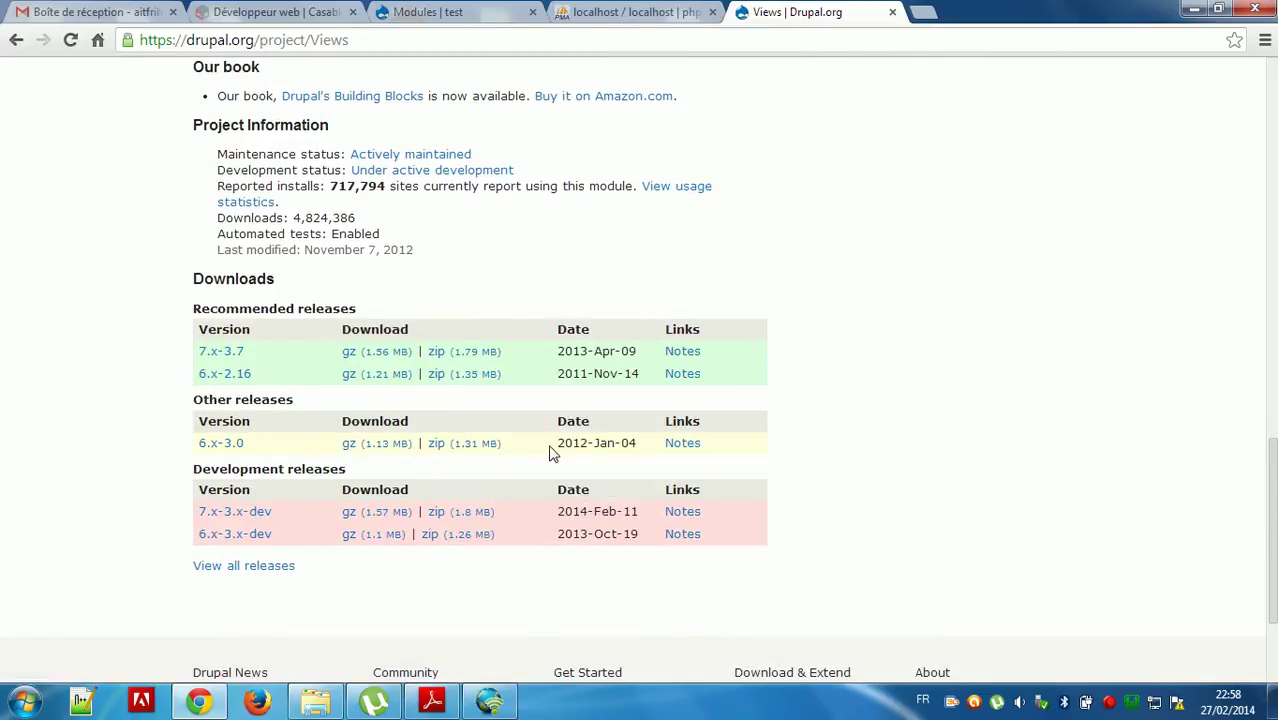
{"action": "left_click", "coordinate": [450, 12]}
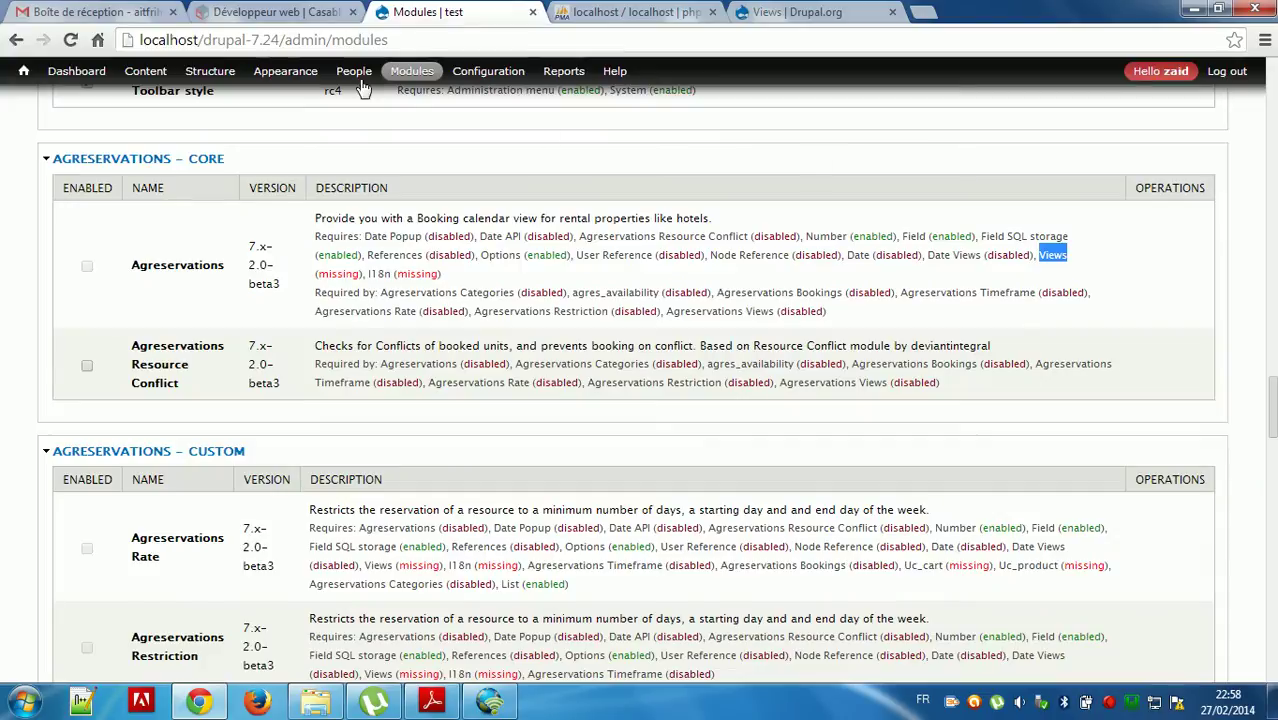
{"action": "left_click", "coordinate": [341, 40]}
{"action": "double_click", "coordinate": [341, 40]}
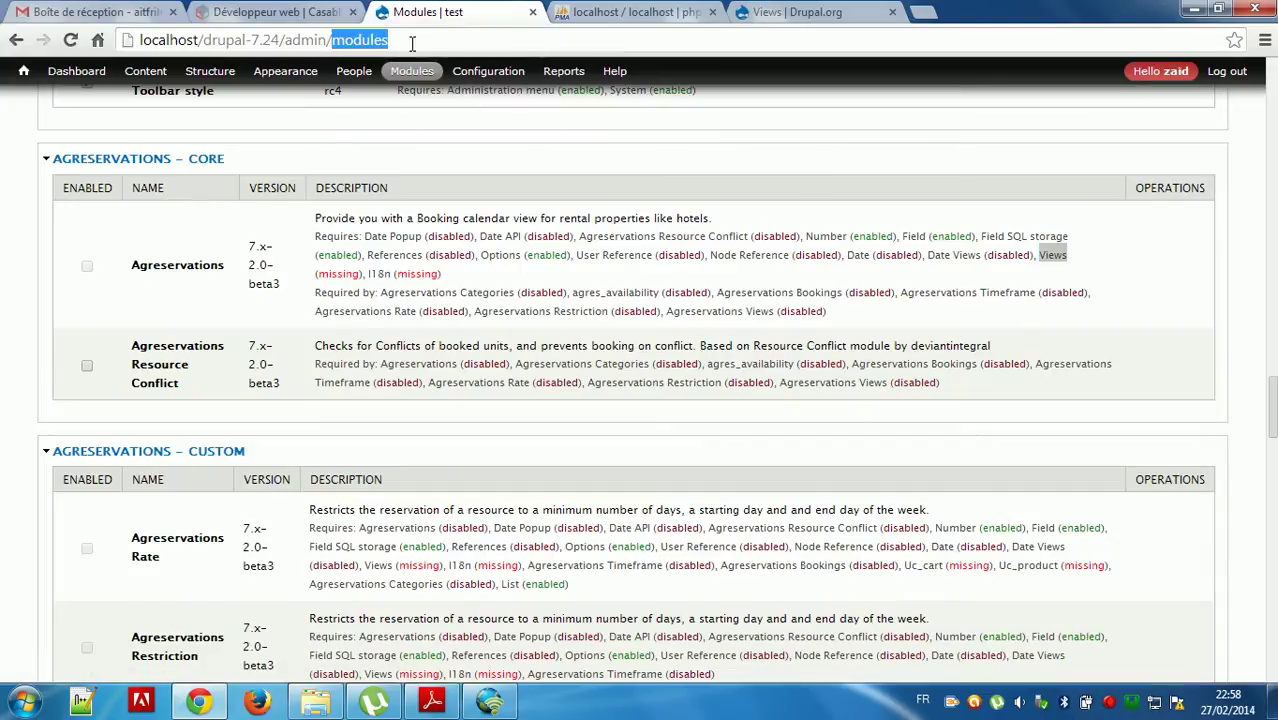
{"action": "type", "text": "http://ftp.drupal.org/files/projects/views-7.x-3.7.zip"}
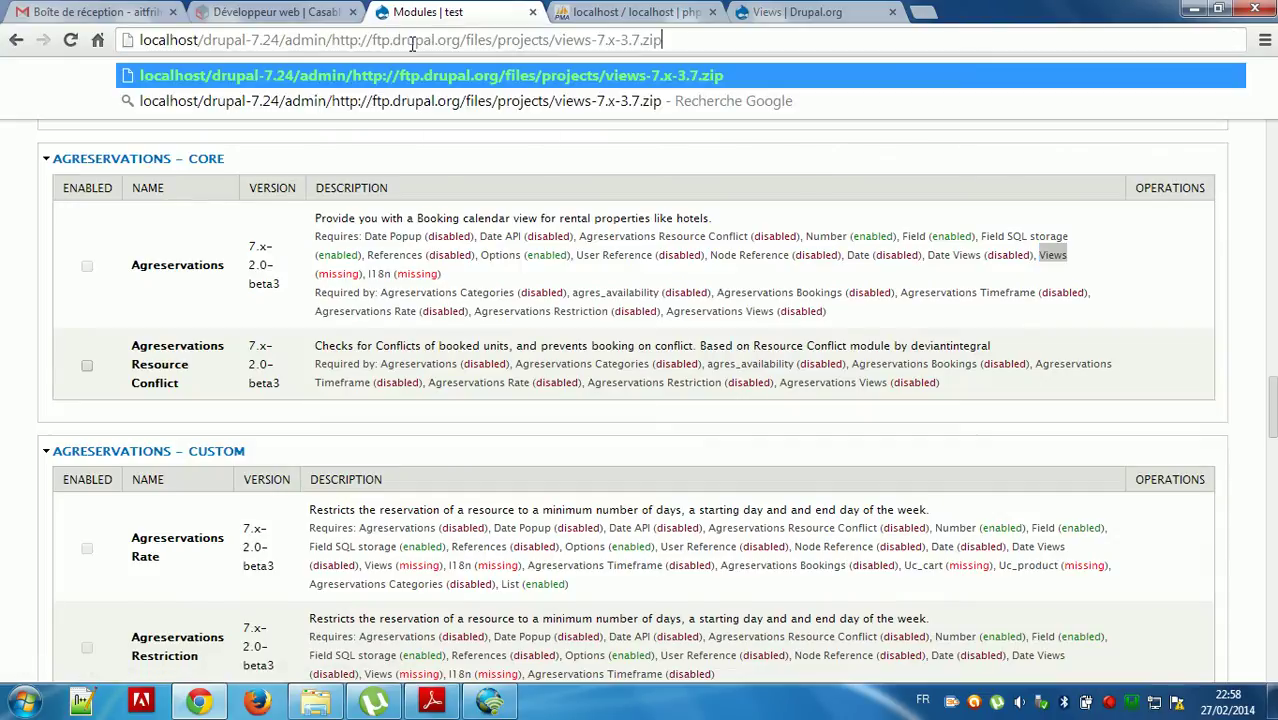
{"action": "key", "text": "ctrl+z"}
{"action": "key", "text": "BackSpace"}
{"action": "key", "text": "BackSpace"}
{"action": "key", "text": "BackSpace"}
{"action": "key", "text": "BackSpace"}
{"action": "key", "text": "BackSpace"}
{"action": "key", "text": "BackSpace"}
{"action": "key", "text": "BackSpace"}
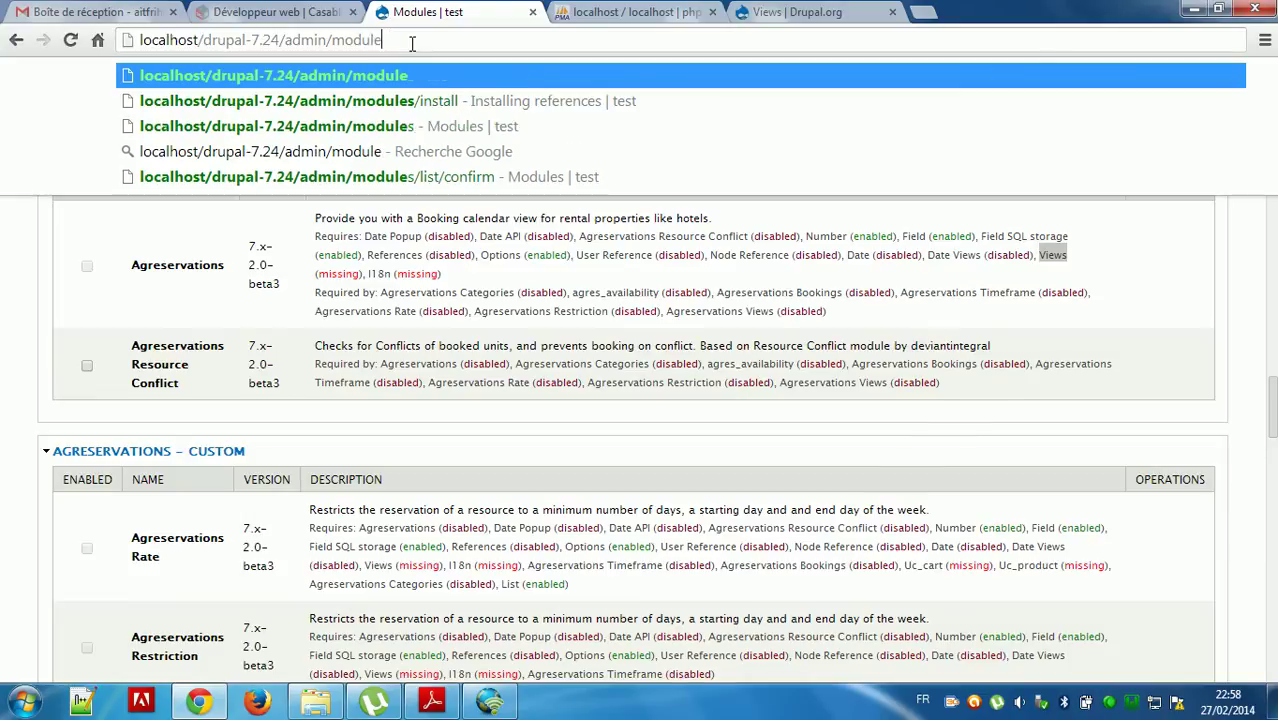
{"action": "type", "text": "views"}
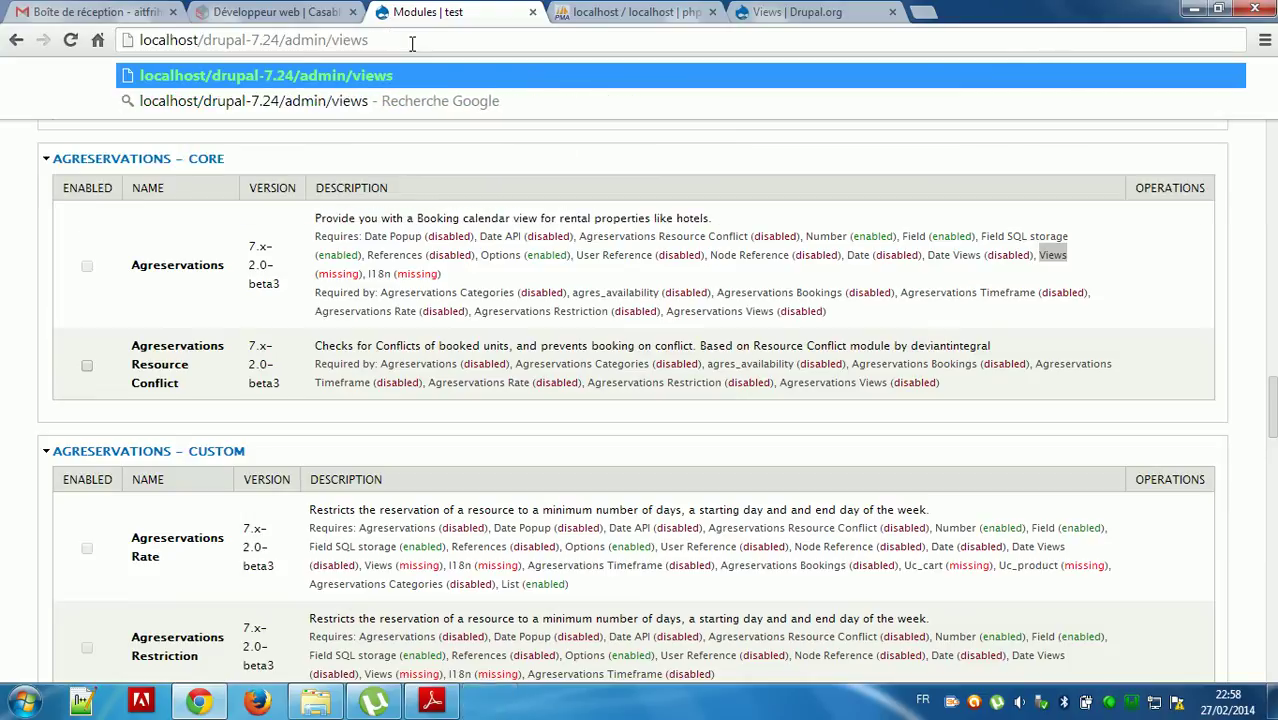
{"action": "key", "text": "Return"}
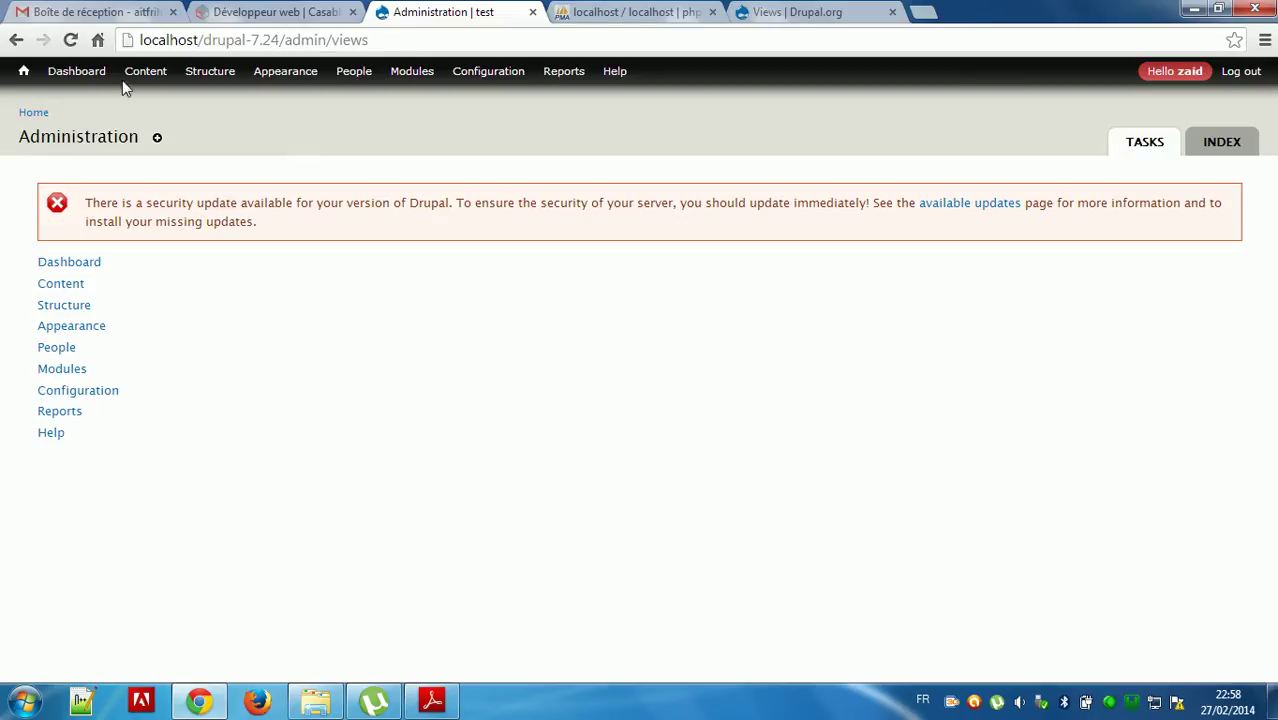
{"action": "left_click", "coordinate": [15, 42]}
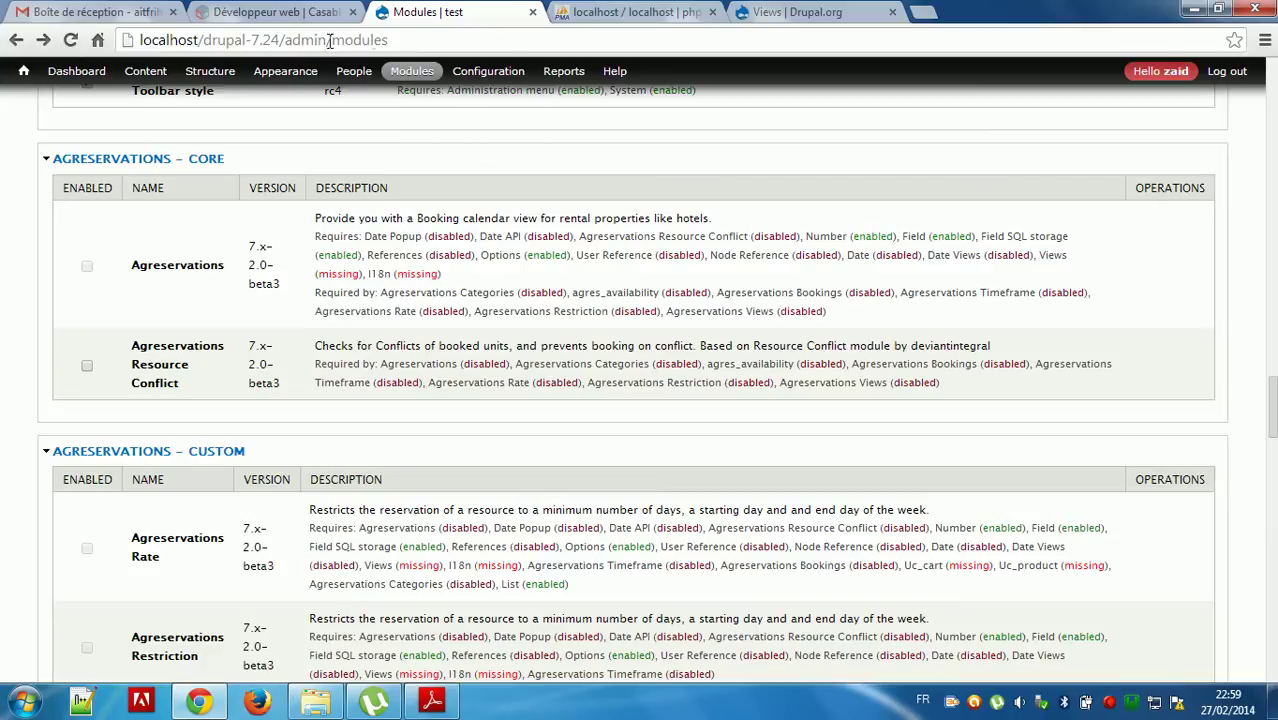
- Go back to the Views project page and copy the 7.x-3.7 zip's link address again
{"action": "left_click", "coordinate": [795, 12]}
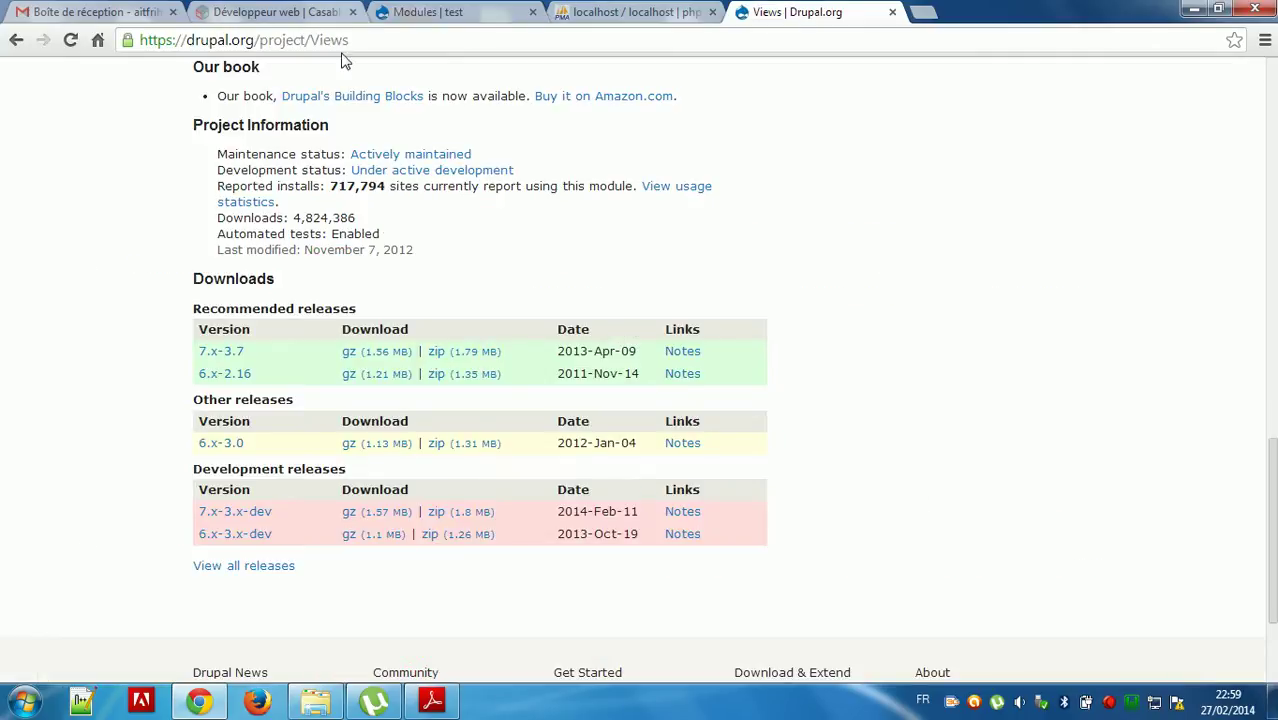
{"action": "right_click", "coordinate": [462, 358]}
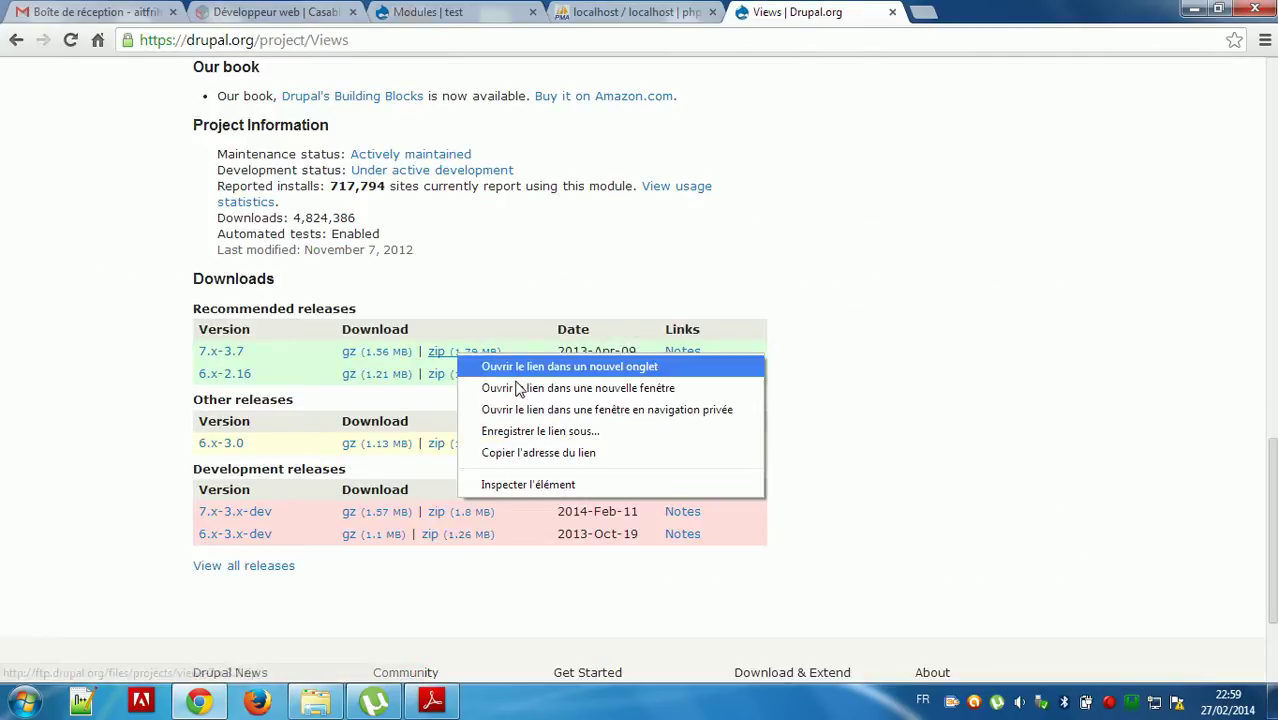
{"action": "left_click", "coordinate": [531, 452]}
{"action": "left_click", "coordinate": [414, 9]}
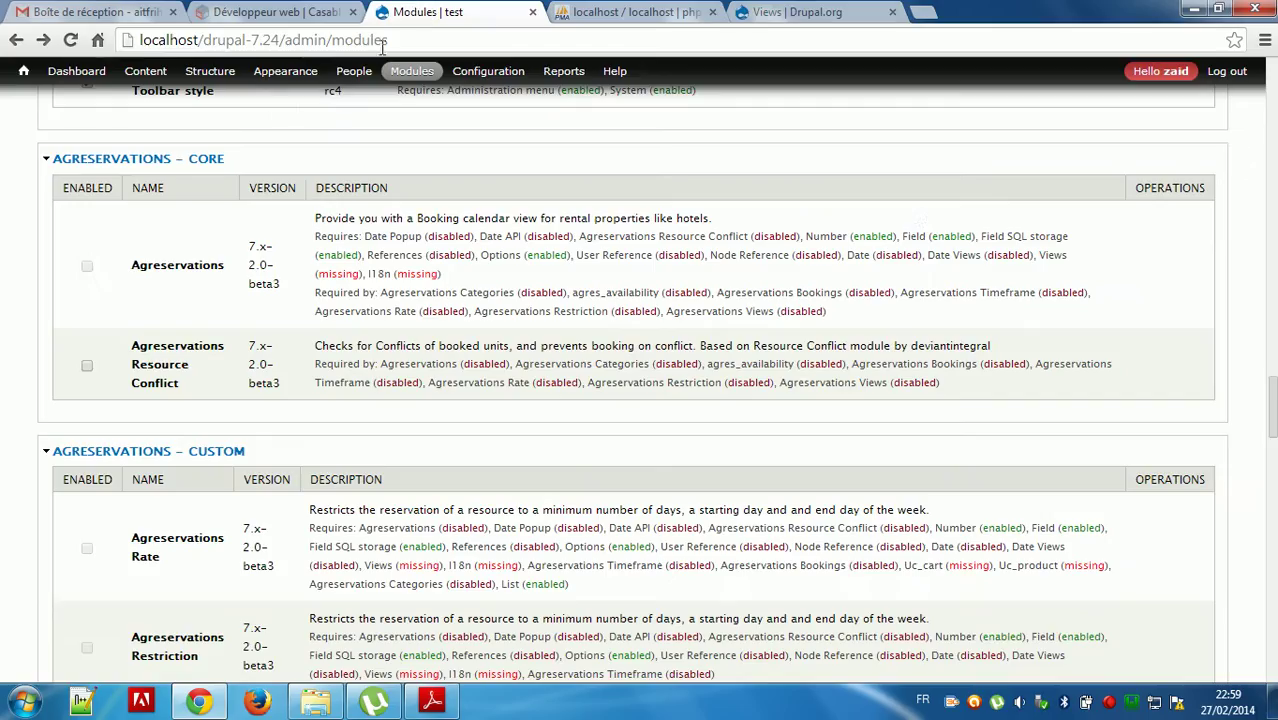
{"action": "left_click_drag", "start_coordinate": [1271, 405], "coordinate": [1271, 100]}
{"action": "left_click", "coordinate": [125, 335]}
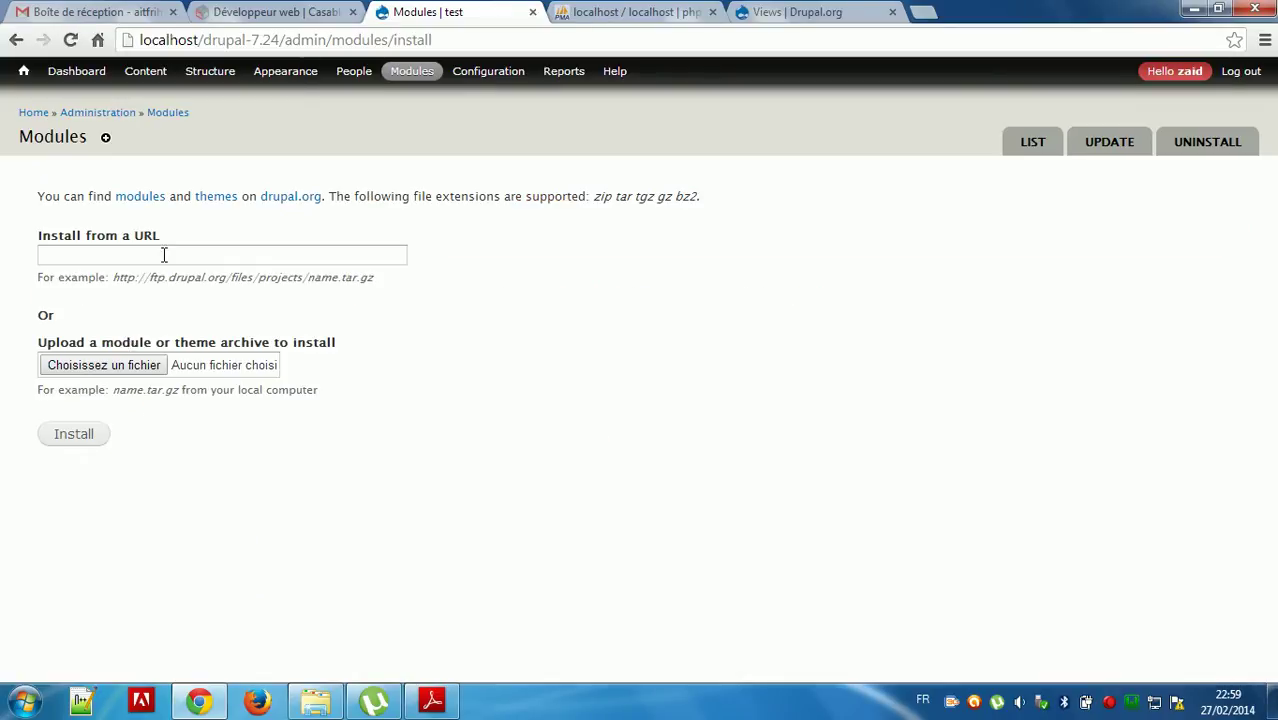
{"action": "left_click", "coordinate": [164, 255]}
{"action": "type", "text": "http://ftp.drupal.org/files/projects/views-7.x-3.7.zip"}
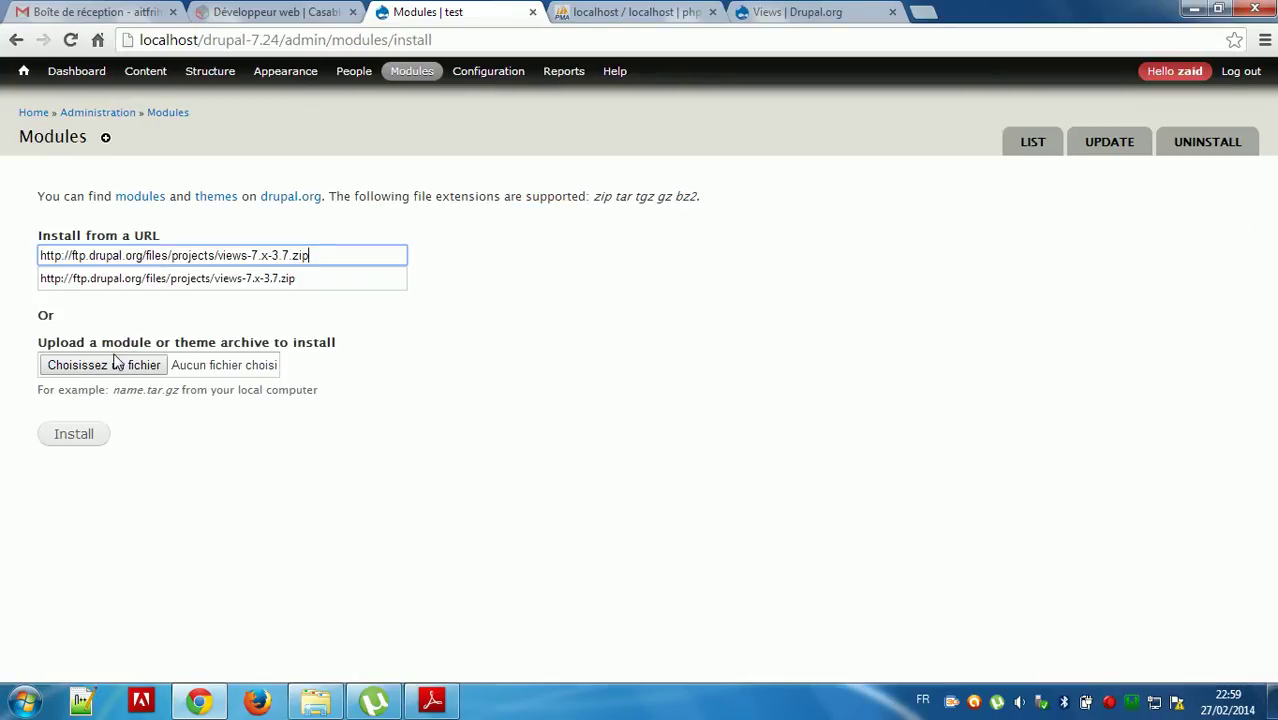
{"action": "left_click", "coordinate": [77, 435]}
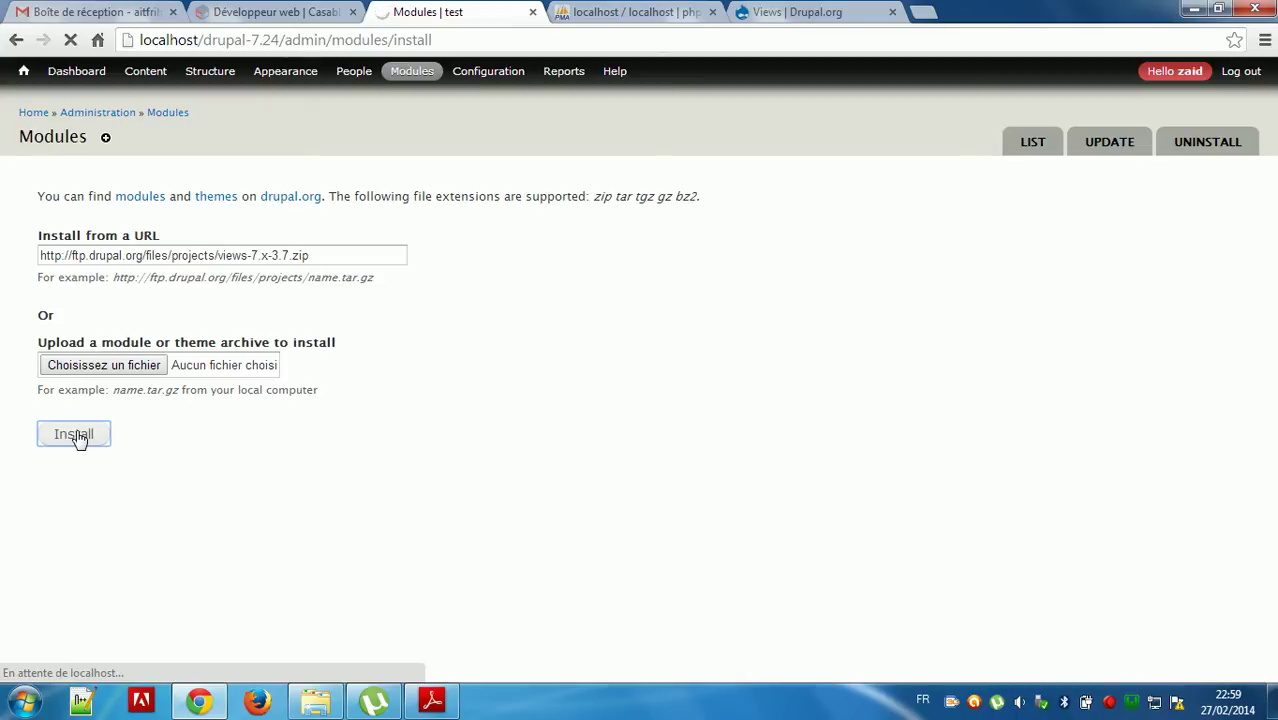
{"action": "left_click", "coordinate": [352, 12]}
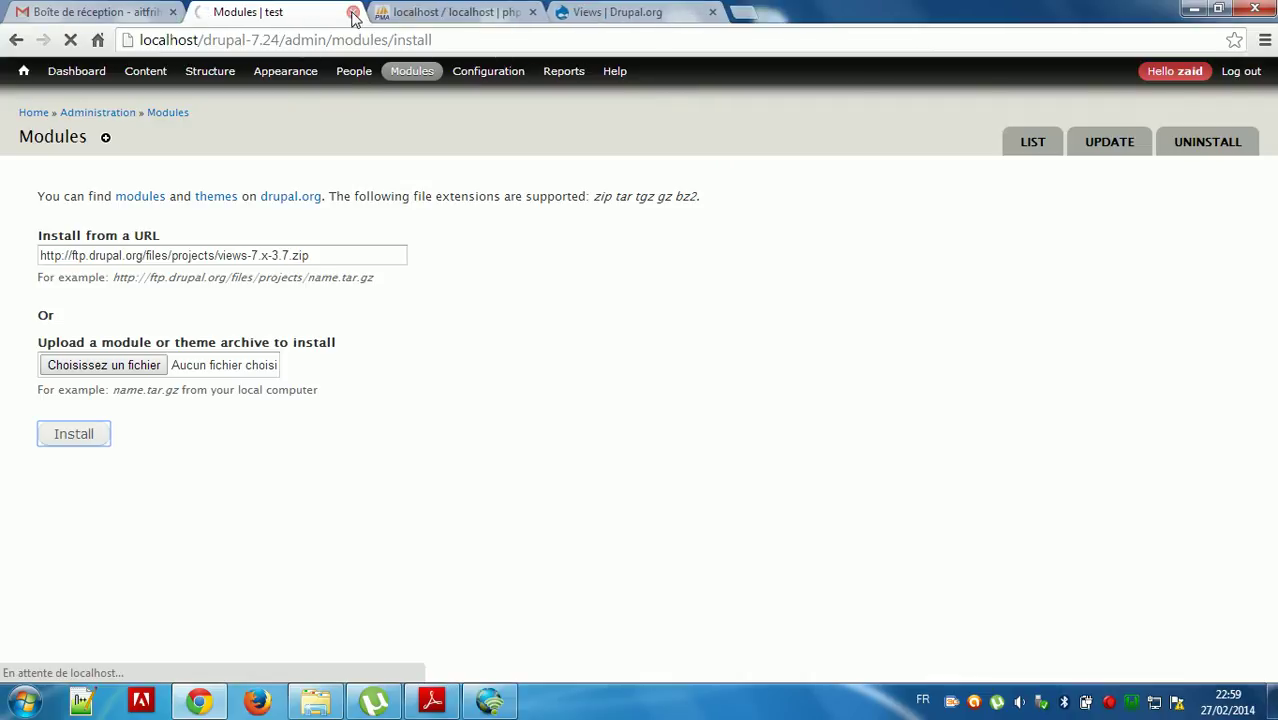
{"action": "mouse_move", "coordinate": [411, 71]}
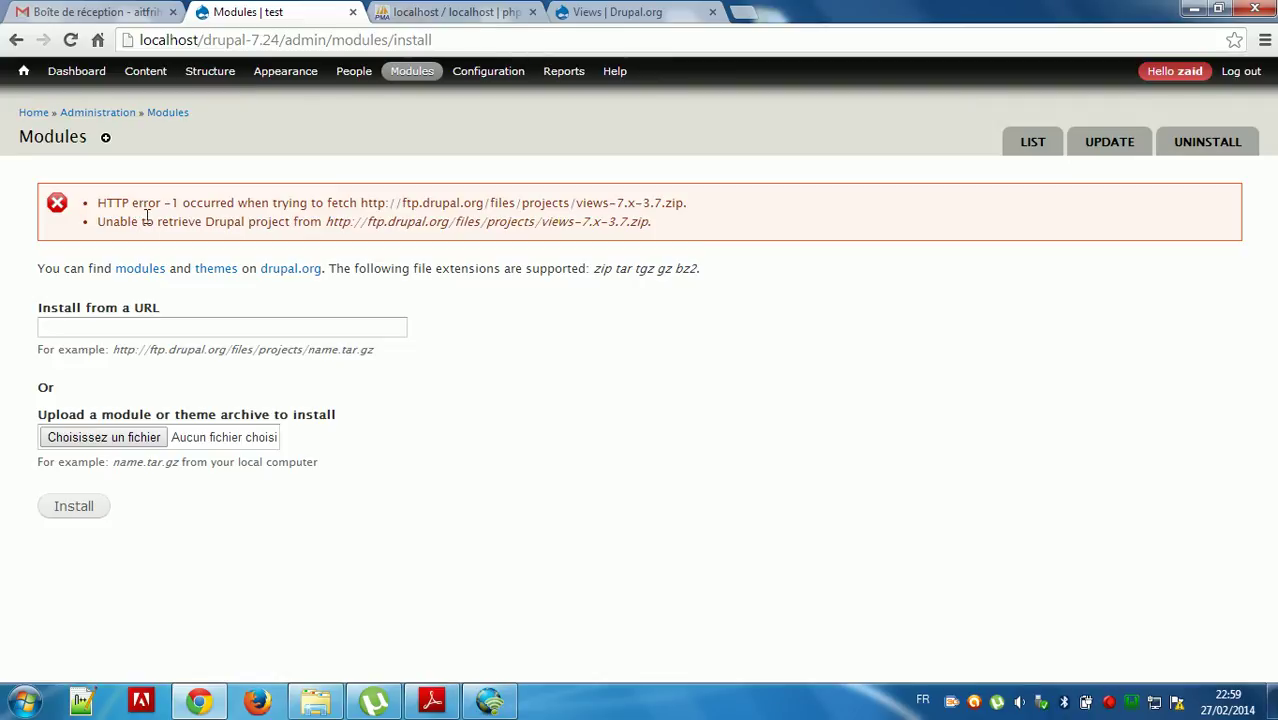
{"action": "left_click", "coordinate": [170, 333]}
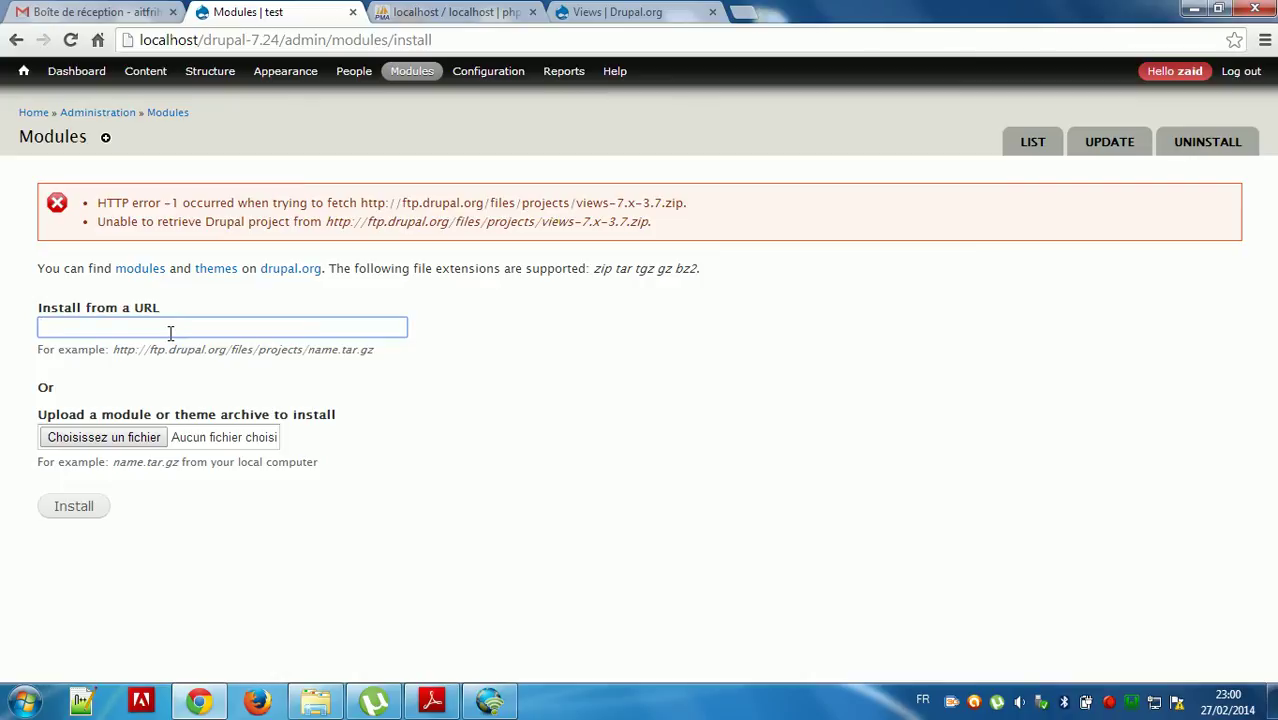
{"action": "type", "text": "http://ftp.drupal.org/files/projects/views-7.x-3.7.zip"}
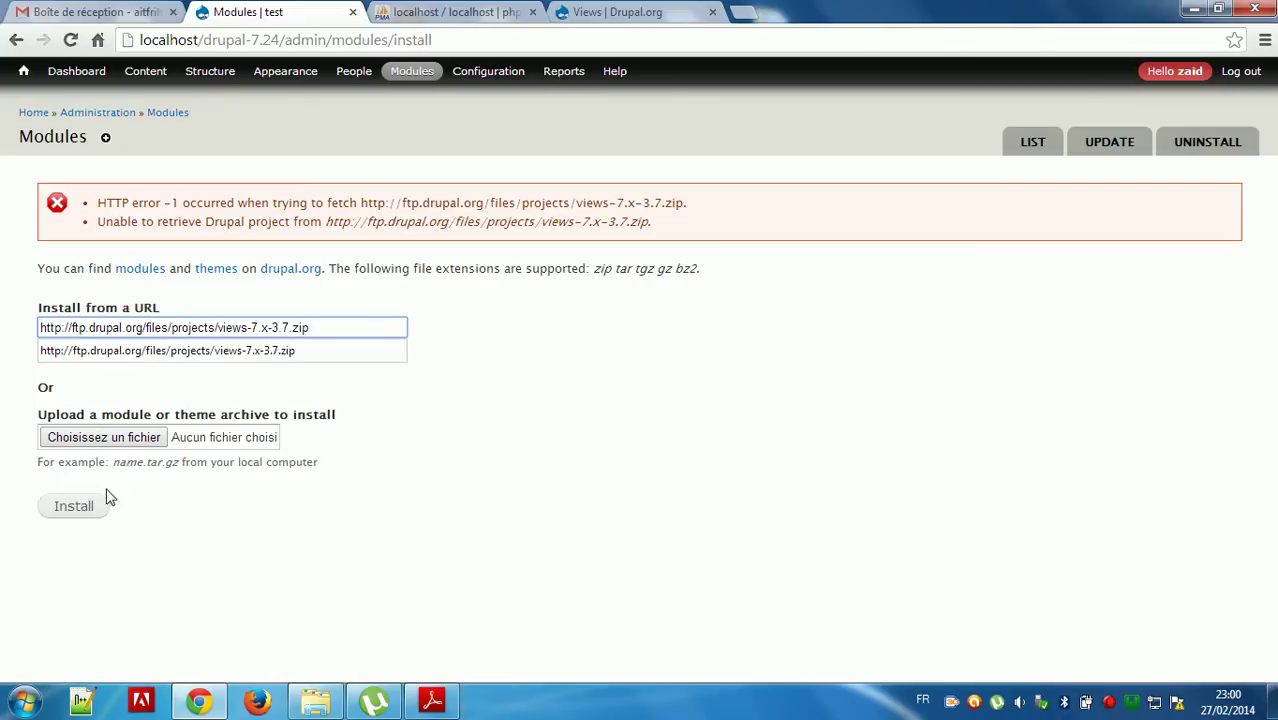
{"action": "left_click", "coordinate": [93, 512]}
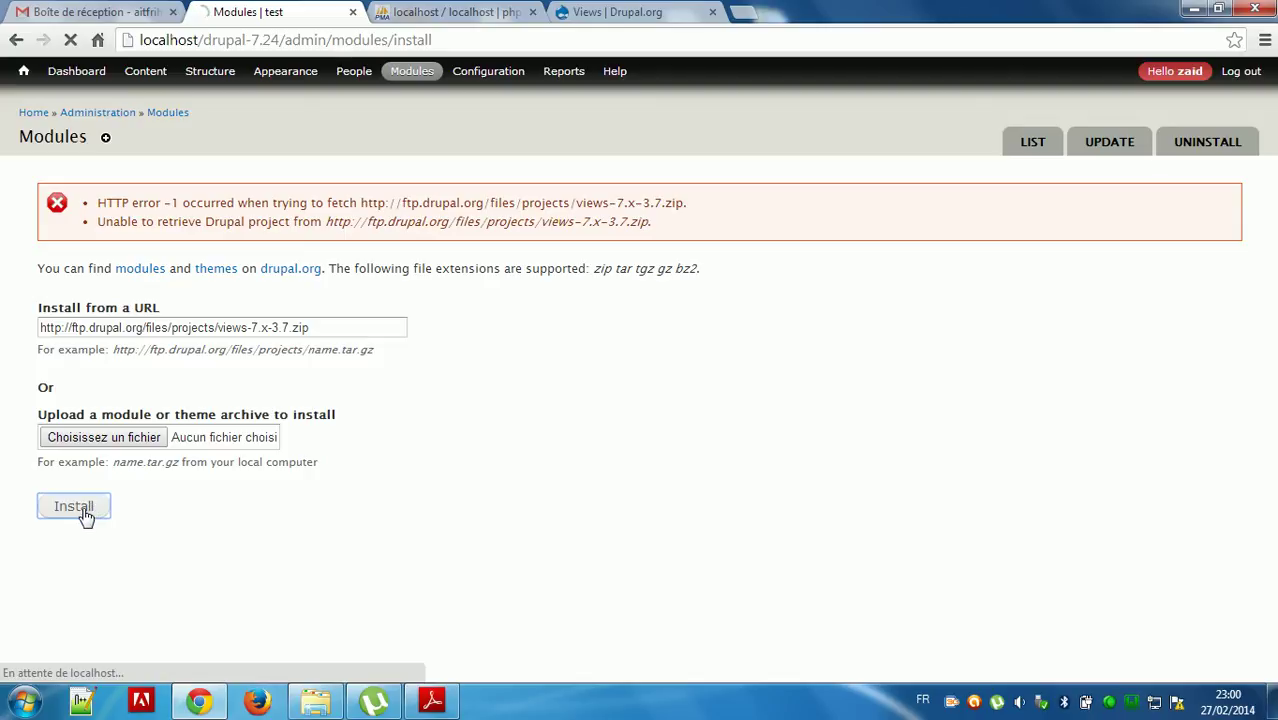
- Switch to Windows Explorer and open the Téléchargements folder in the personal user folder
{"action": "left_click", "coordinate": [22, 700]}
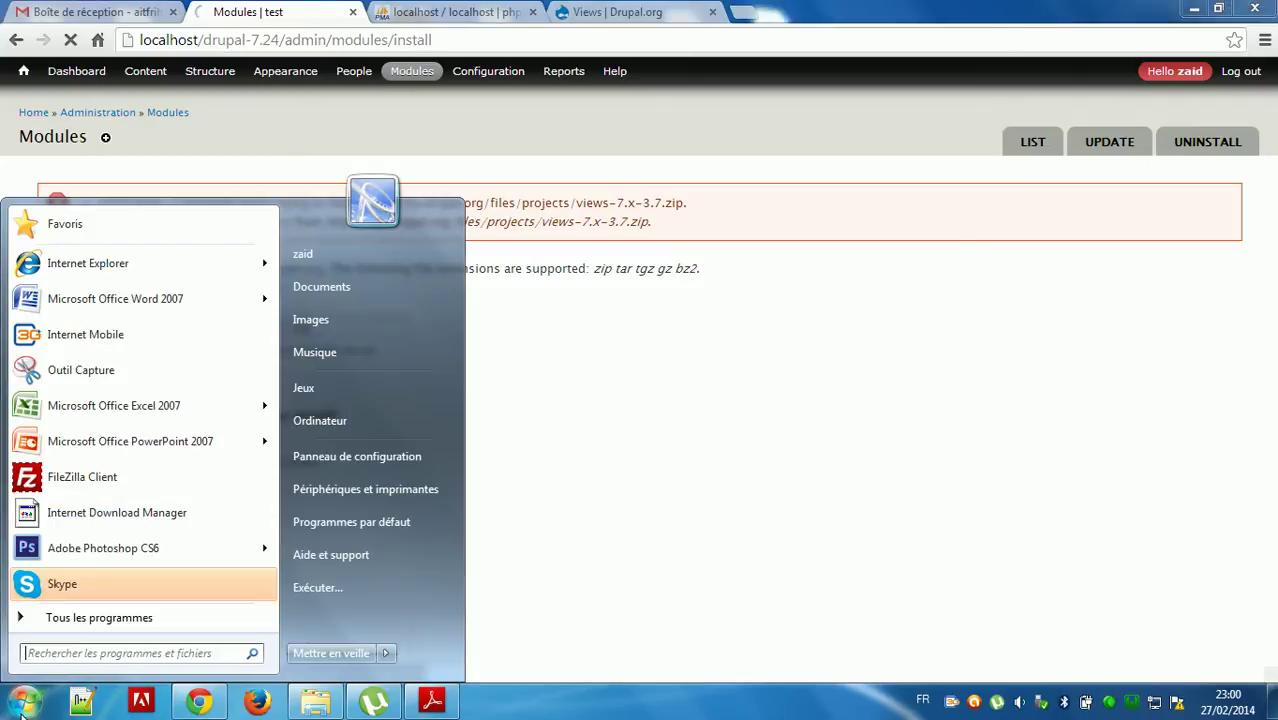
{"action": "left_click", "coordinate": [364, 420]}
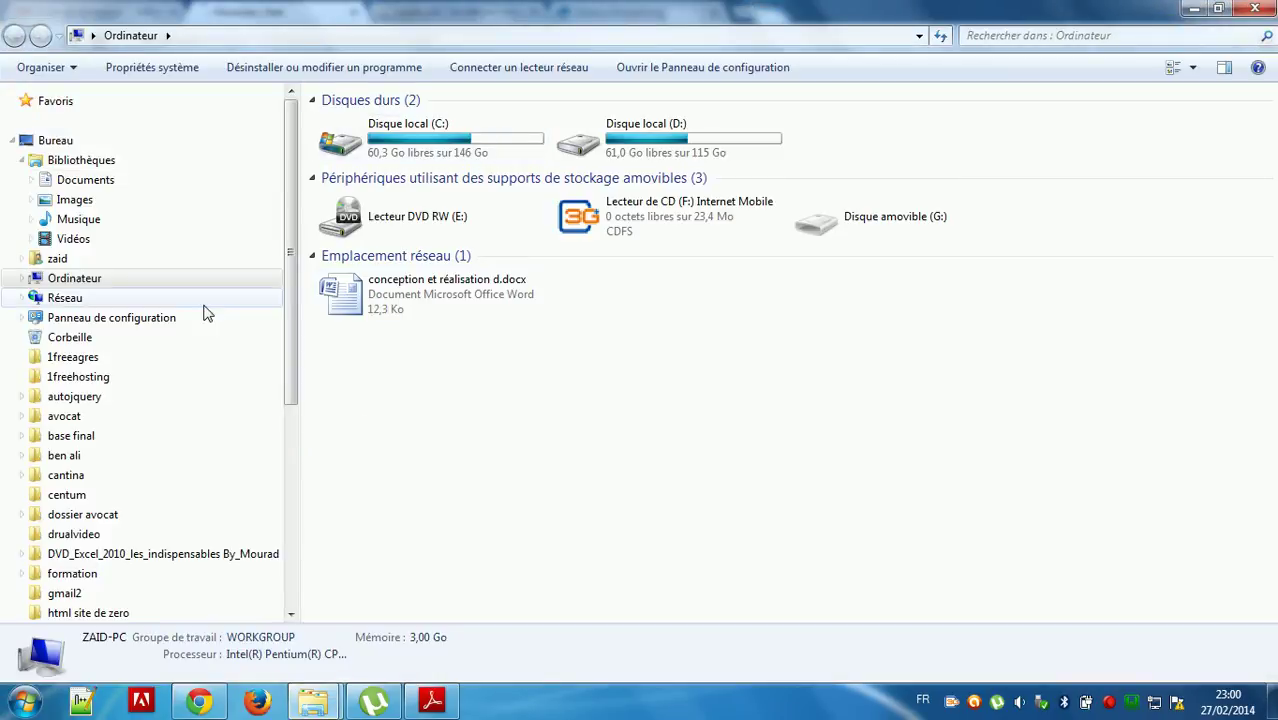
{"action": "mouse_move", "coordinate": [288, 248]}
{"action": "left_mouse_down"}
{"action": "mouse_move", "coordinate": [286, 540]}
{"action": "mouse_move", "coordinate": [287, 233]}
{"action": "left_mouse_up"}
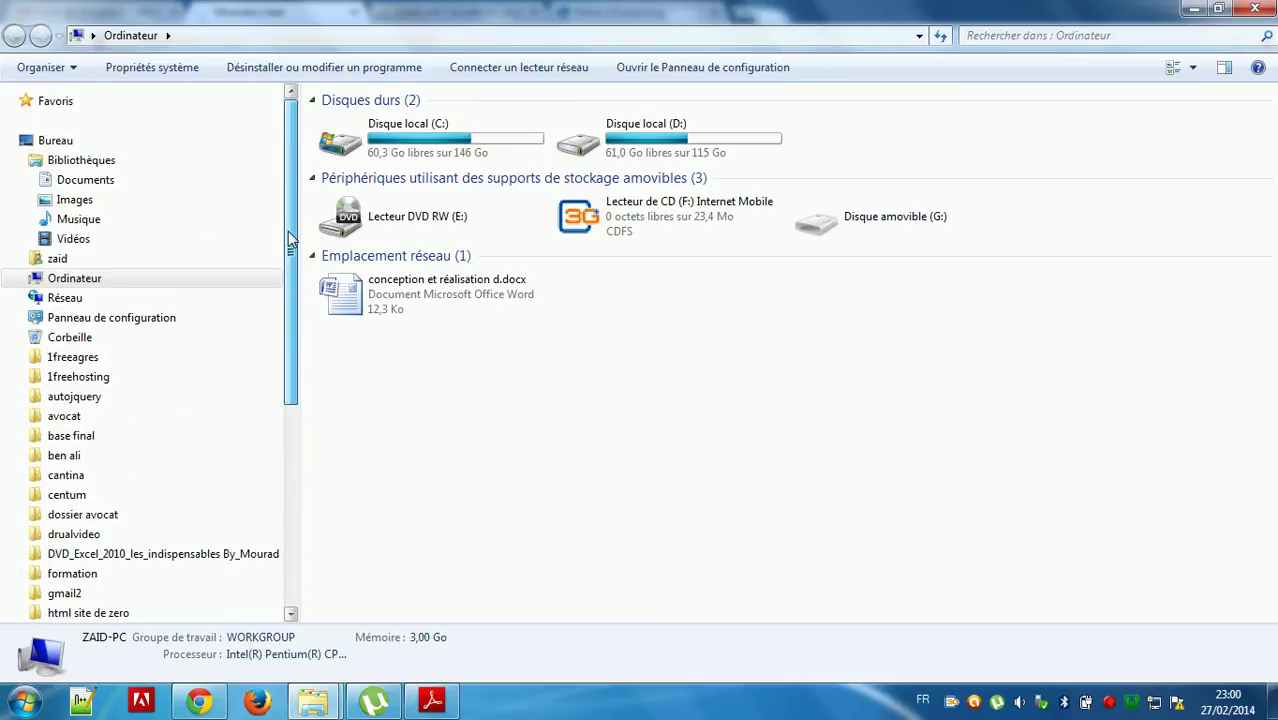
{"action": "left_click", "coordinate": [97, 262]}
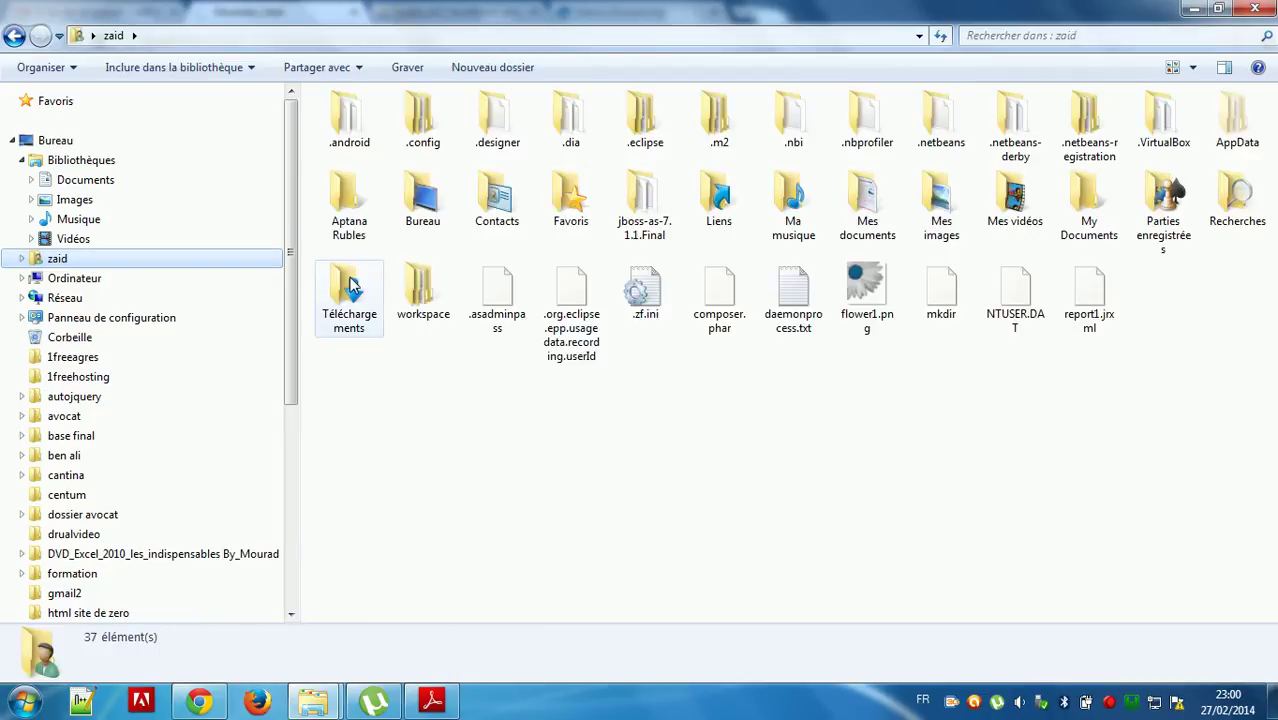
{"action": "left_click", "coordinate": [368, 272]}
{"action": "double_click", "coordinate": [357, 280]}
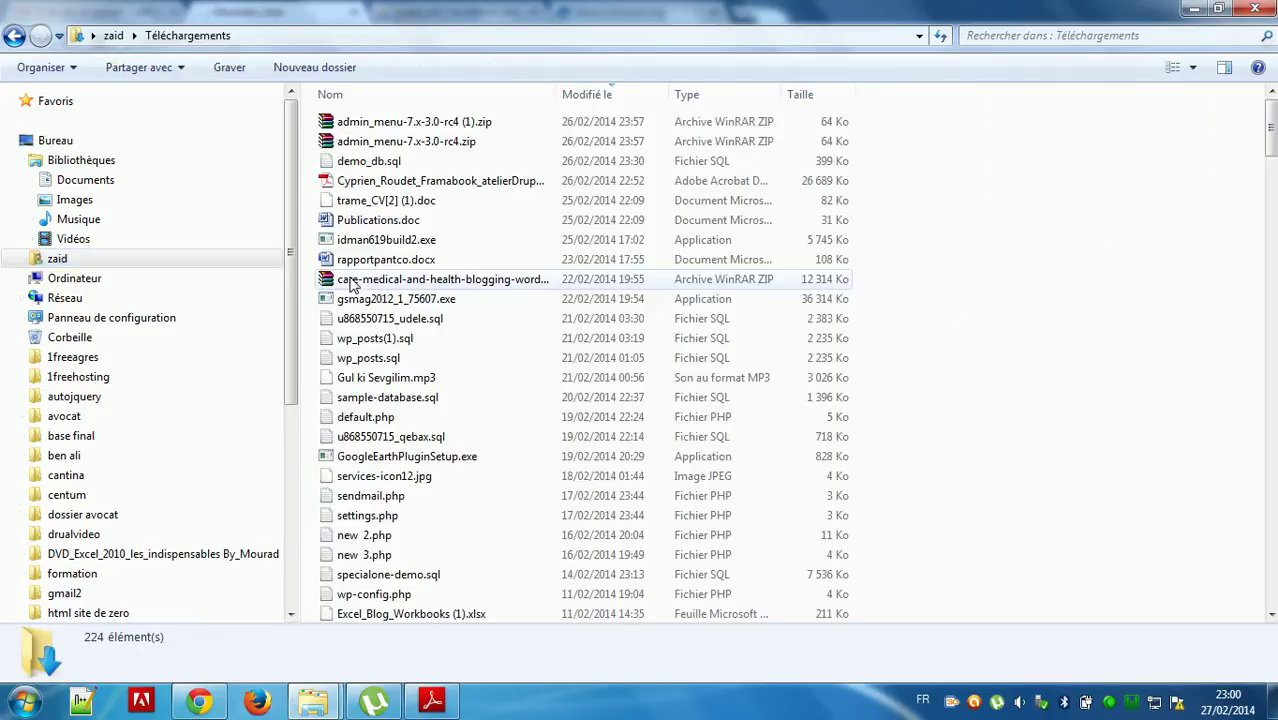
- Look through the Téléchargements folder for the Views archive and open its Compressed subfolder
{"action": "left_click", "coordinate": [431, 161]}
{"action": "key", "text": "v"}
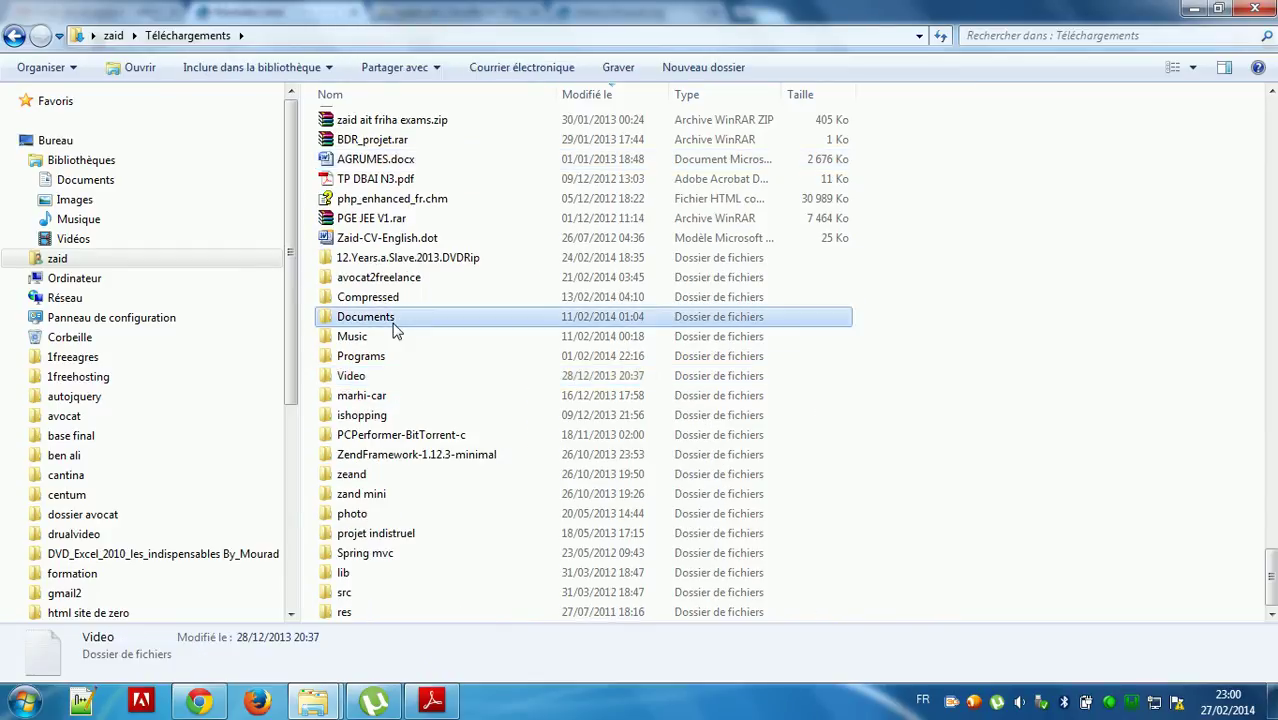
{"action": "key", "text": "Home"}
{"action": "key", "text": "c"}
{"action": "key", "text": "c"}
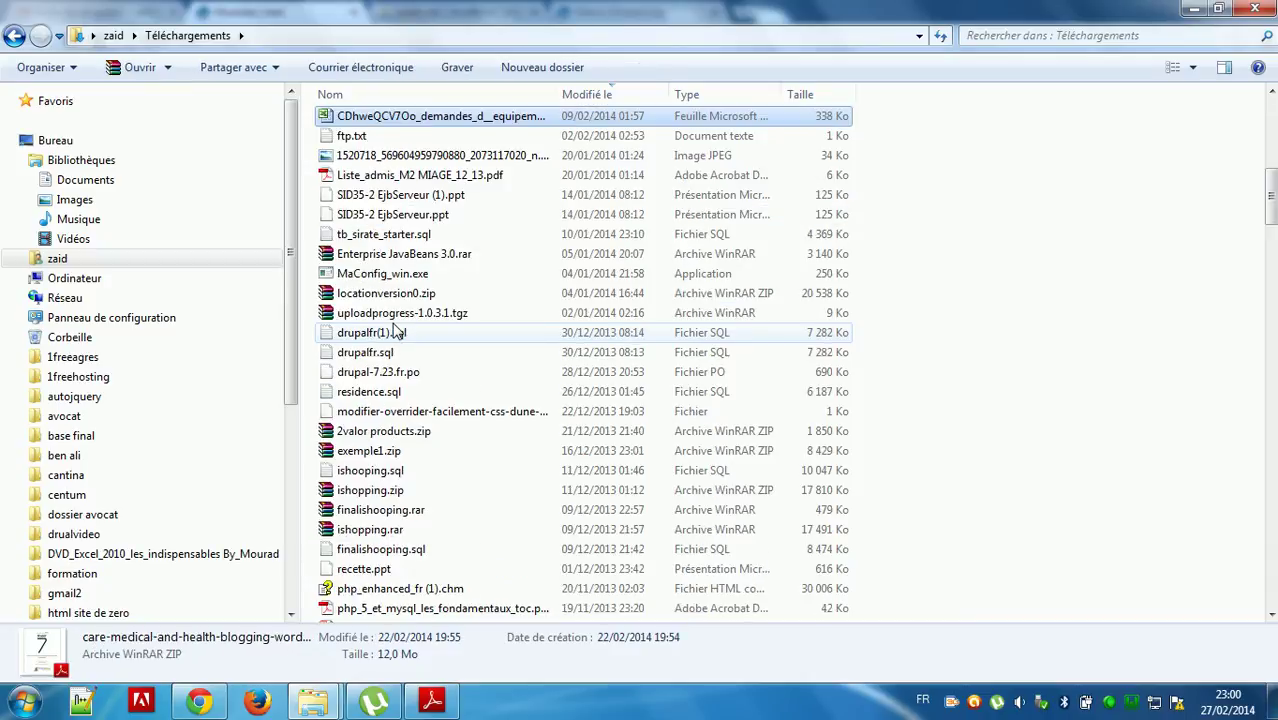
{"action": "key", "text": "c"}
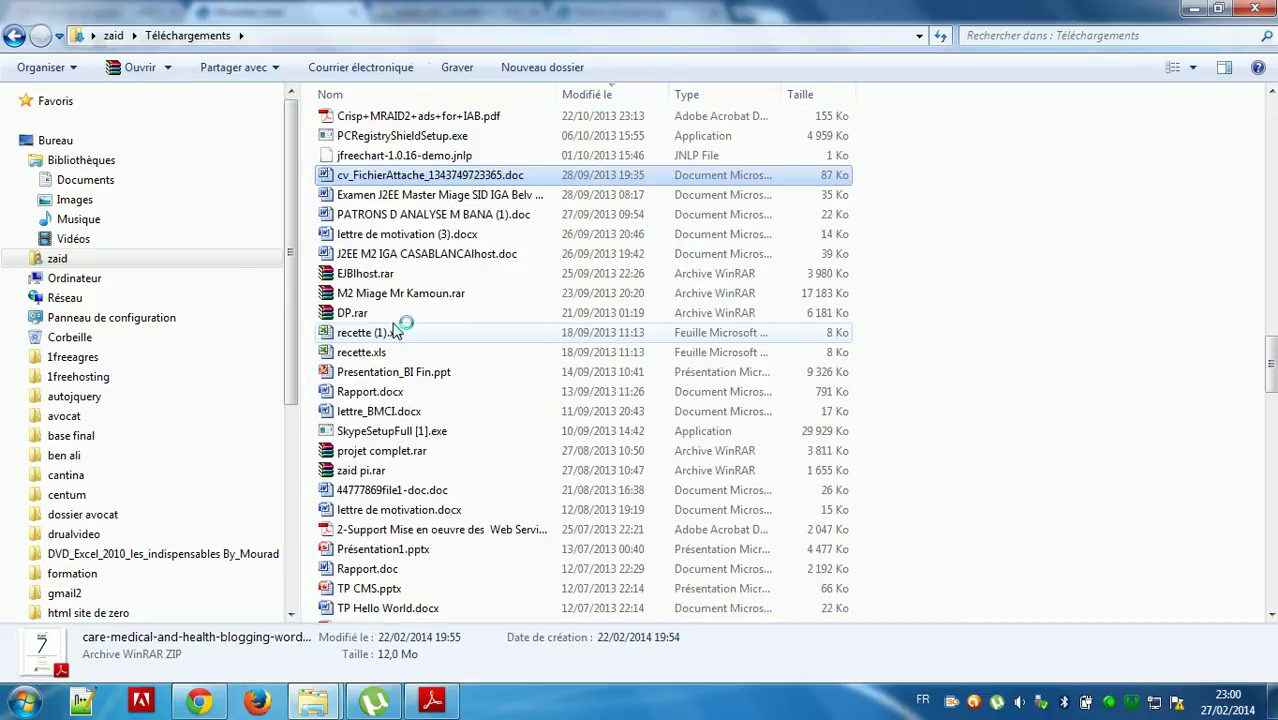
{"action": "key", "text": "c"}
{"action": "key", "text": "c"}
{"action": "key", "text": "c"}
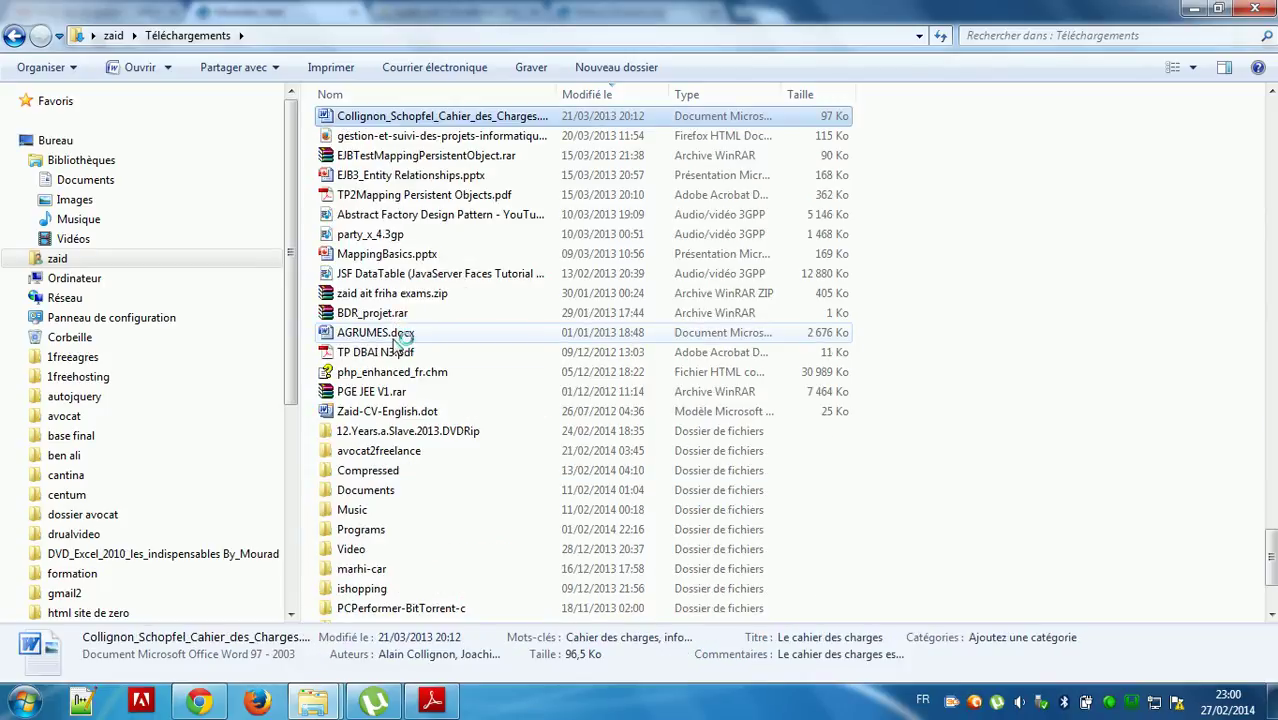
{"action": "double_click", "coordinate": [400, 472]}
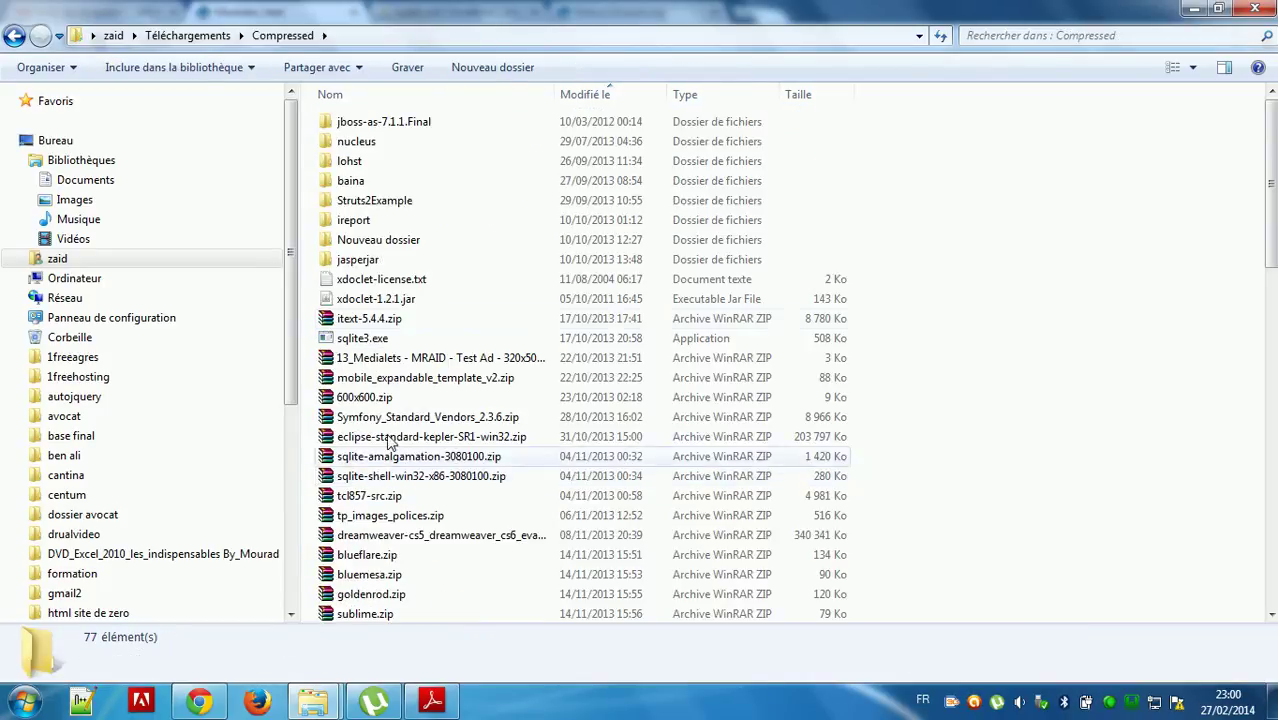
- Locate views-7.x-3.7.zip in the Compressed folder and copy the folder's path
{"action": "left_click", "coordinate": [413, 318]}
{"action": "key", "text": "v"}
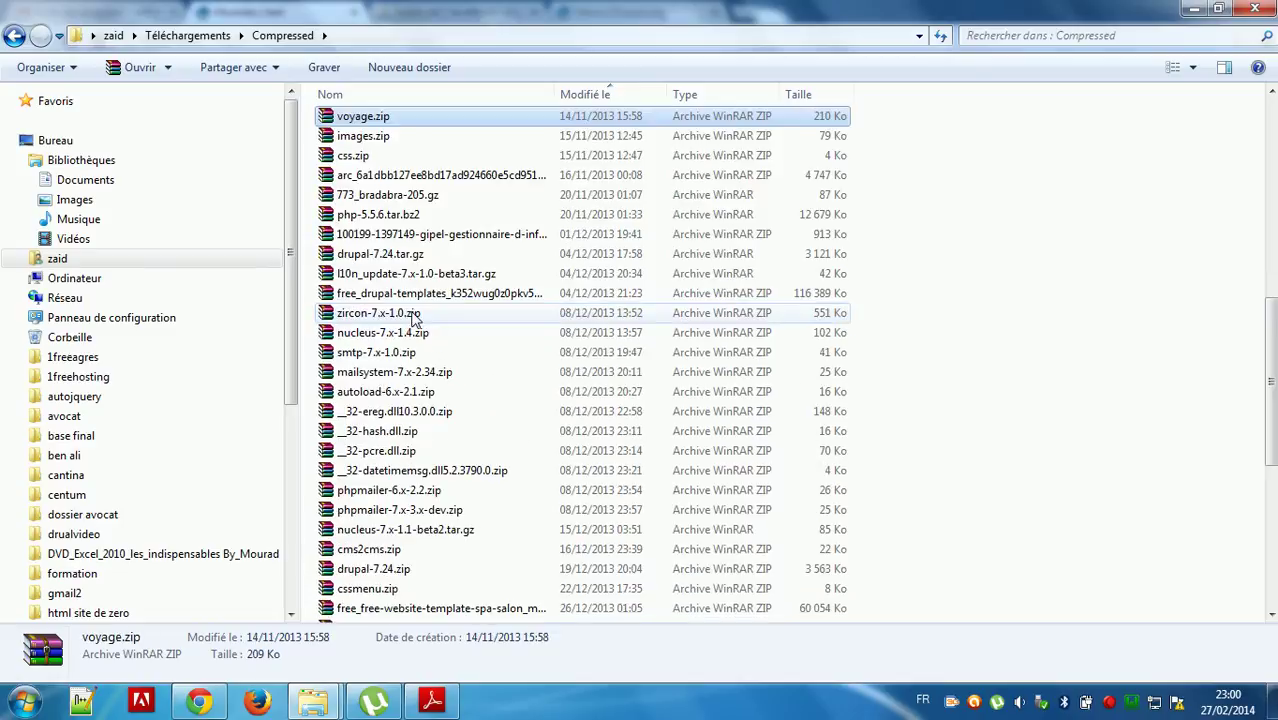
{"action": "key", "text": "v"}
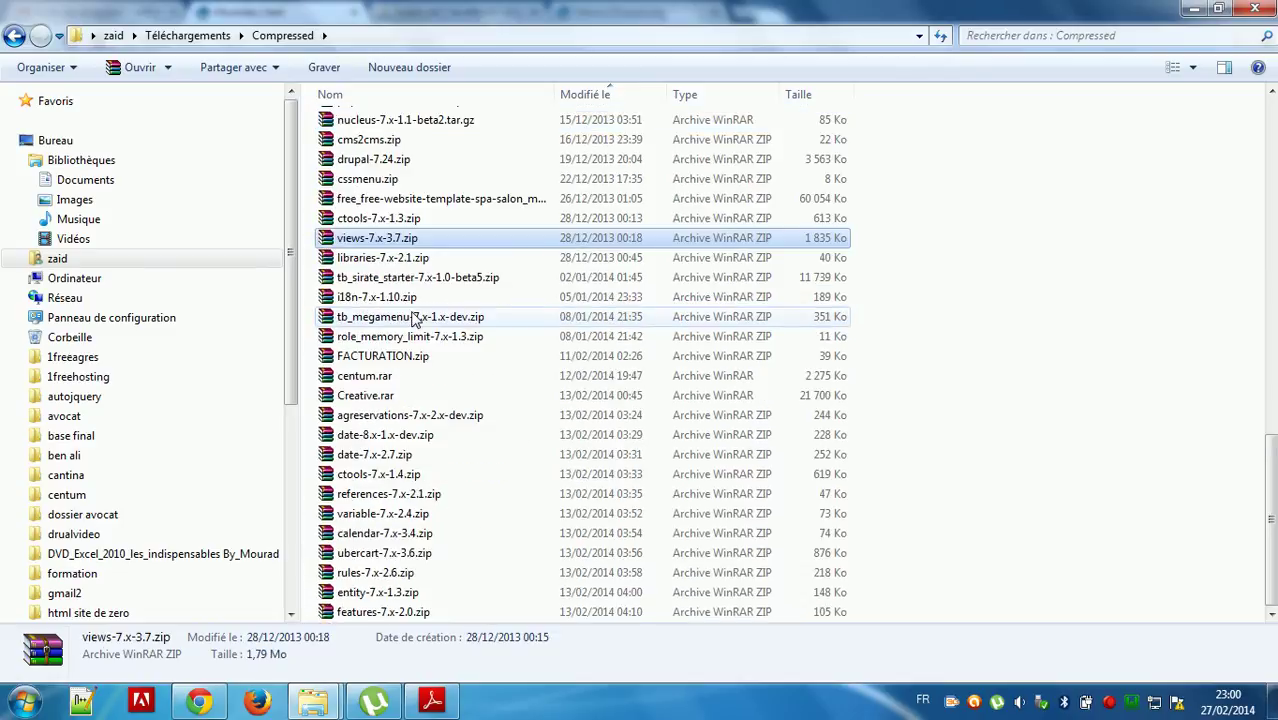
{"action": "double_click", "coordinate": [372, 244]}
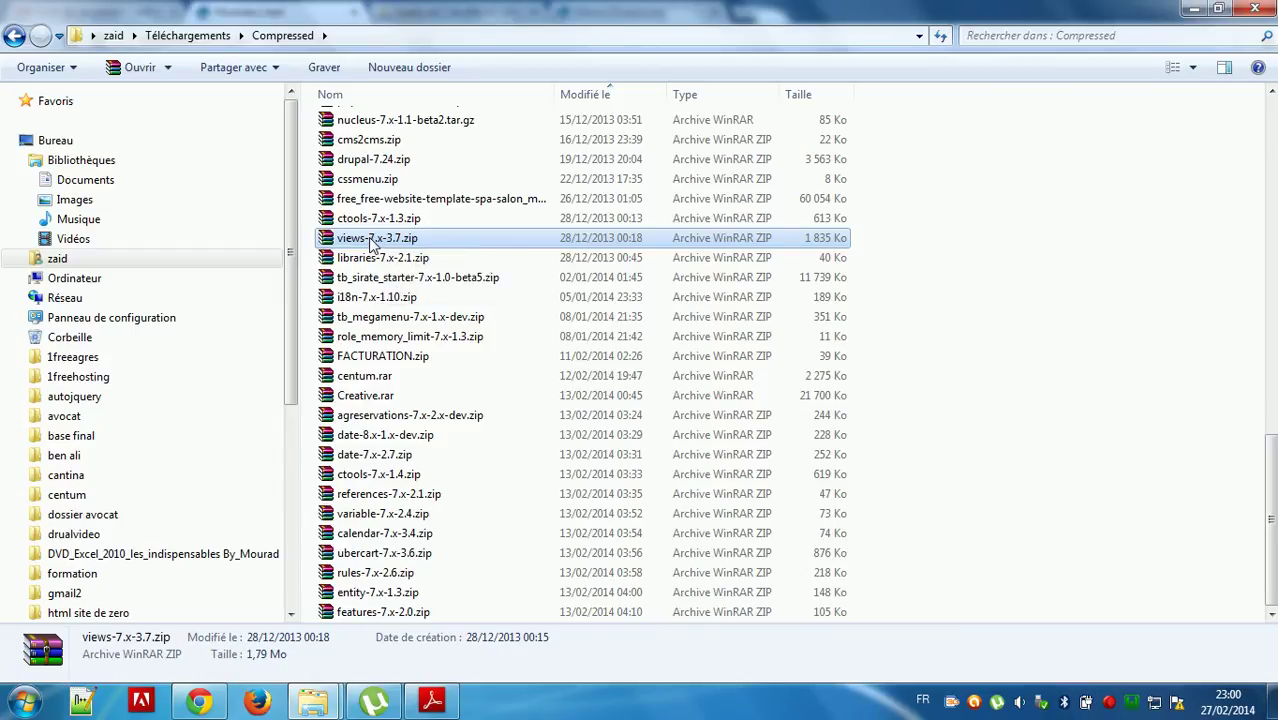
{"action": "left_click", "coordinate": [381, 41]}
{"action": "key", "text": "ctrl+c"}
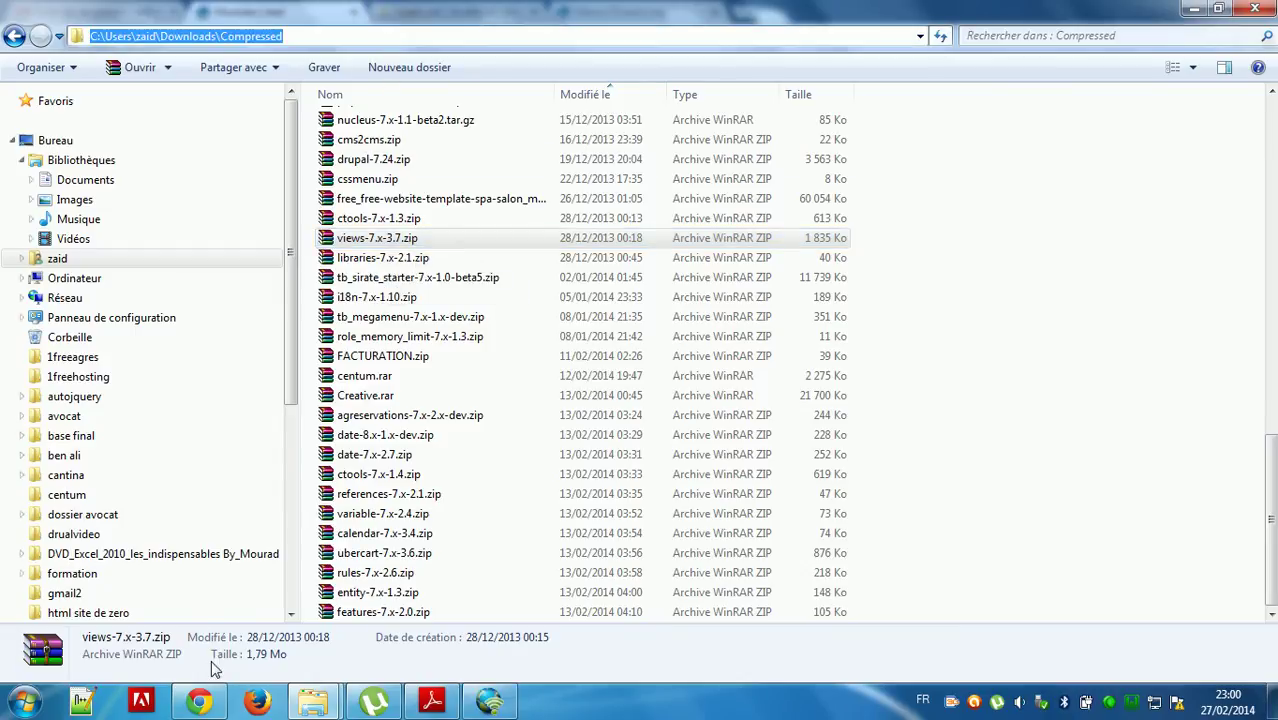
- Switch to Chrome and install the Views module by uploading views-7.x-3.7.zip from the copied folder path
{"action": "left_click", "coordinate": [205, 703]}
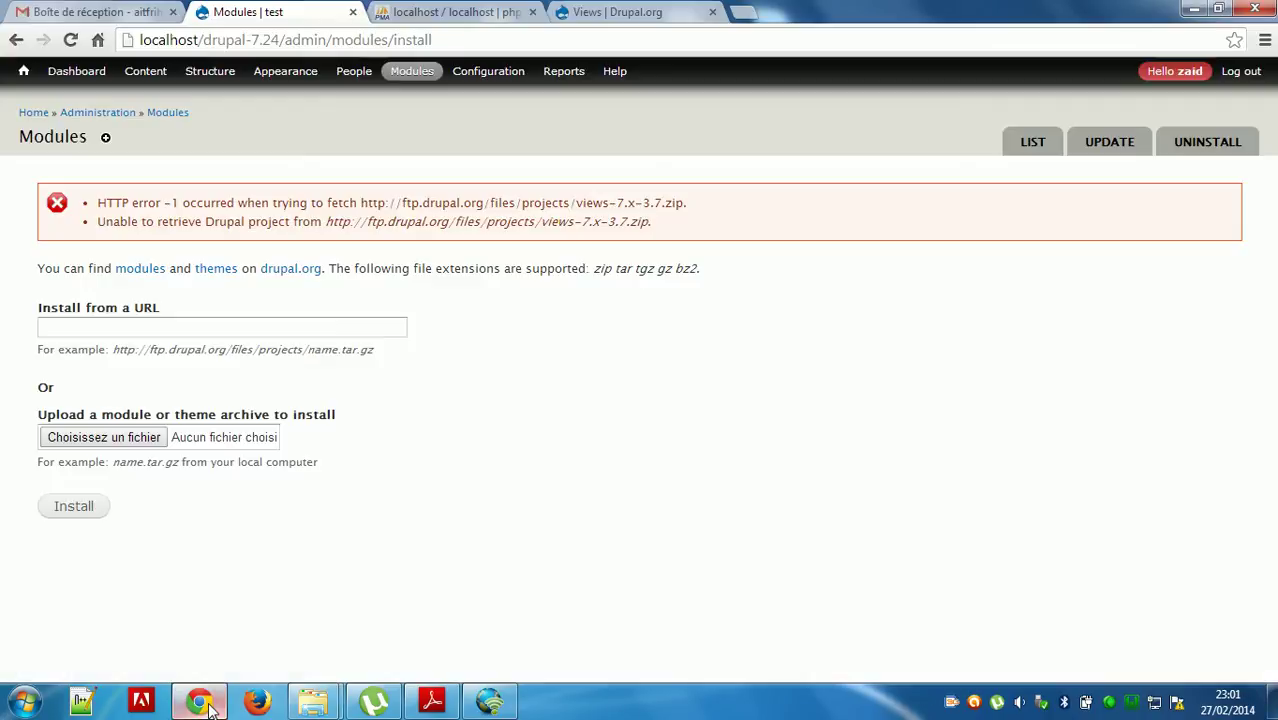
{"action": "left_click", "coordinate": [150, 438]}
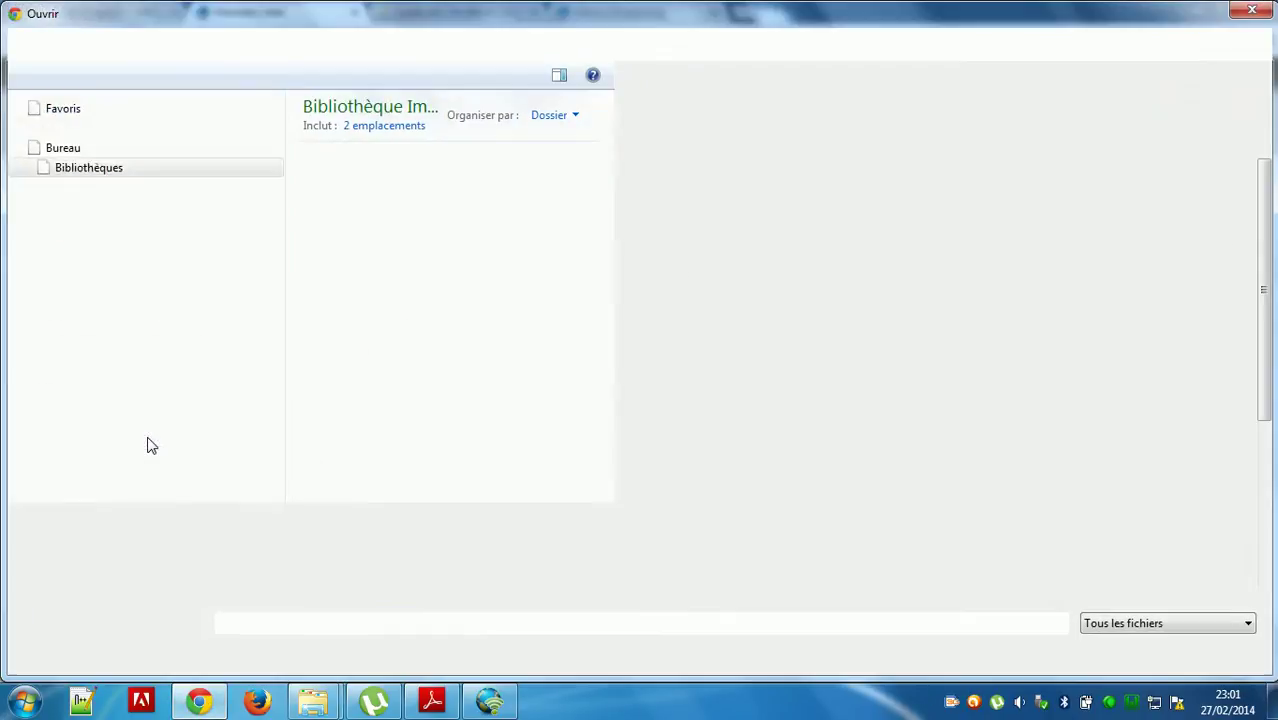
{"action": "left_click", "coordinate": [371, 43]}
{"action": "key", "text": "ctrl+v"}
{"action": "key", "text": "Return"}
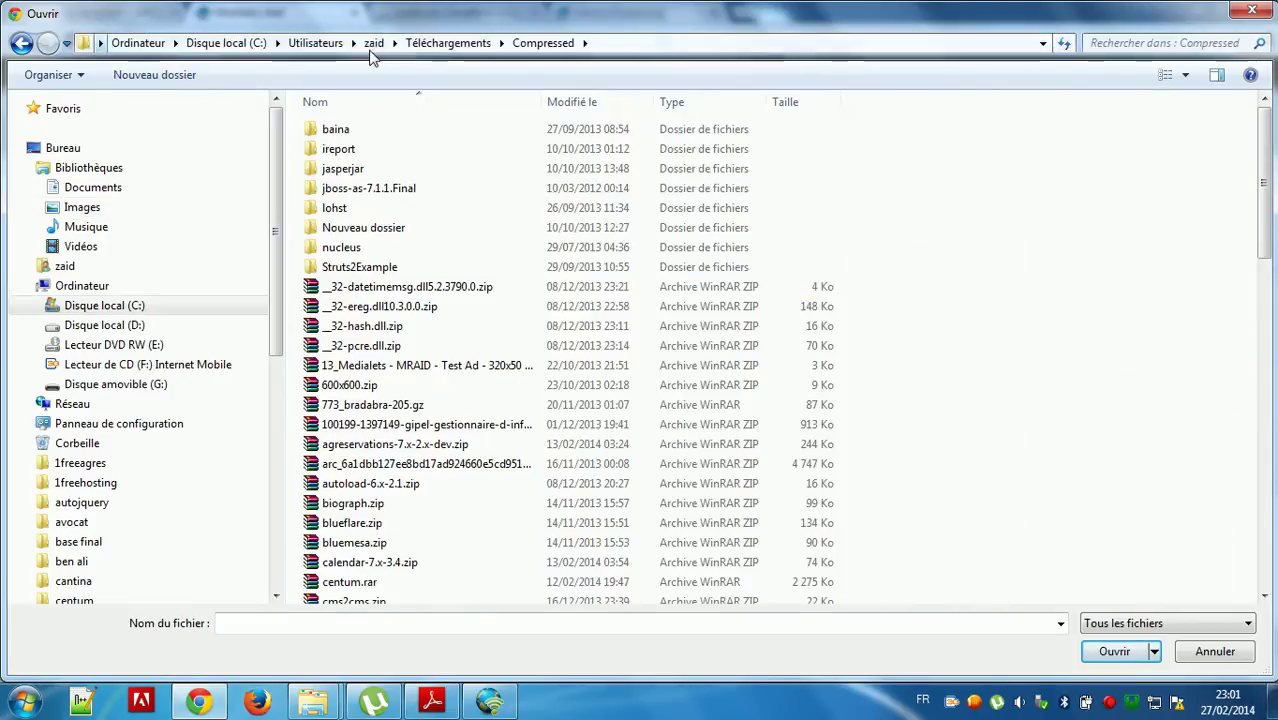
{"action": "left_click", "coordinate": [380, 232]}
{"action": "type", "text": "views-7.x-3.7.zip"}
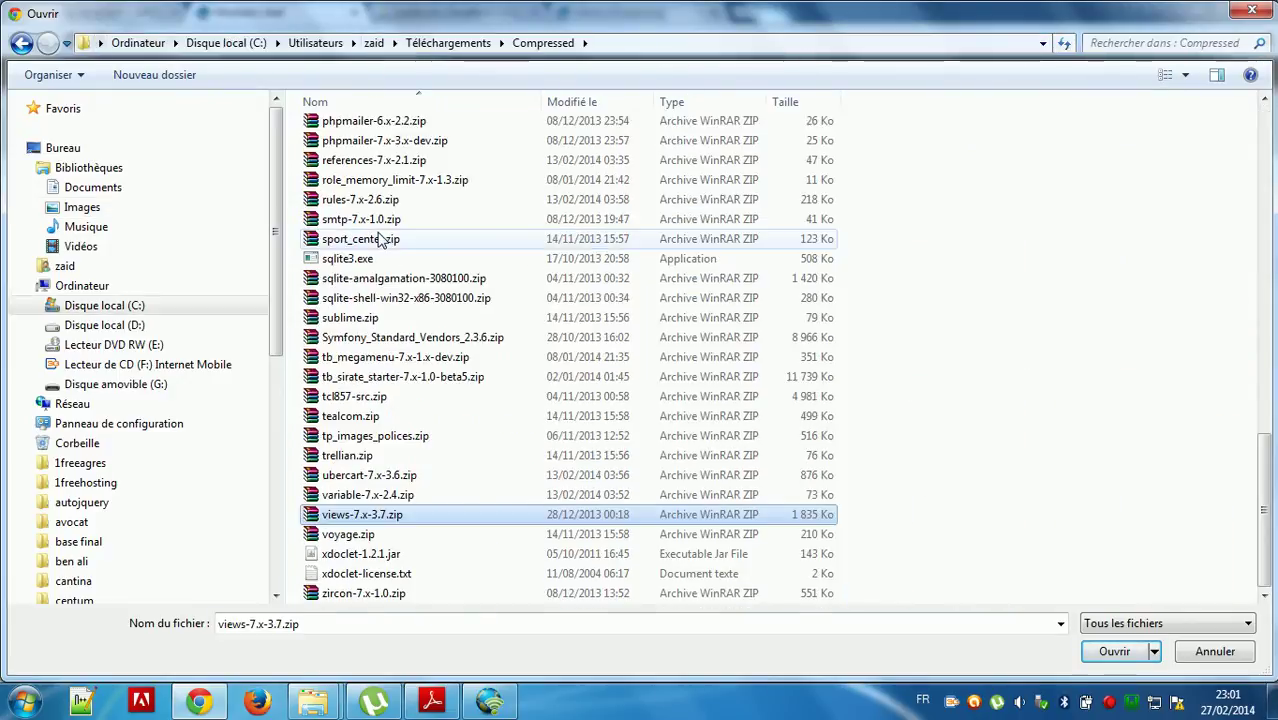
{"action": "double_click", "coordinate": [358, 516]}
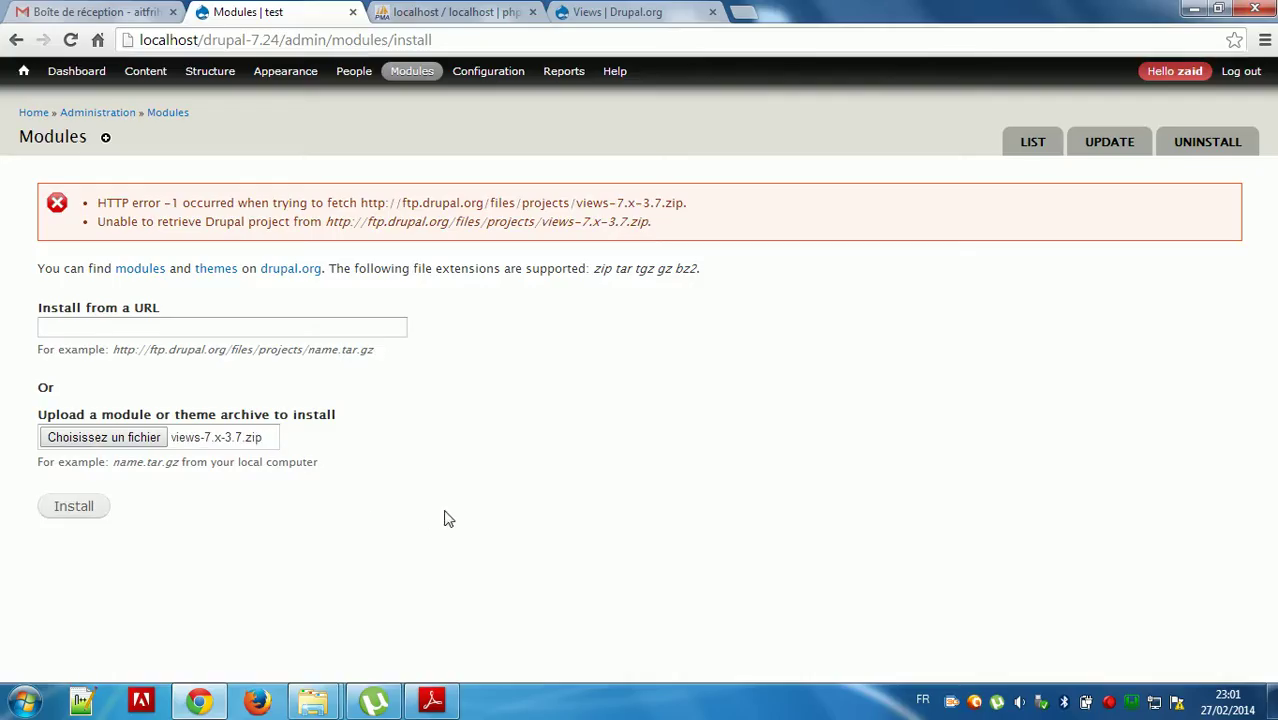
{"action": "left_click", "coordinate": [91, 507]}
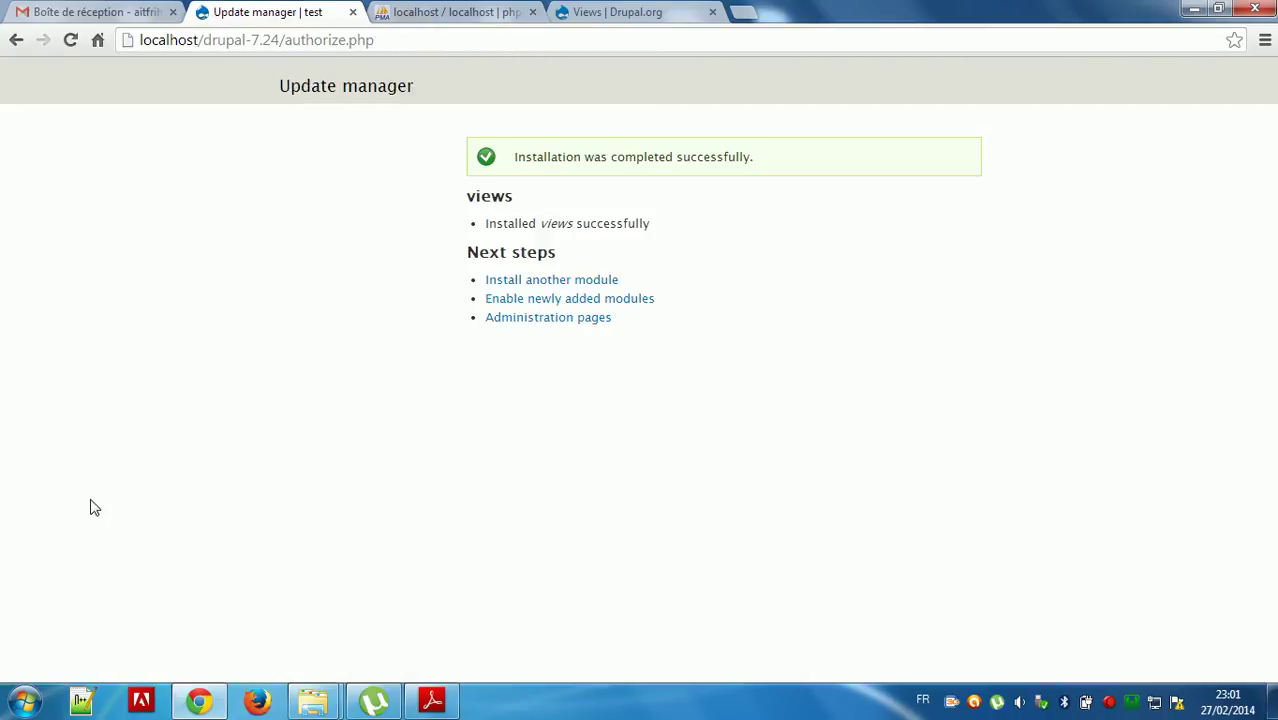
- Check the modules Agreservations requires in the site's module list and install Ctools from the local archive ctools-7.x-1.4.zip
{"action": "left_click", "coordinate": [538, 304]}
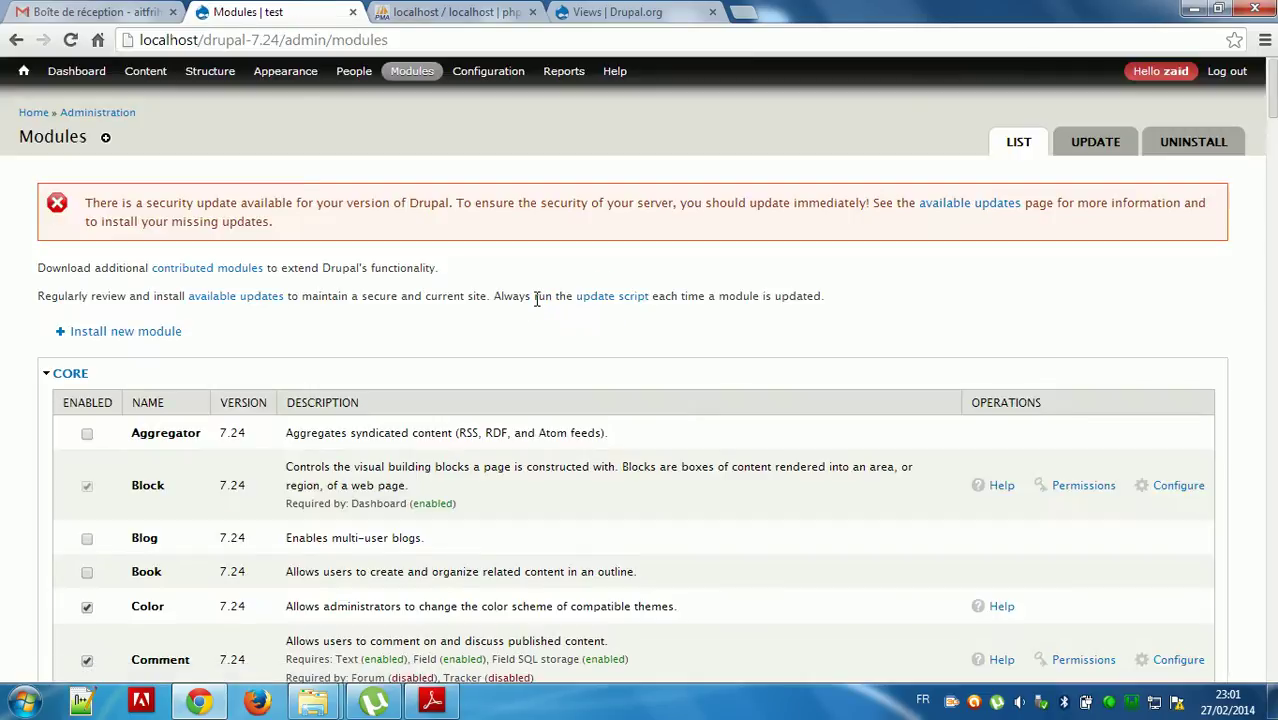
{"action": "scroll", "coordinate": [638, 380], "scroll_direction": "down", "scroll_amount": 20}
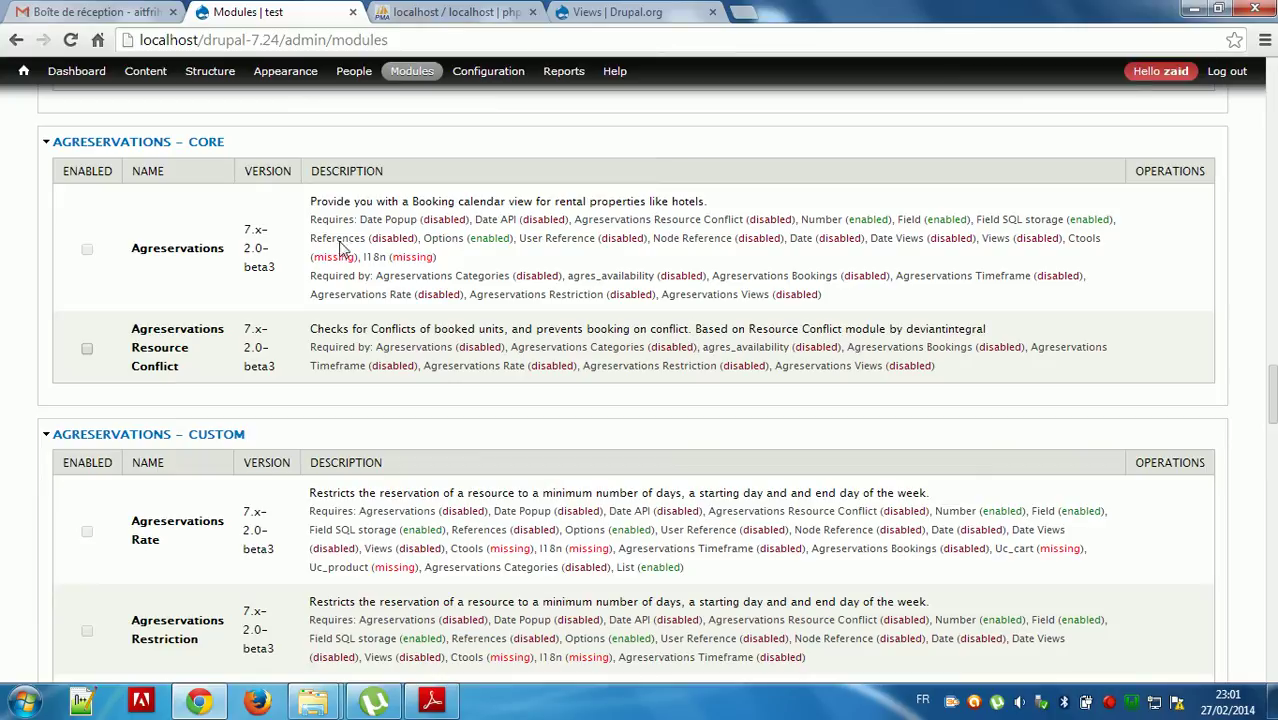
{"action": "left_click_drag", "start_coordinate": [386, 257], "coordinate": [365, 260]}
{"action": "left_click_drag", "start_coordinate": [1272, 386], "coordinate": [1272, 103]}
{"action": "left_click", "coordinate": [92, 184]}
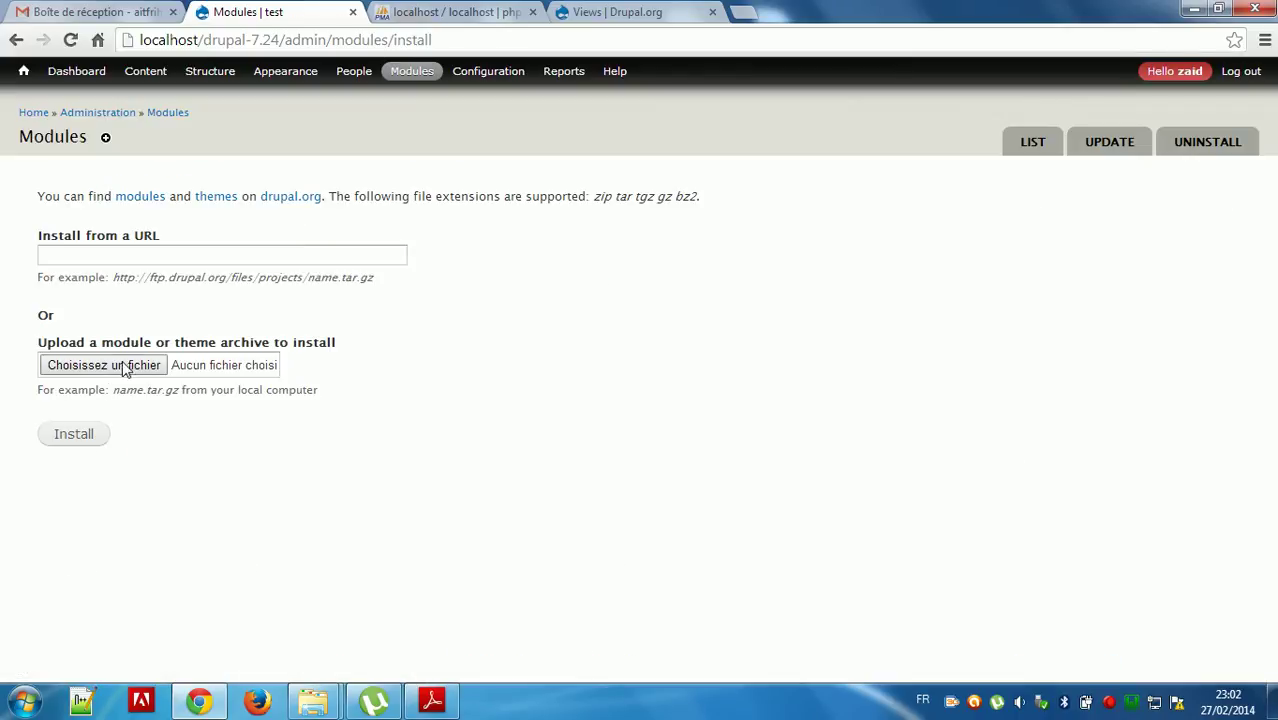
{"action": "left_click", "coordinate": [126, 369]}
{"action": "key", "text": "c"}
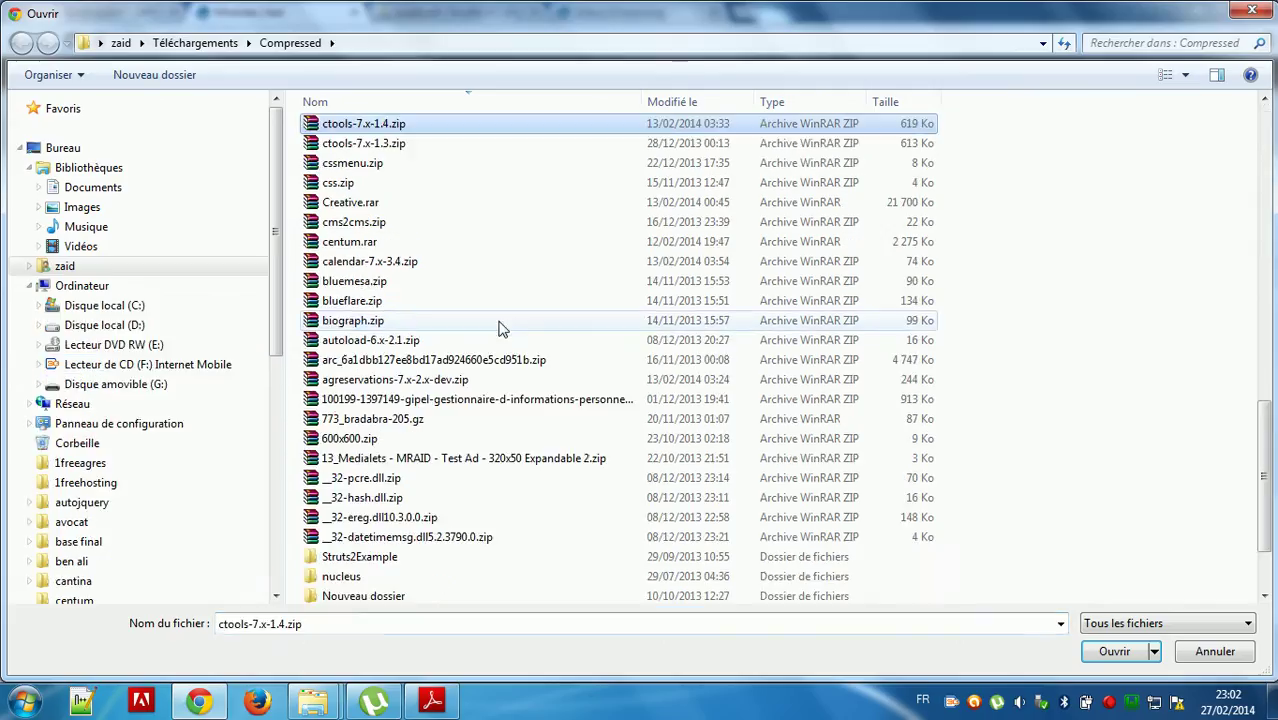
{"action": "double_click", "coordinate": [398, 125]}
{"action": "left_click", "coordinate": [87, 436]}
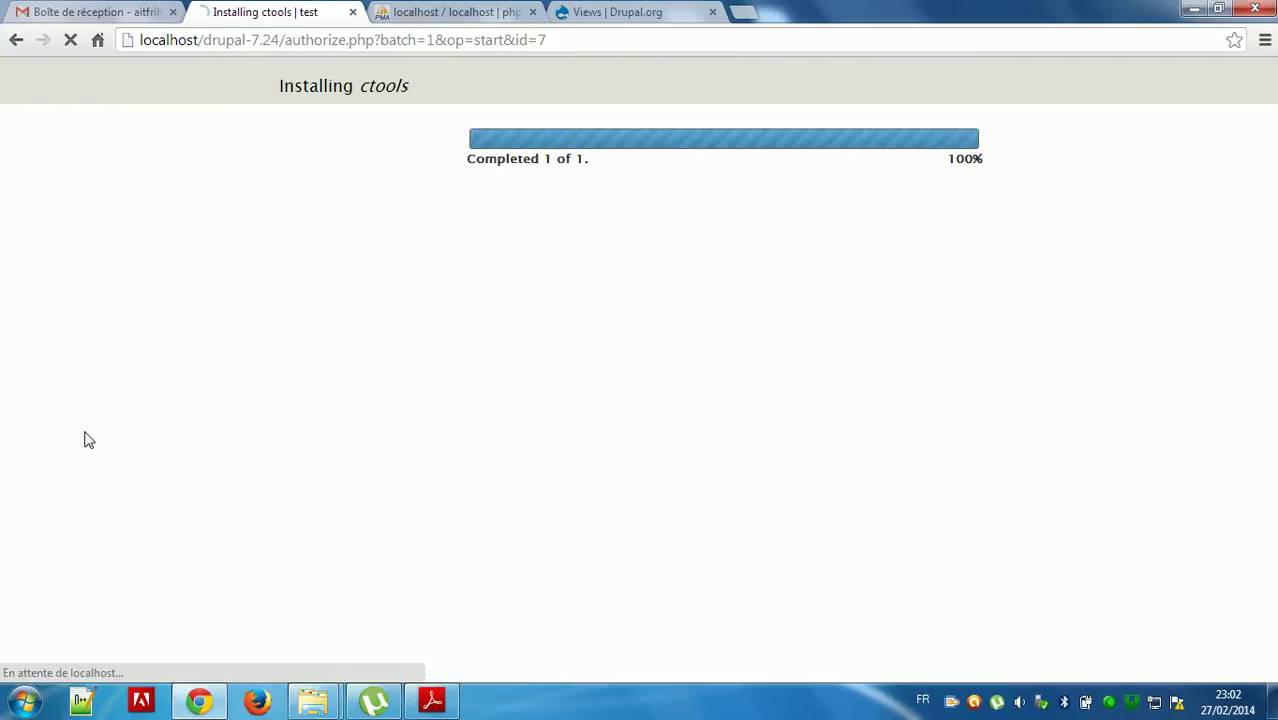
- Return to the module list and install the internationalization module from the local archive i18n-7.x-1.10.zip
{"action": "left_click", "coordinate": [557, 300]}
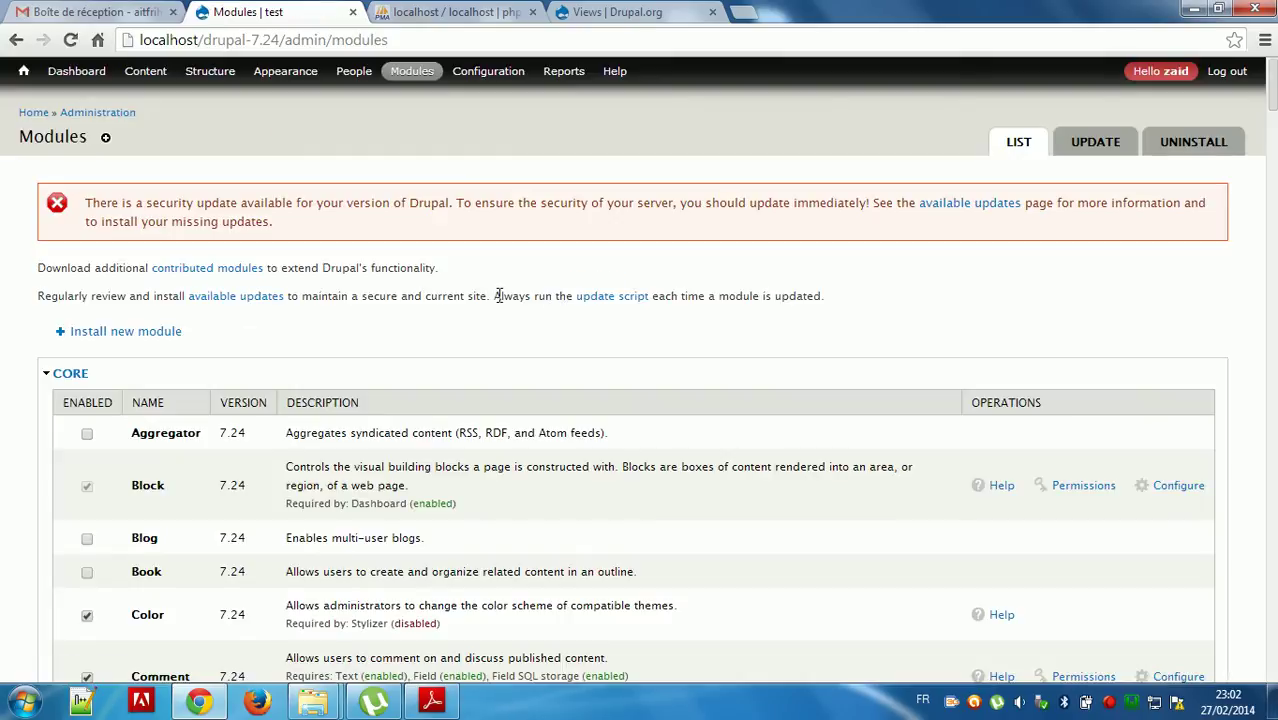
{"action": "left_click", "coordinate": [150, 341]}
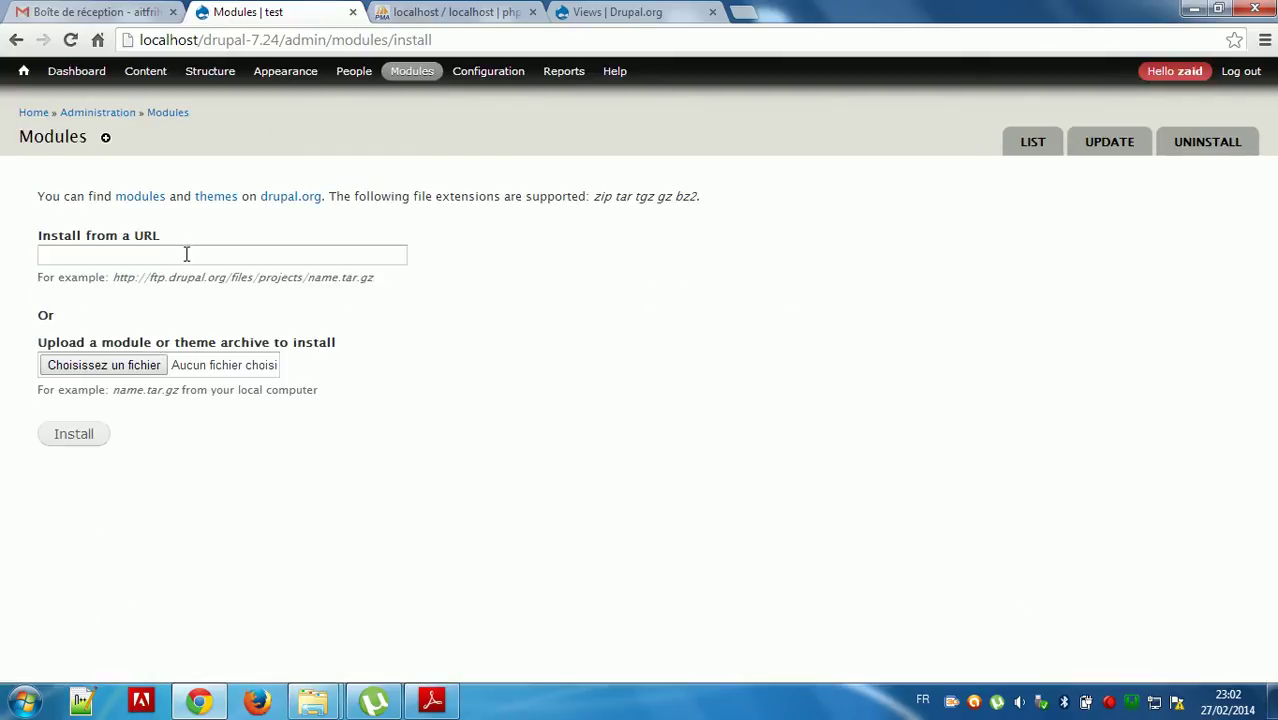
{"action": "left_click", "coordinate": [154, 363]}
{"action": "left_click", "coordinate": [345, 248]}
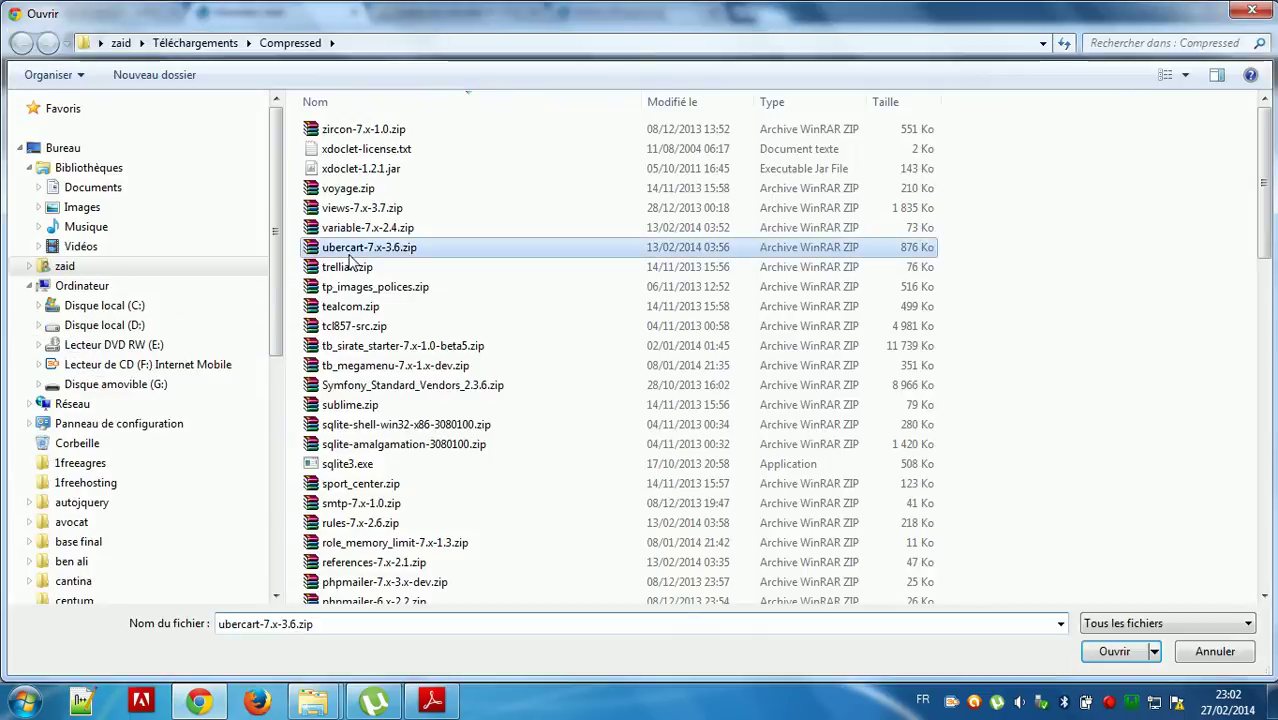
{"action": "key", "text": "1"}
{"action": "key", "text": "1"}
{"action": "key", "text": "1"}
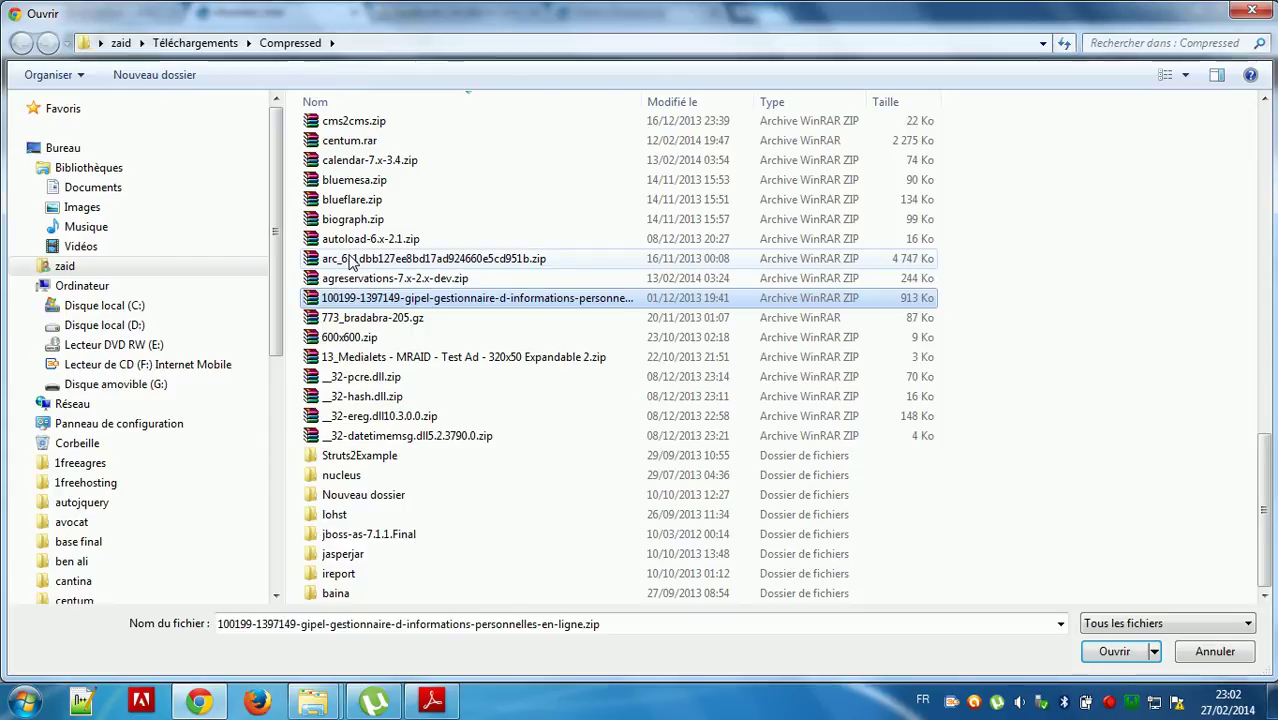
{"action": "key", "text": "i"}
{"action": "key", "text": "i"}
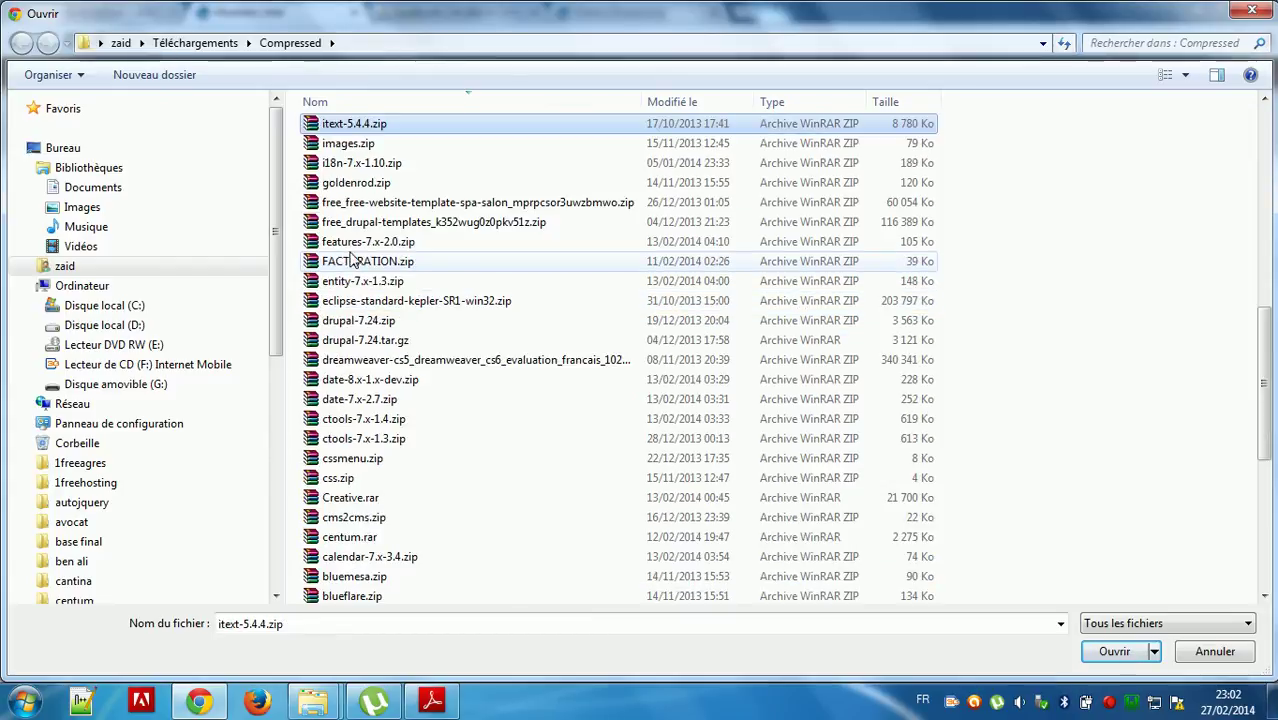
{"action": "double_click", "coordinate": [365, 163]}
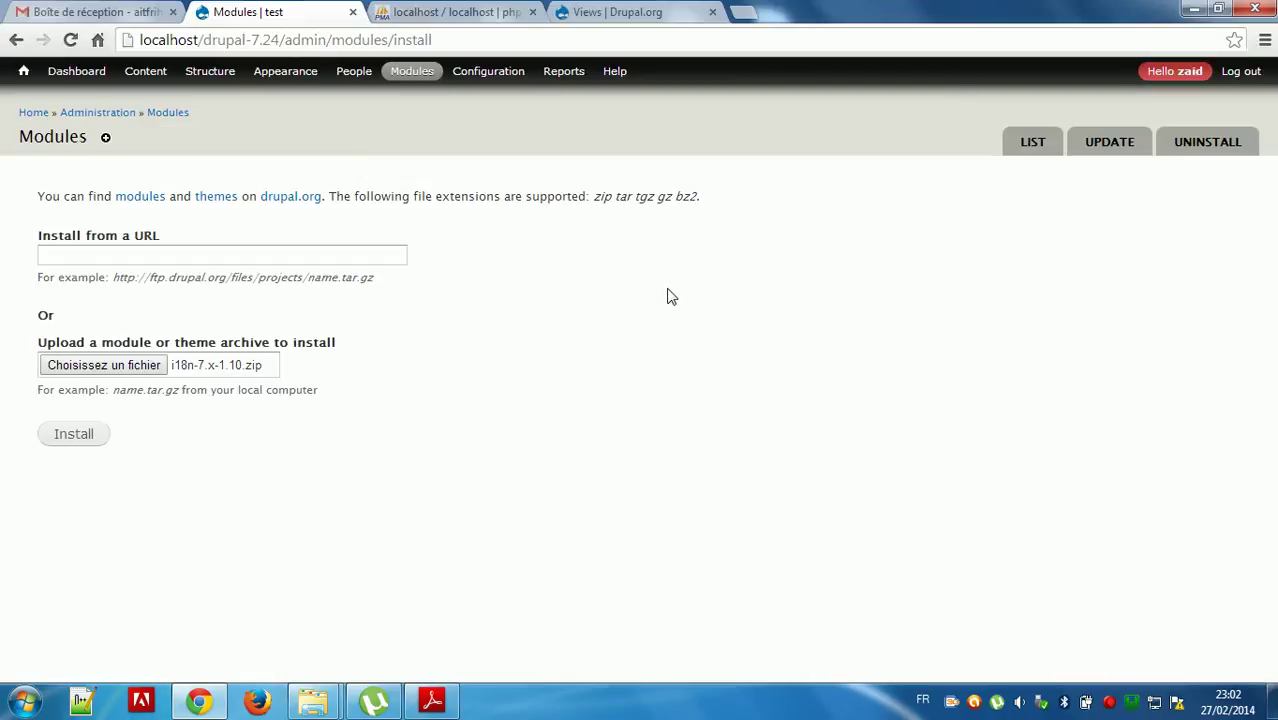
{"action": "left_click", "coordinate": [85, 434]}
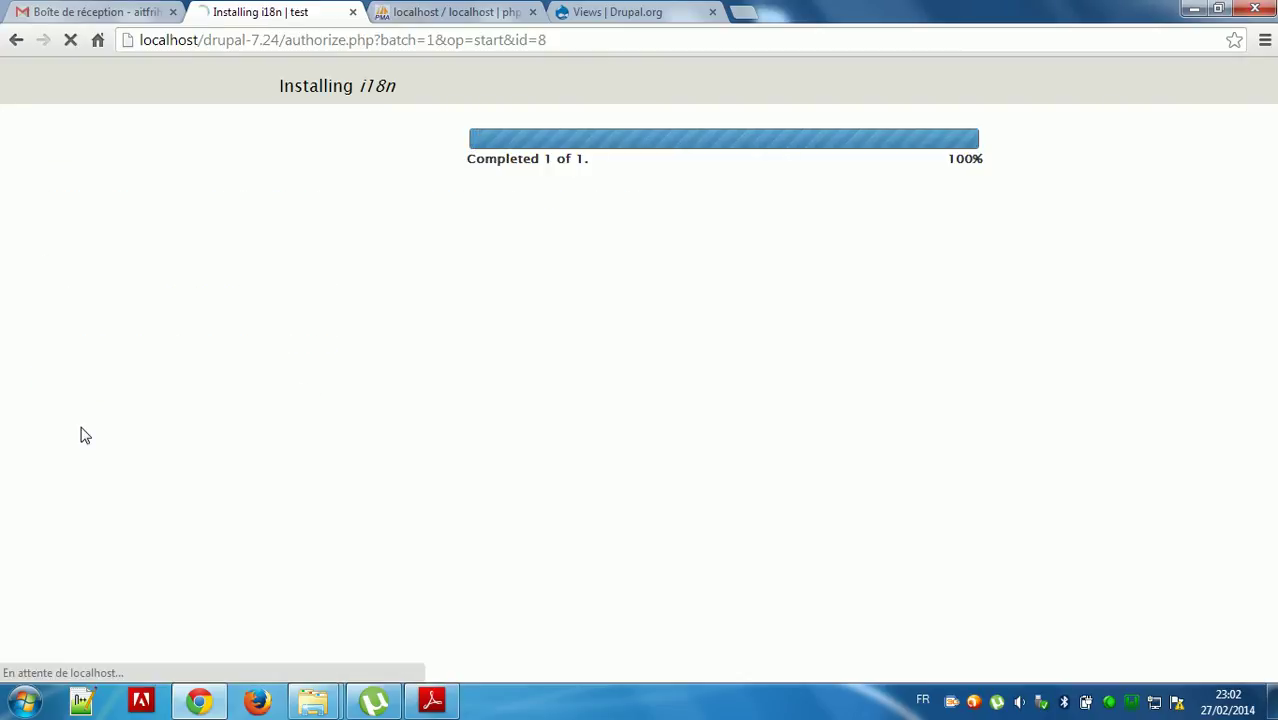
- Open the module list again and examine the requirements of Agreservations, selecting the name Variable among them
{"action": "left_click", "coordinate": [577, 300]}
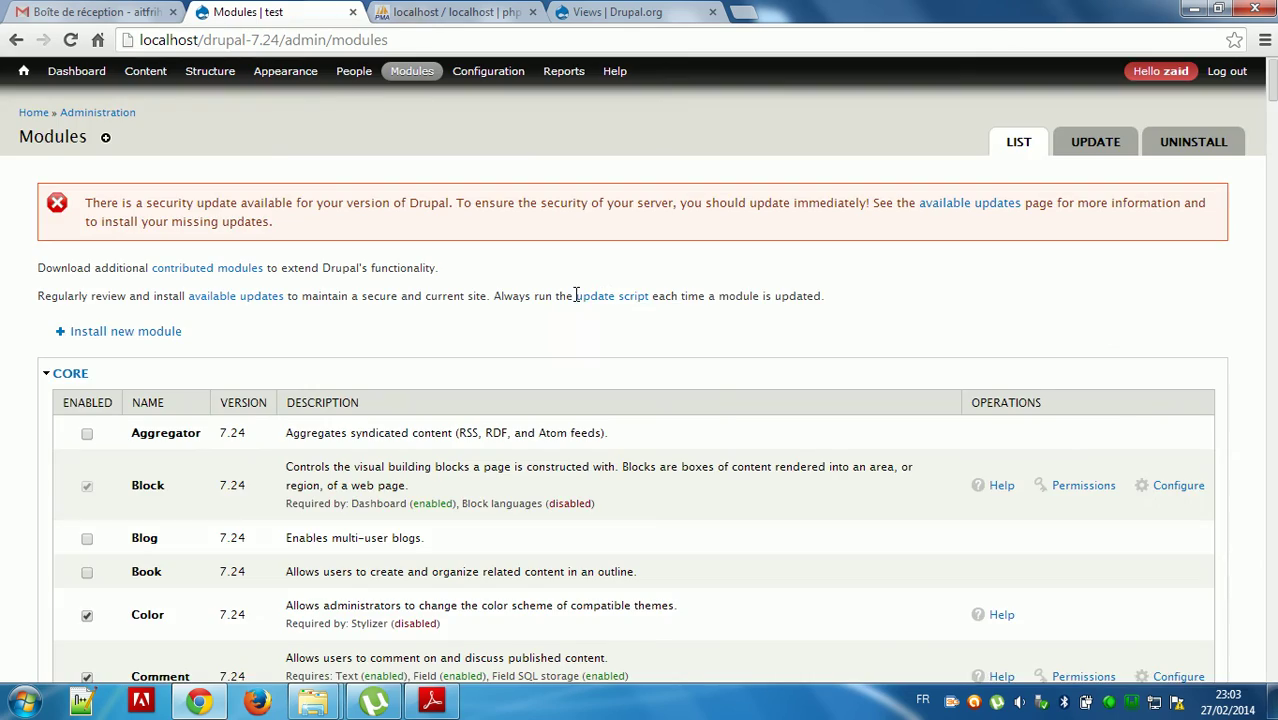
{"action": "left_click_drag", "start_coordinate": [1272, 82], "coordinate": [1274, 333]}
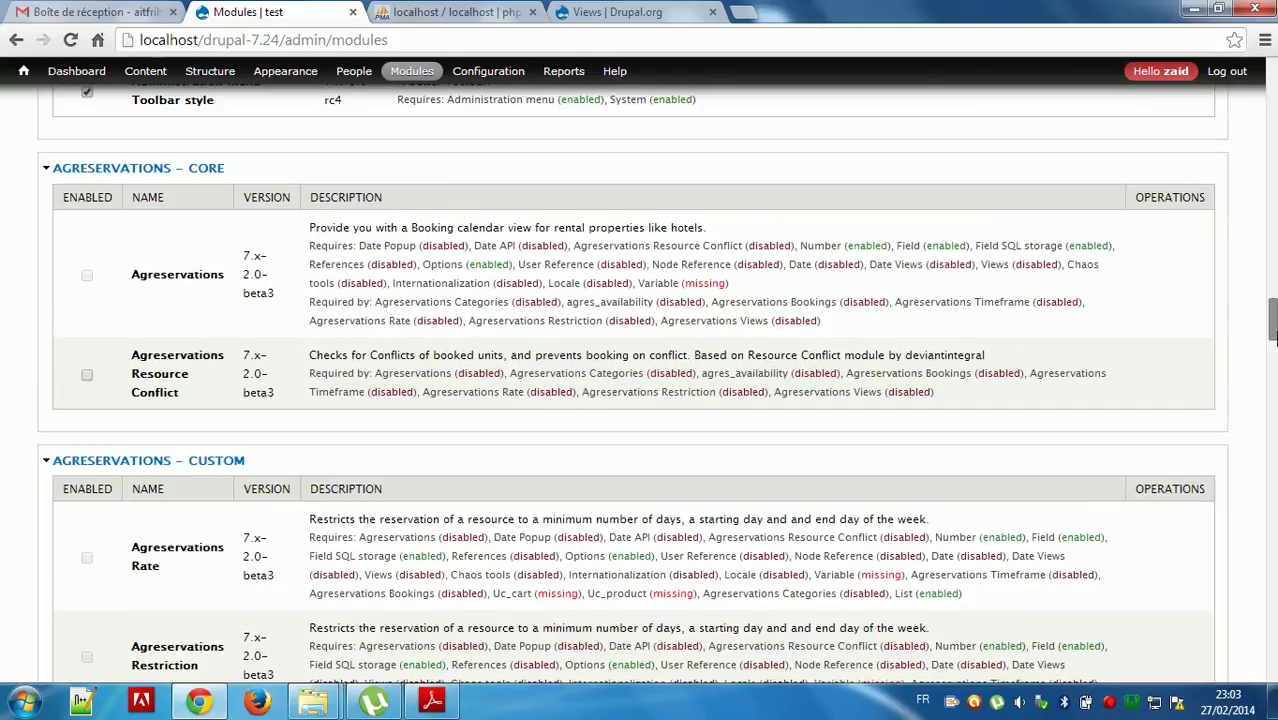
{"action": "double_click", "coordinate": [661, 284]}
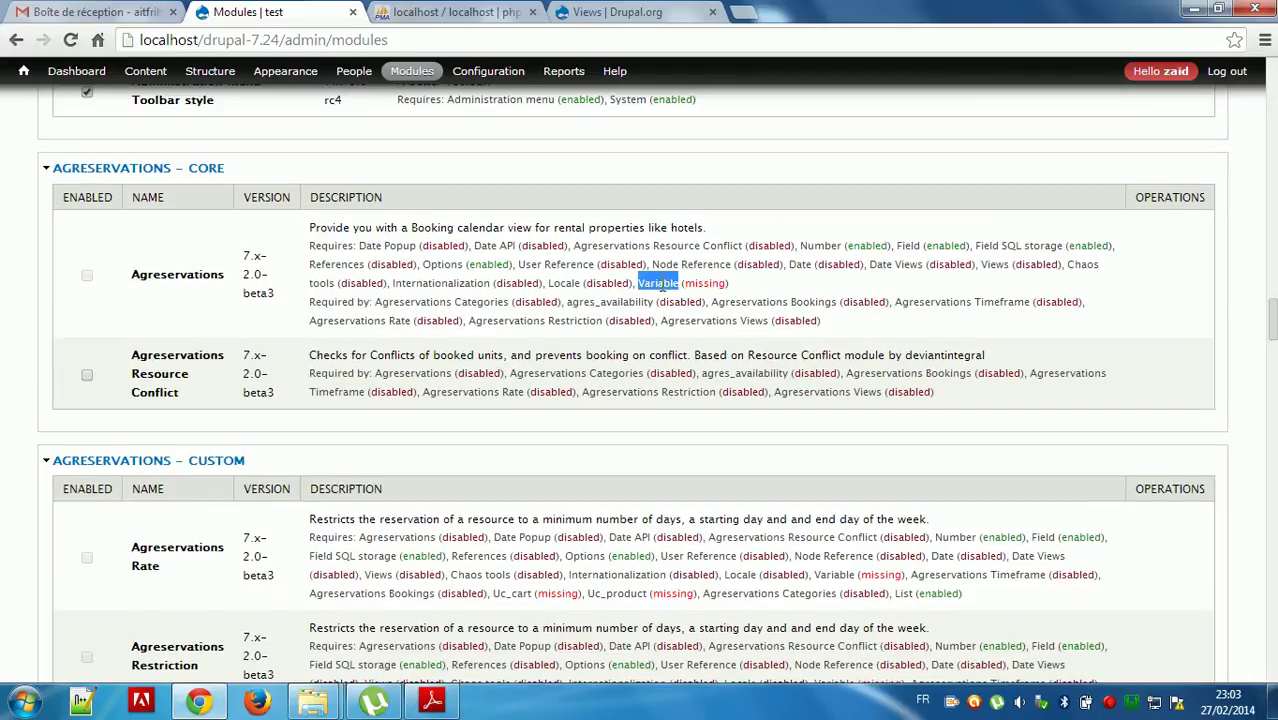
- Install the Variable module by uploading the local archive variable-7.x-2.4.zip
{"action": "left_click_drag", "start_coordinate": [1272, 318], "coordinate": [1272, 88]}
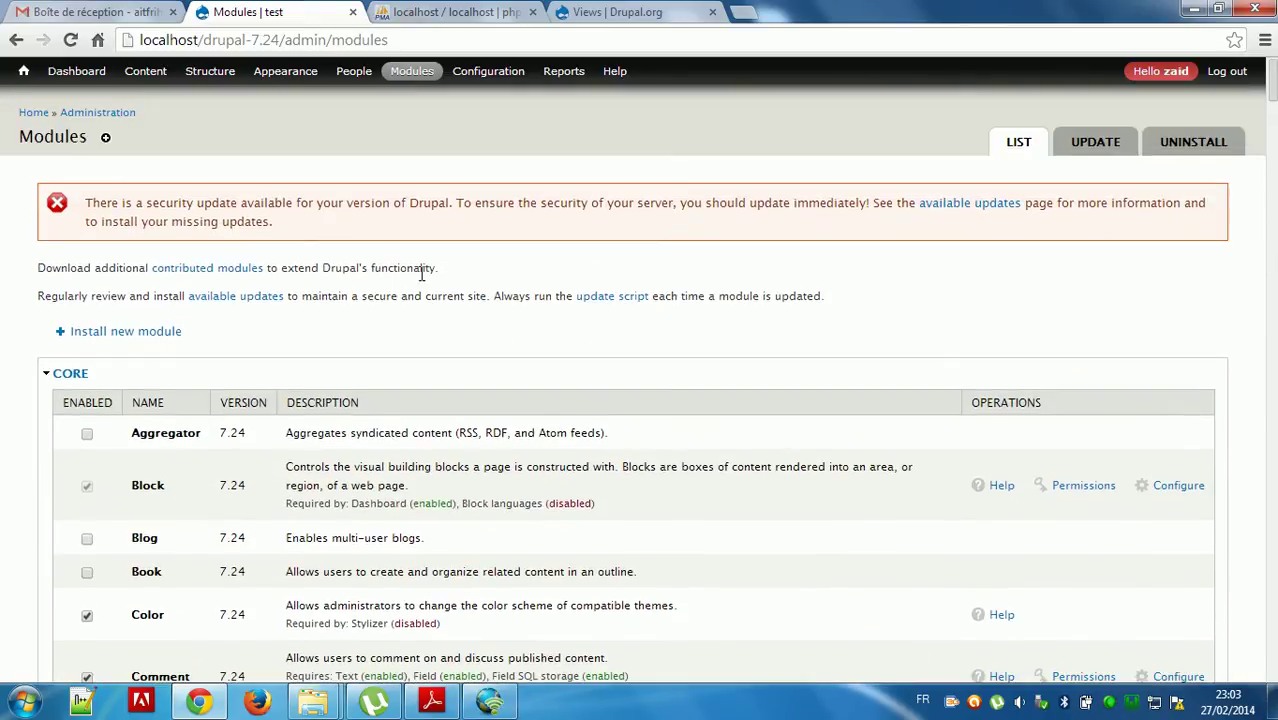
{"action": "left_click", "coordinate": [145, 340]}
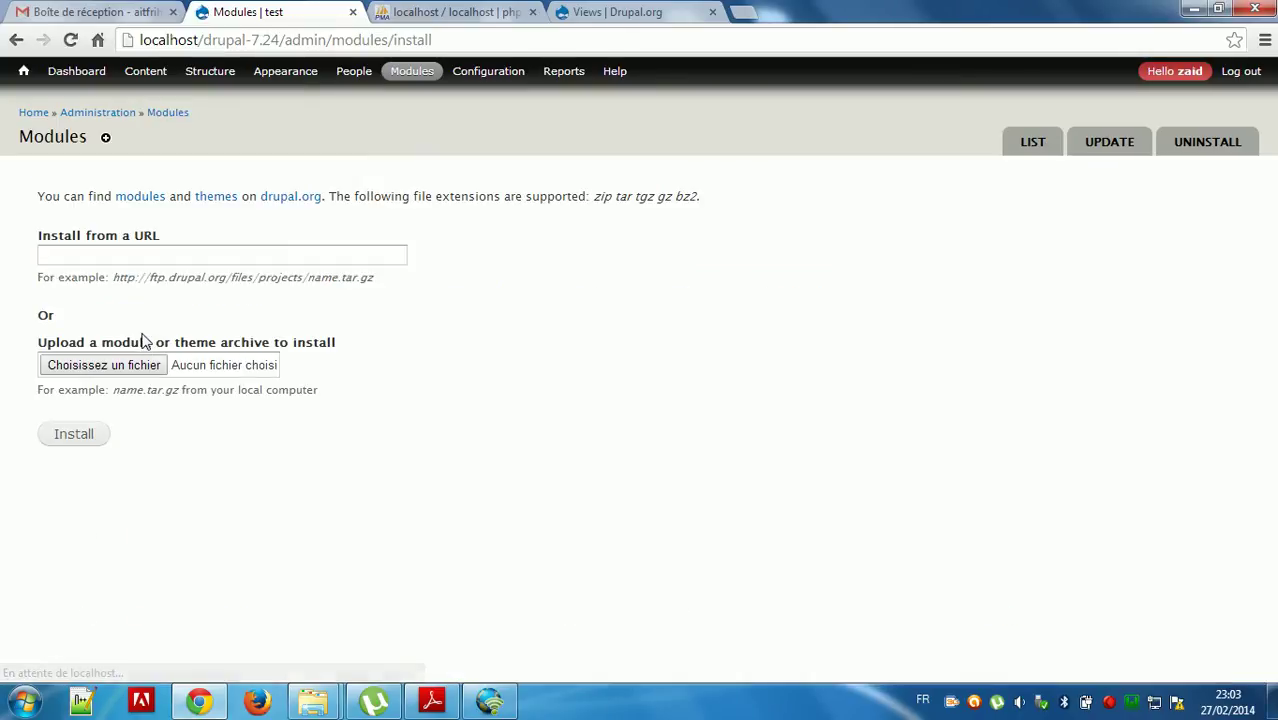
{"action": "left_click", "coordinate": [140, 368]}
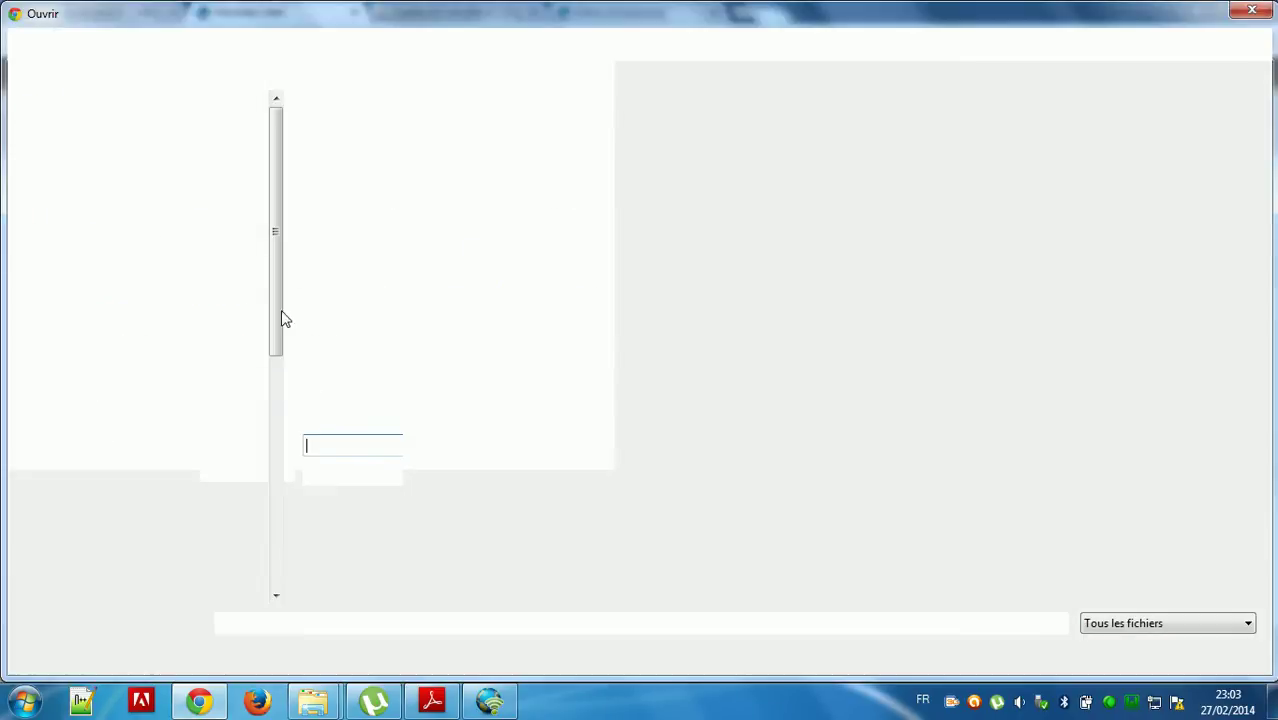
{"action": "left_click", "coordinate": [474, 252]}
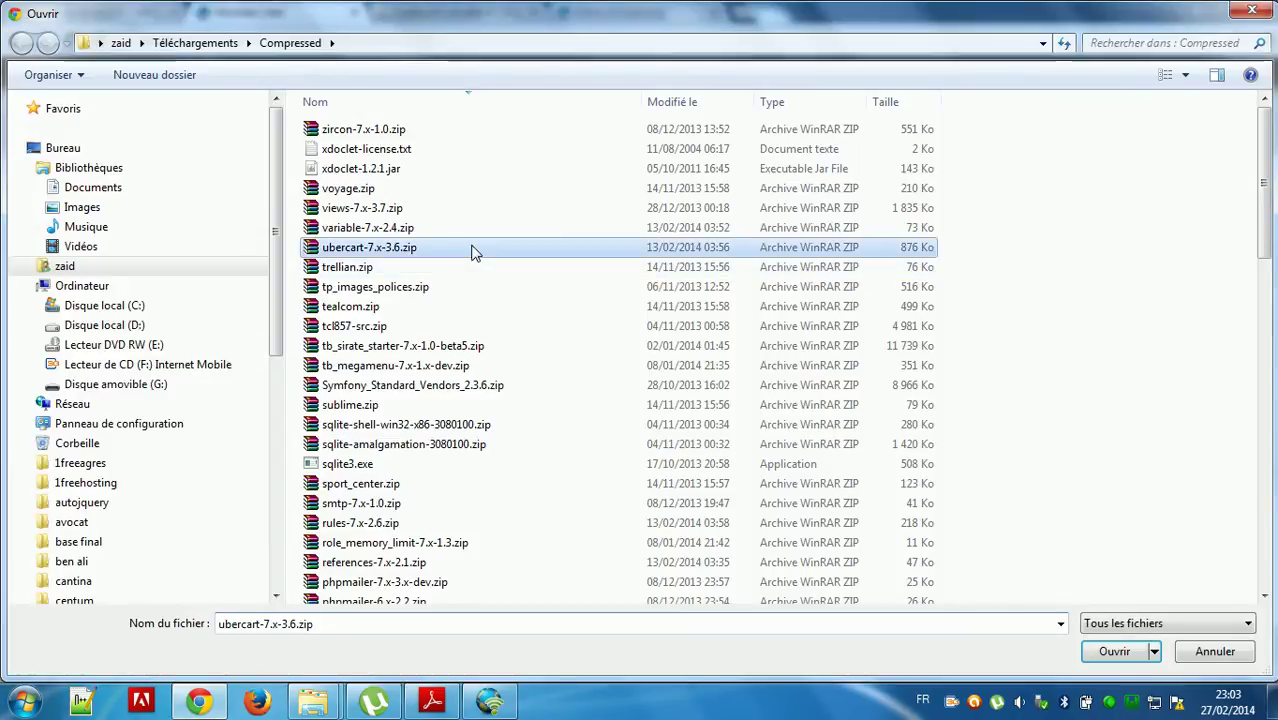
{"action": "left_click", "coordinate": [386, 229]}
{"action": "left_click", "coordinate": [1114, 651]}
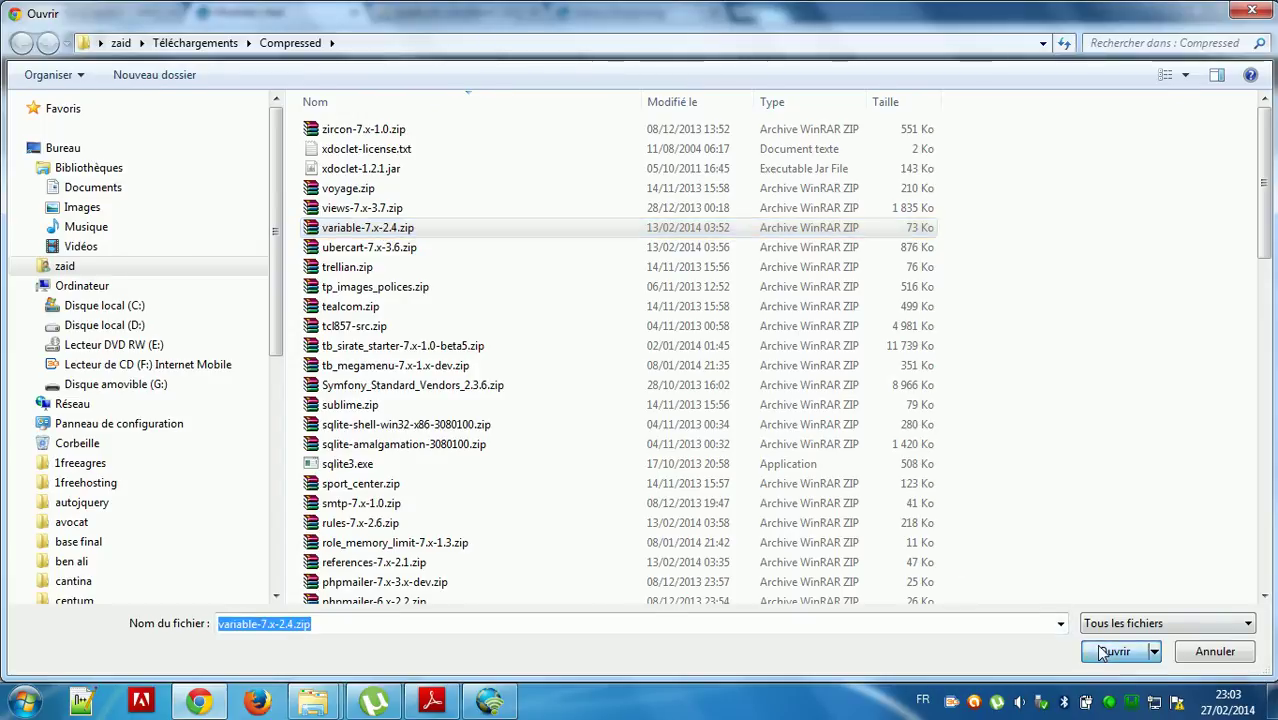
{"action": "left_click", "coordinate": [88, 440]}
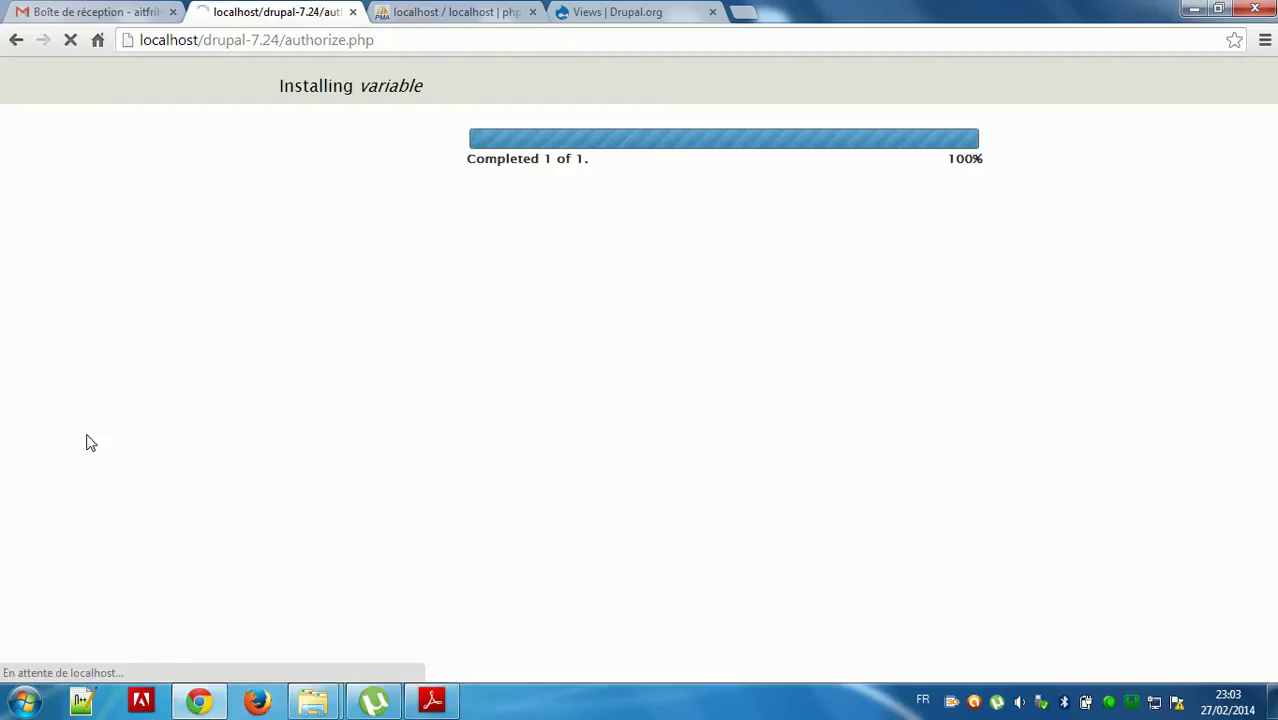
- Go back to the module list and check the requirements of the Agreservations core, custom, extra and online bookings modules
{"action": "left_click", "coordinate": [509, 302]}
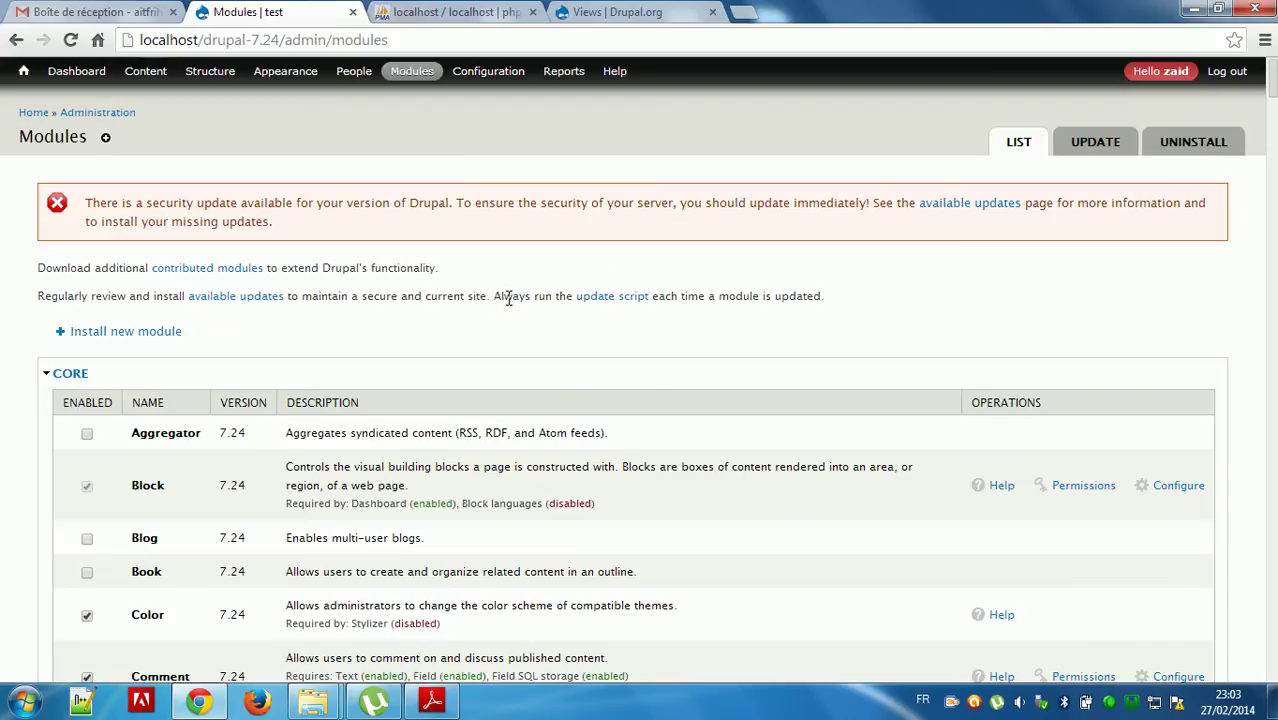
{"action": "left_click_drag", "start_coordinate": [1271, 84], "coordinate": [1271, 357]}
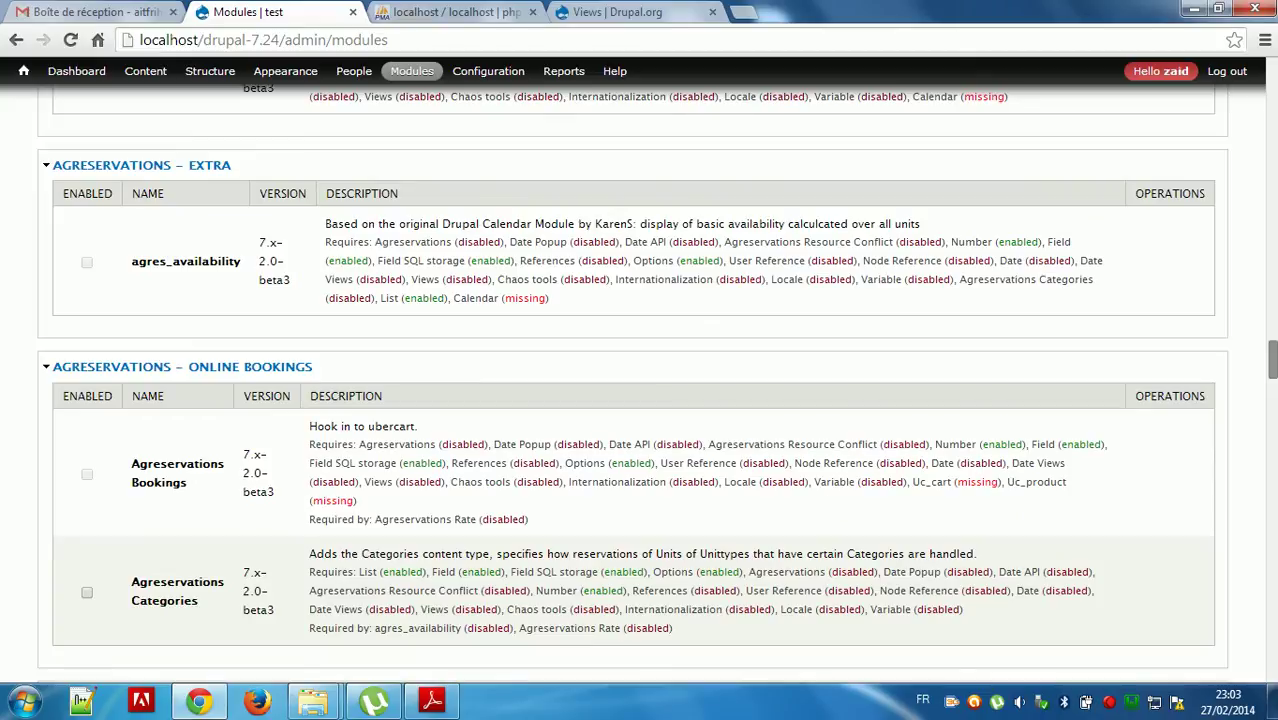
{"action": "scroll", "coordinate": [632, 396], "scroll_direction": "up", "scroll_amount": 2}
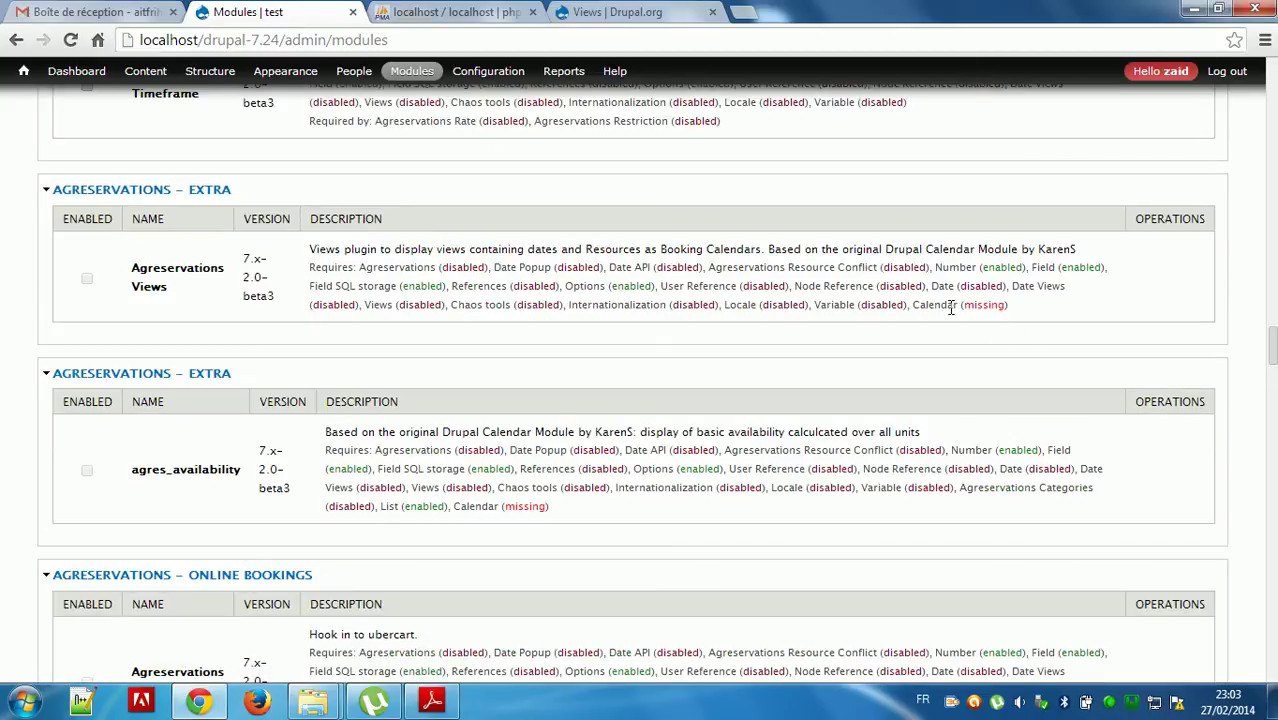
{"action": "left_click_drag", "start_coordinate": [1266, 360], "coordinate": [1273, 308]}
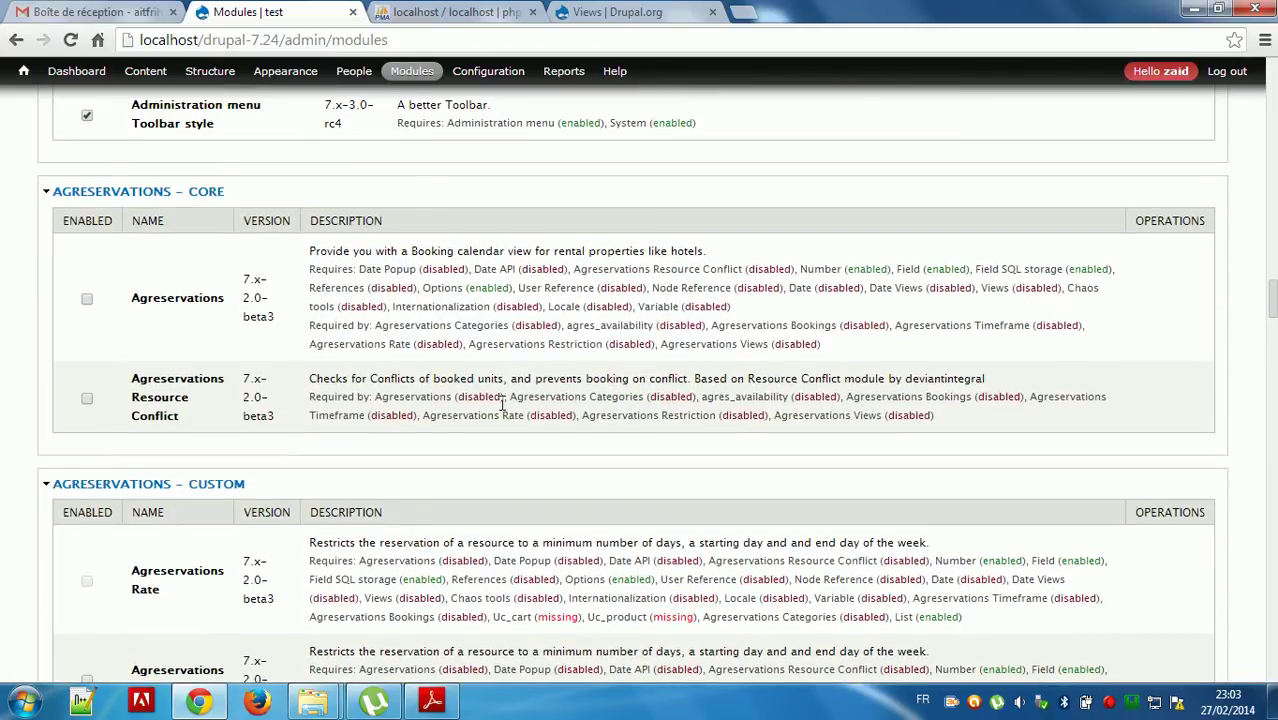
{"action": "left_click_drag", "start_coordinate": [1272, 310], "coordinate": [1272, 323]}
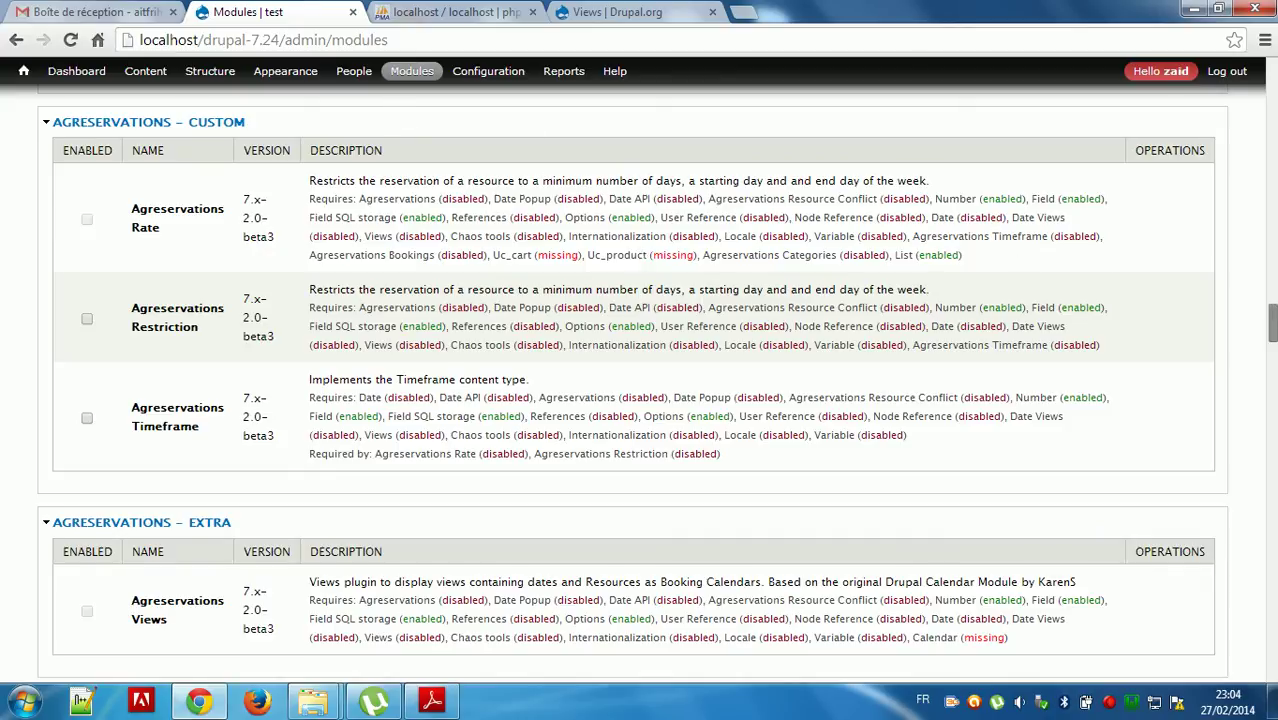
{"action": "scroll", "coordinate": [1272, 316], "scroll_direction": "down", "scroll_amount": 1}
- Install the Ubercart module by uploading the local archive ubercart-7.x-3.6.zip
{"action": "left_click_drag", "start_coordinate": [1272, 316], "coordinate": [1272, 70]}
{"action": "left_click", "coordinate": [107, 337]}
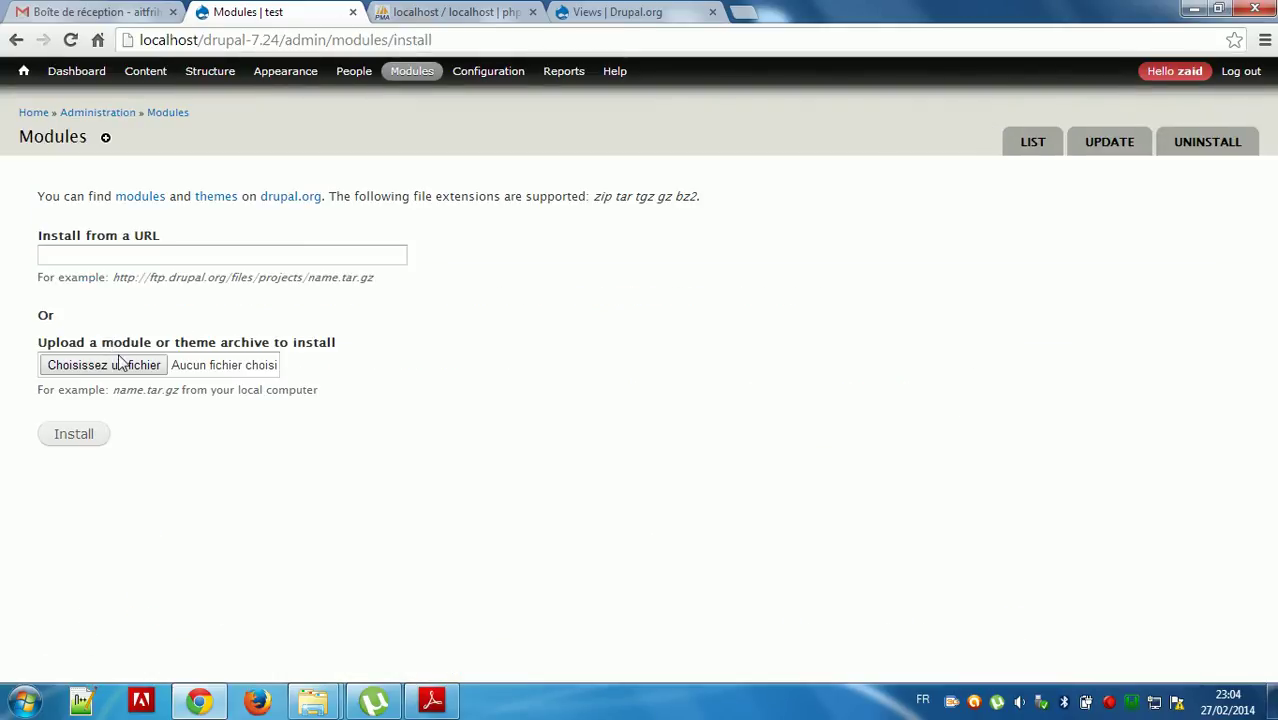
{"action": "left_click", "coordinate": [120, 364]}
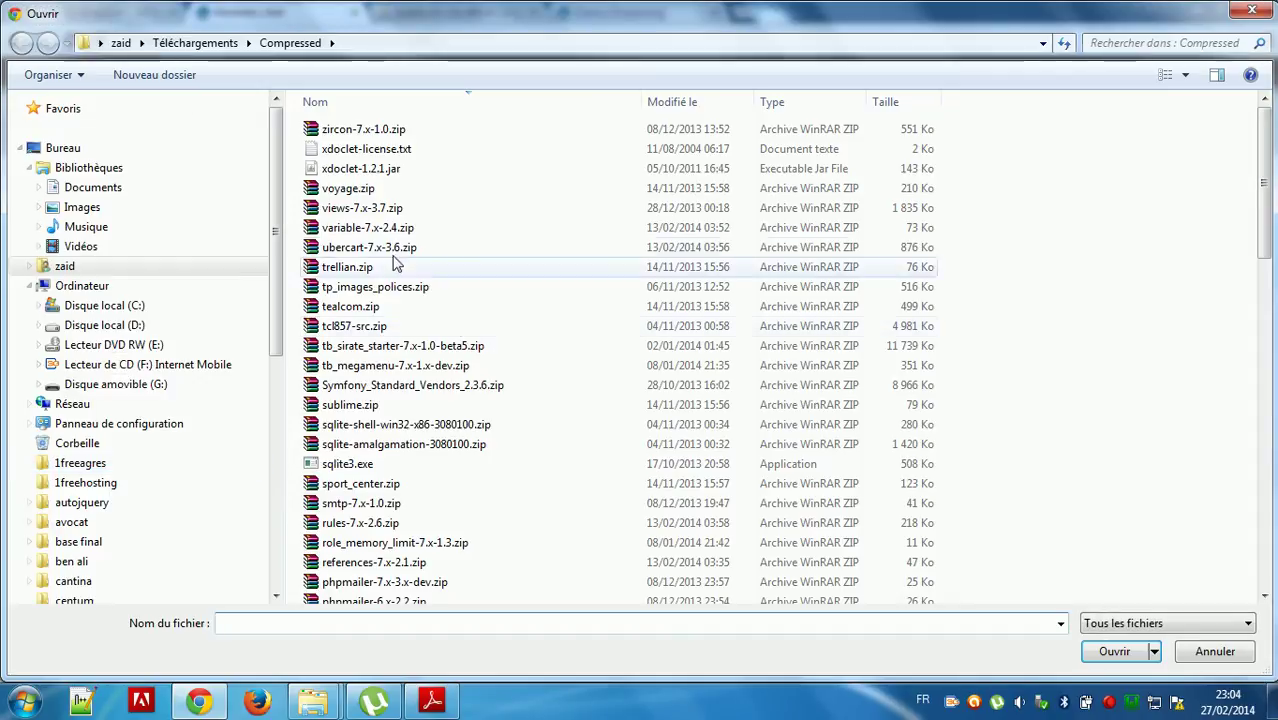
{"action": "left_click", "coordinate": [385, 248]}
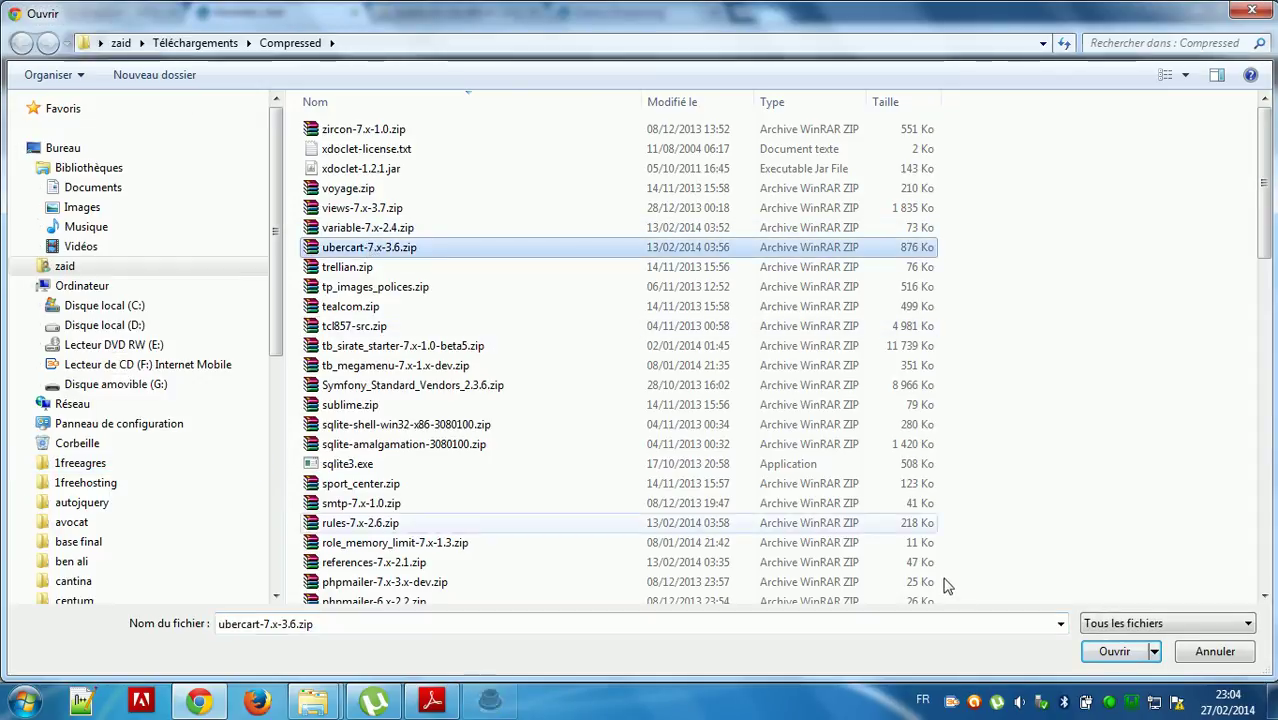
{"action": "left_click", "coordinate": [1112, 652]}
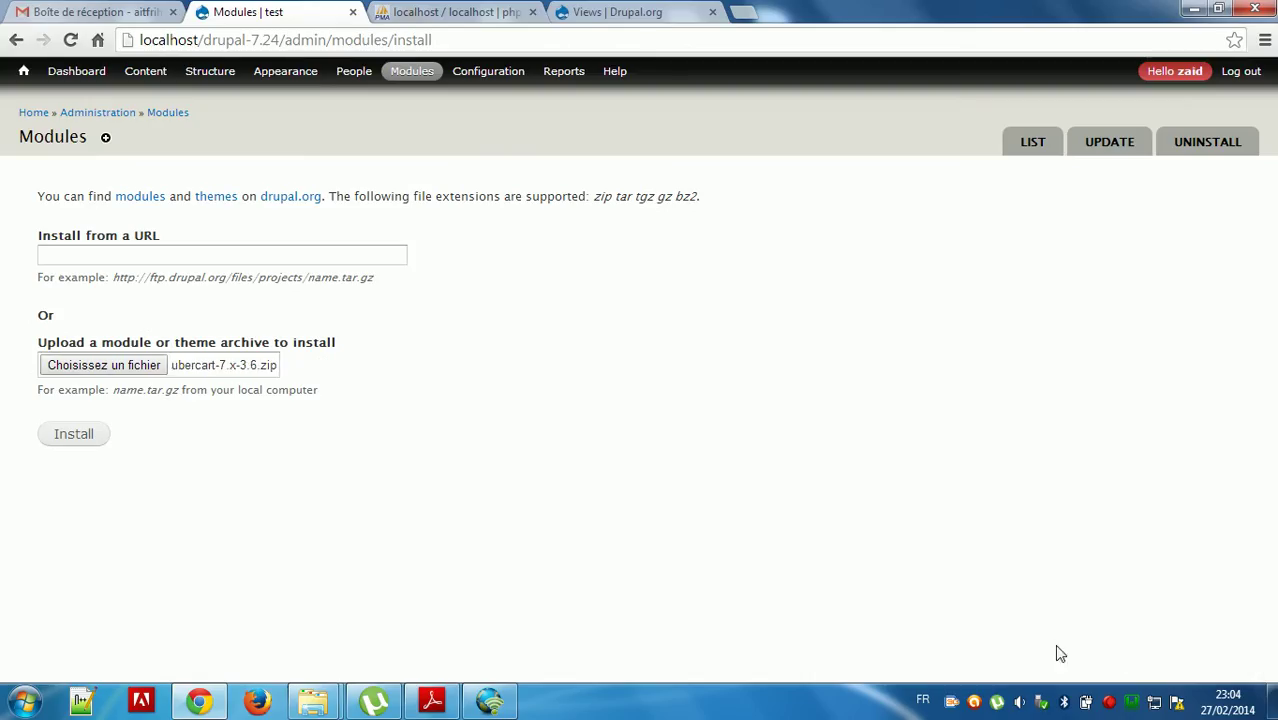
{"action": "left_click", "coordinate": [84, 446]}
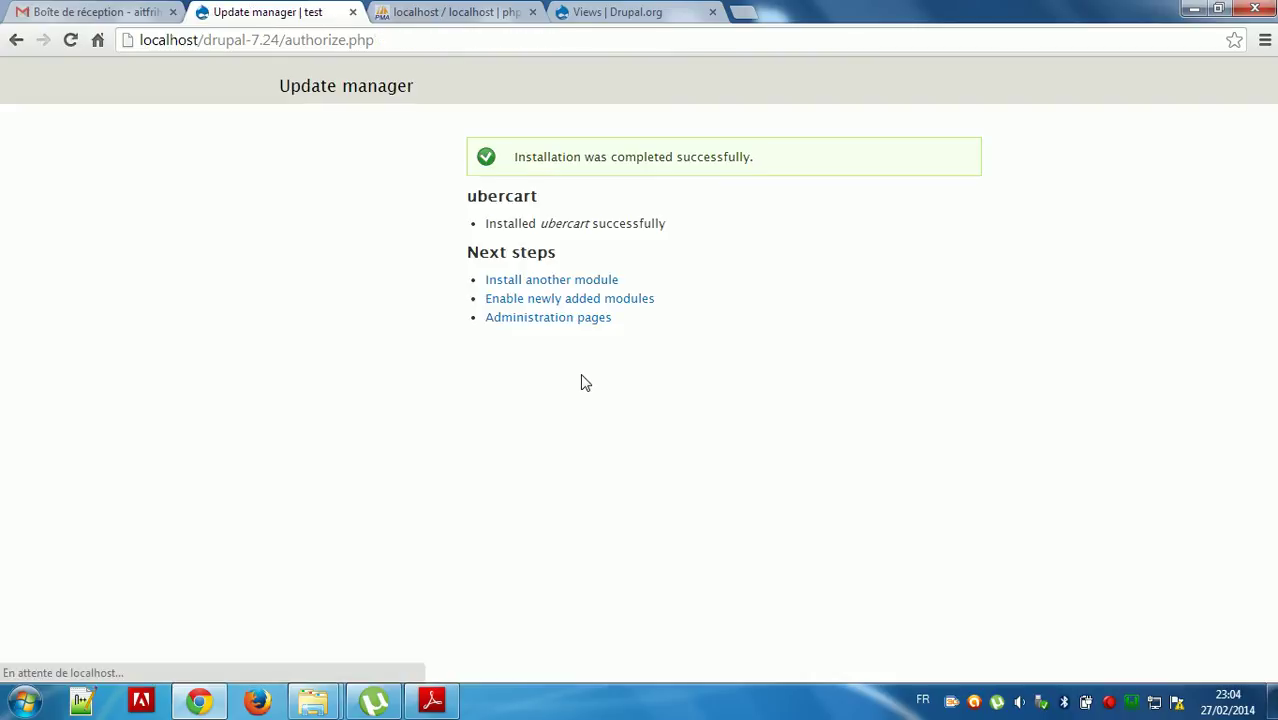
- Reopen the module list and examine the requirements of the Agreservations and Ubercart modules, selecting the name Calendar among them
{"action": "left_click", "coordinate": [533, 303]}
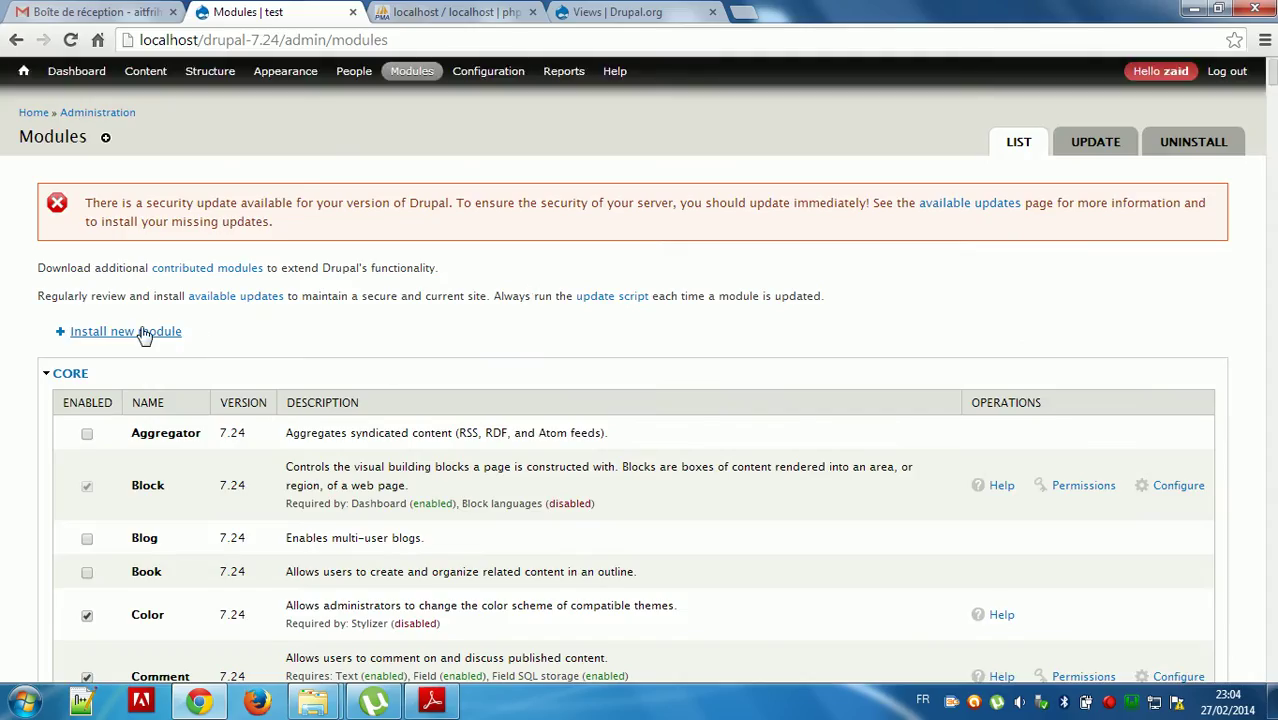
{"action": "left_click_drag", "start_coordinate": [1273, 97], "coordinate": [1272, 298]}
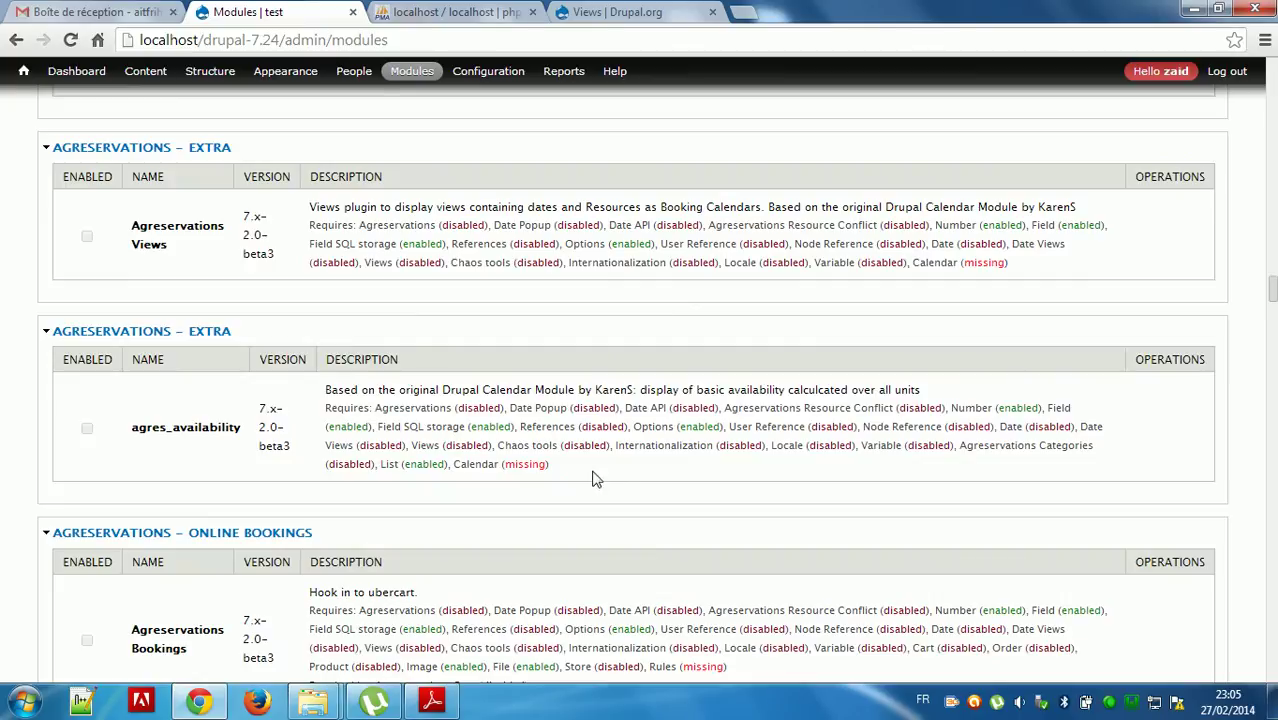
{"action": "double_click", "coordinate": [470, 463]}
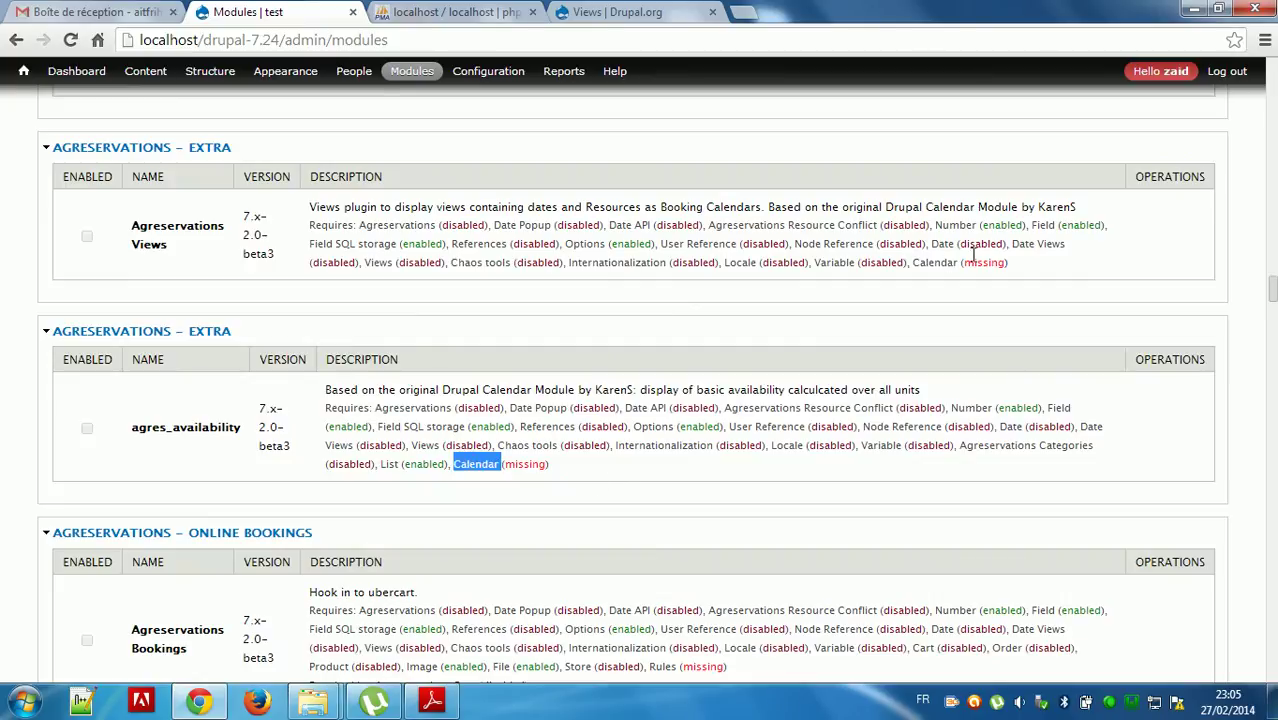
{"action": "double_click", "coordinate": [933, 262]}
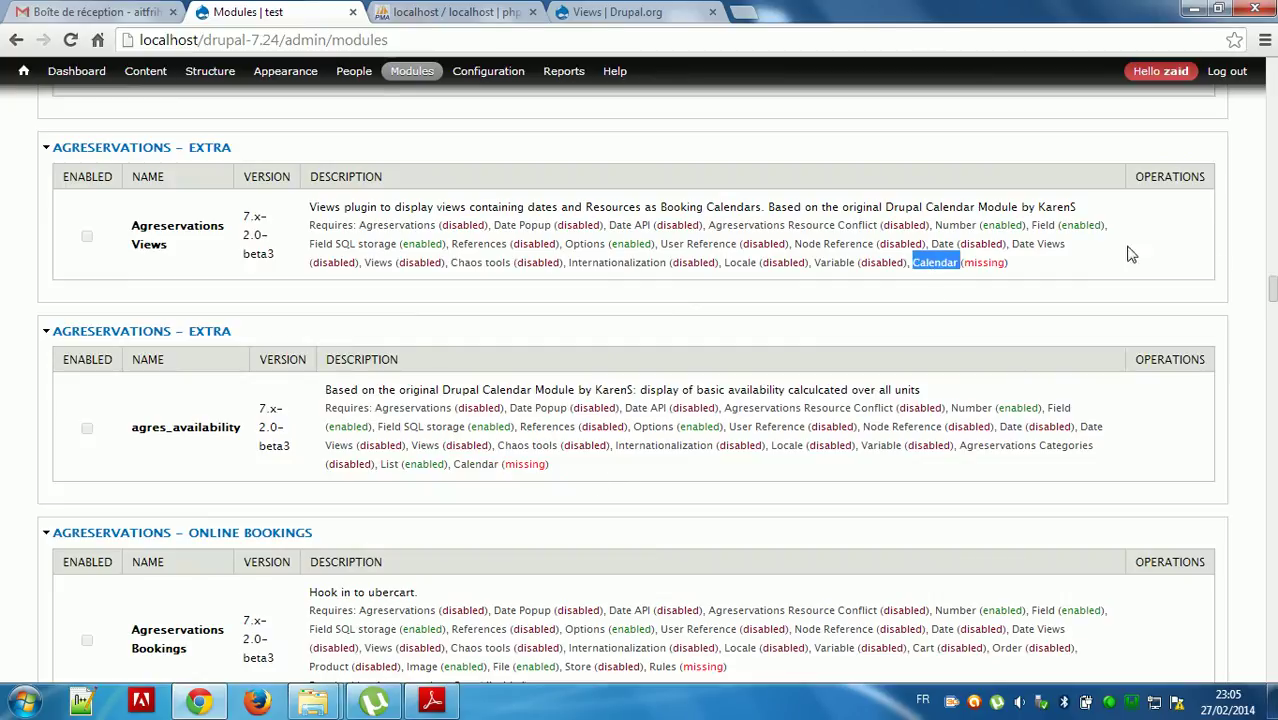
{"action": "left_click_drag", "start_coordinate": [1272, 284], "coordinate": [1272, 303]}
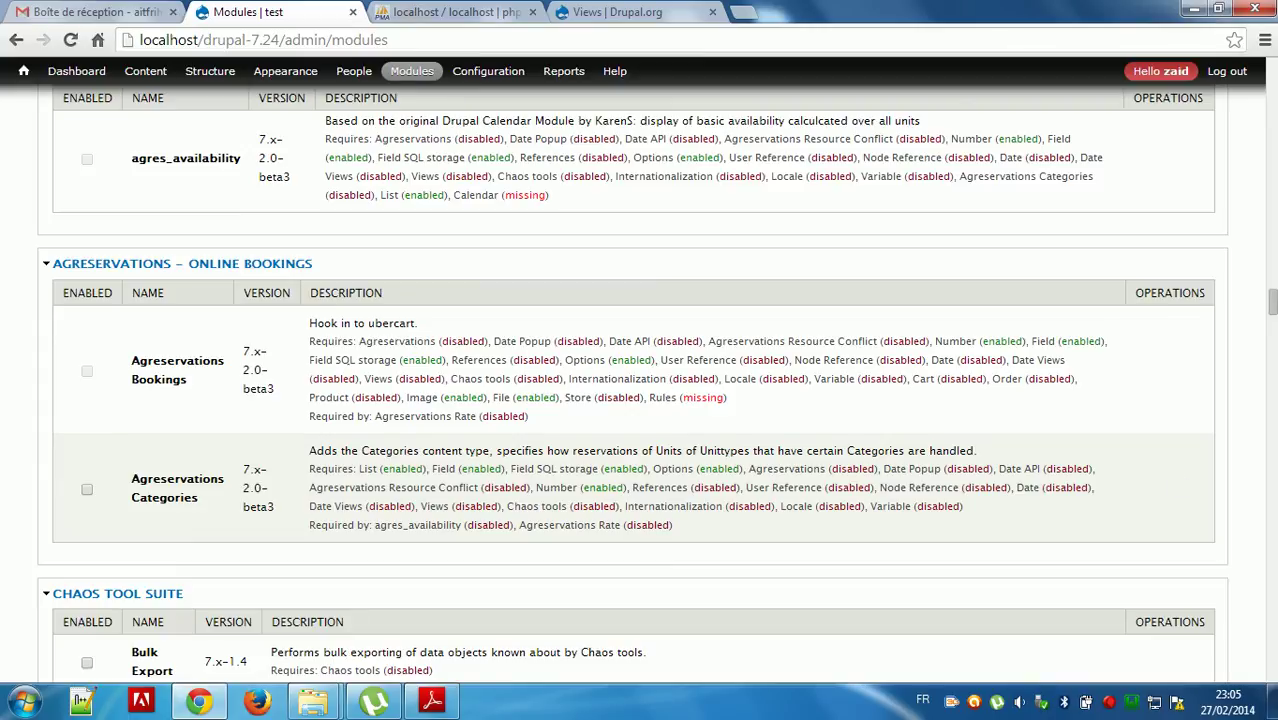
{"action": "left_click_drag", "start_coordinate": [1272, 300], "coordinate": [1272, 566]}
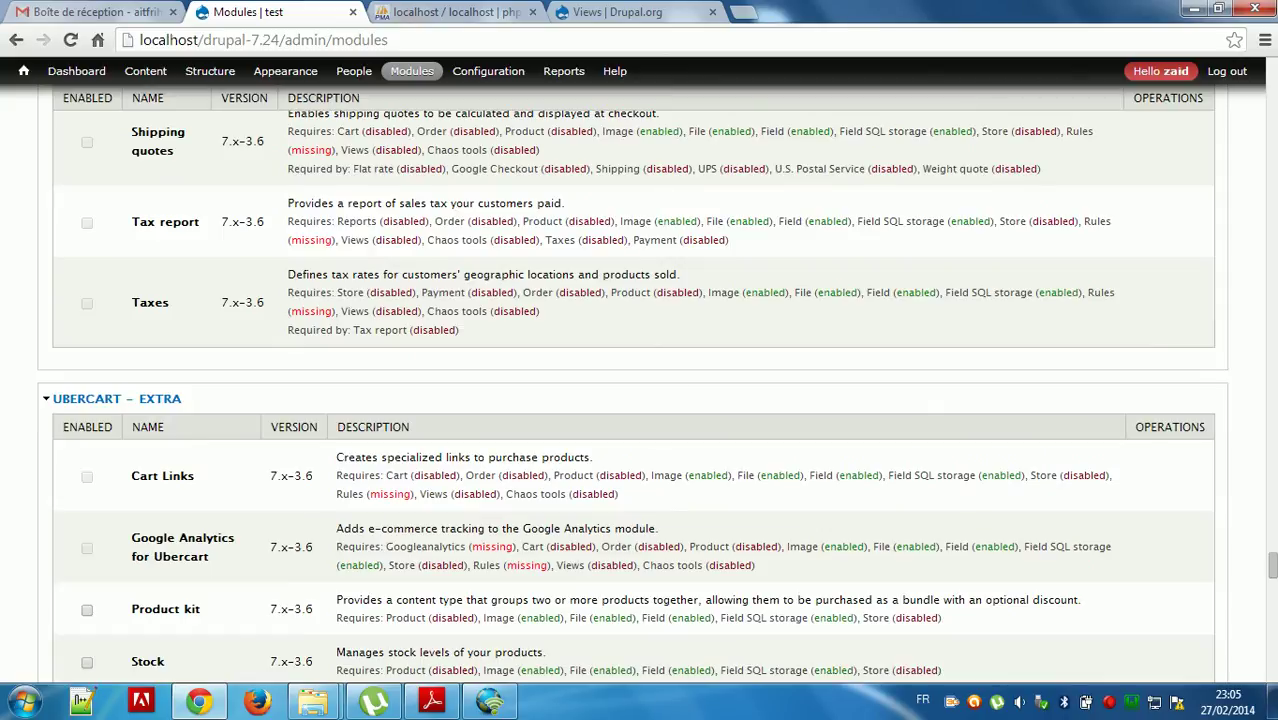
- Install the Calendar module by uploading the local archive calendar-7.x-3.4.zip
{"action": "left_click_drag", "start_coordinate": [1271, 565], "coordinate": [1255, 60]}
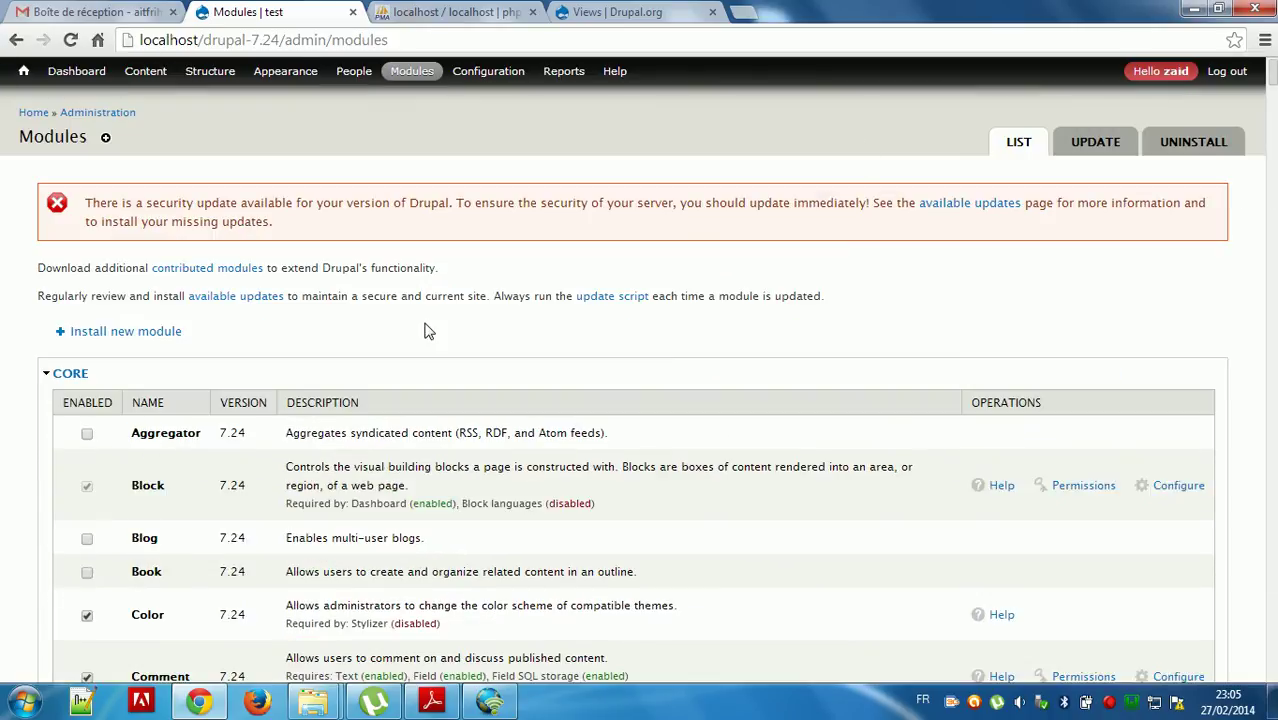
{"action": "left_click", "coordinate": [133, 334]}
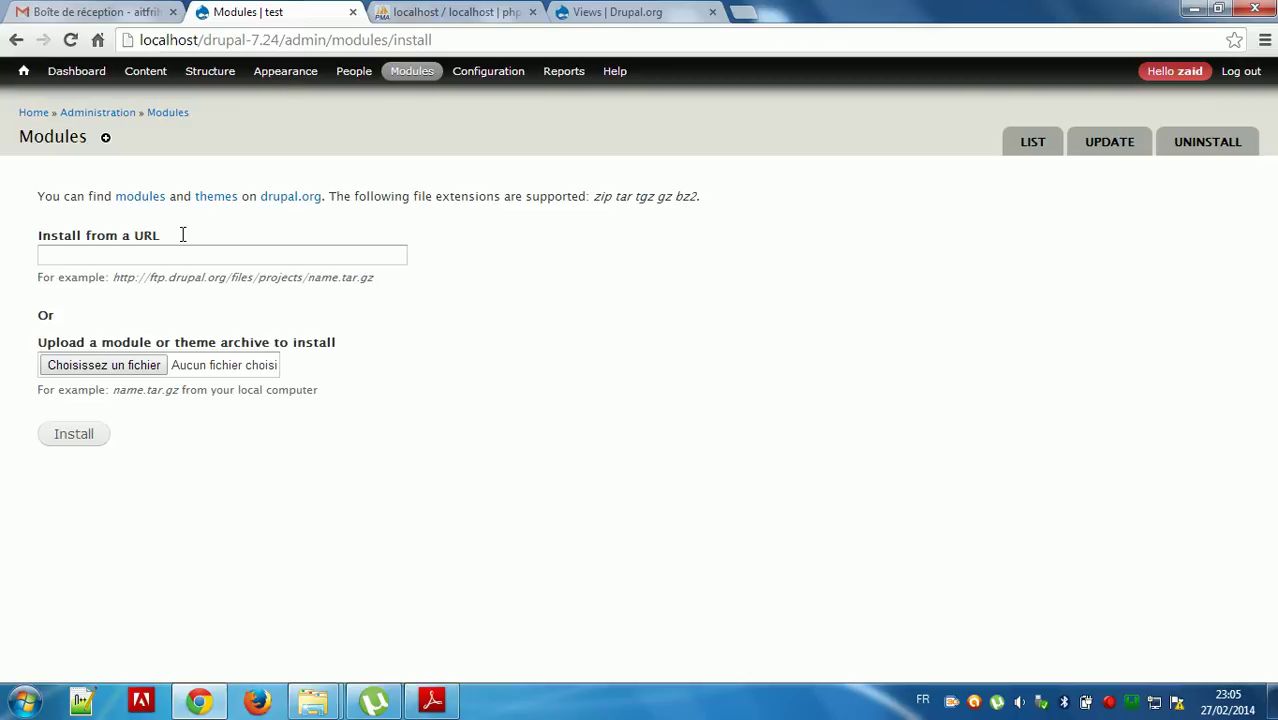
{"action": "left_click", "coordinate": [120, 366]}
{"action": "left_click", "coordinate": [484, 252]}
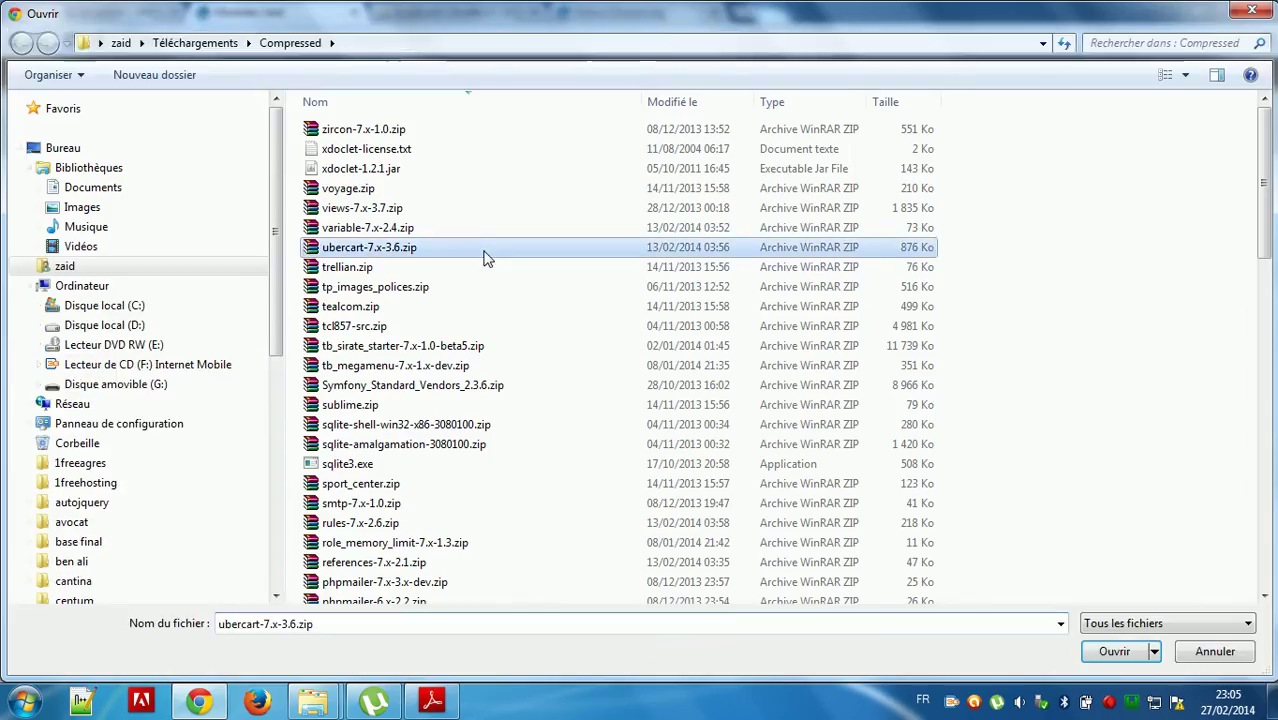
{"action": "key", "text": "c"}
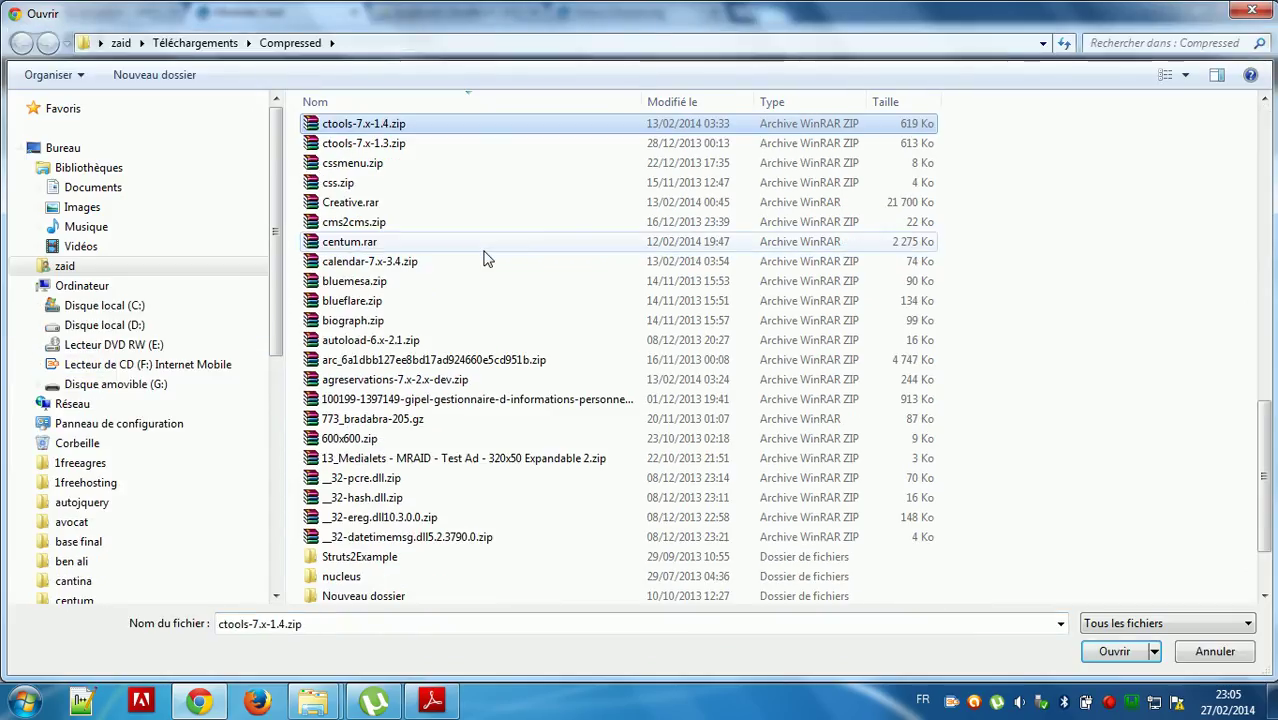
{"action": "key", "text": "c"}
{"action": "key", "text": "c"}
{"action": "key", "text": "c"}
{"action": "key", "text": "c"}
{"action": "key", "text": "c"}
{"action": "key", "text": "c"}
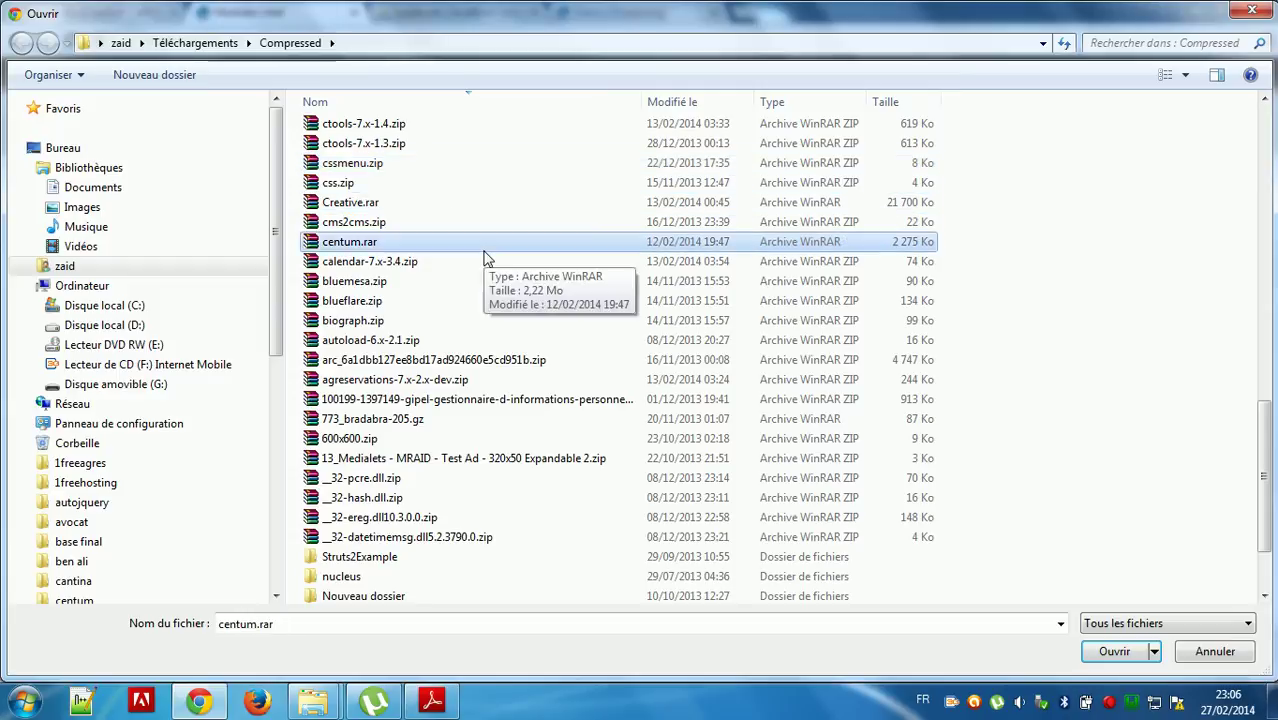
{"action": "key", "text": "c"}
{"action": "double_click", "coordinate": [442, 262]}
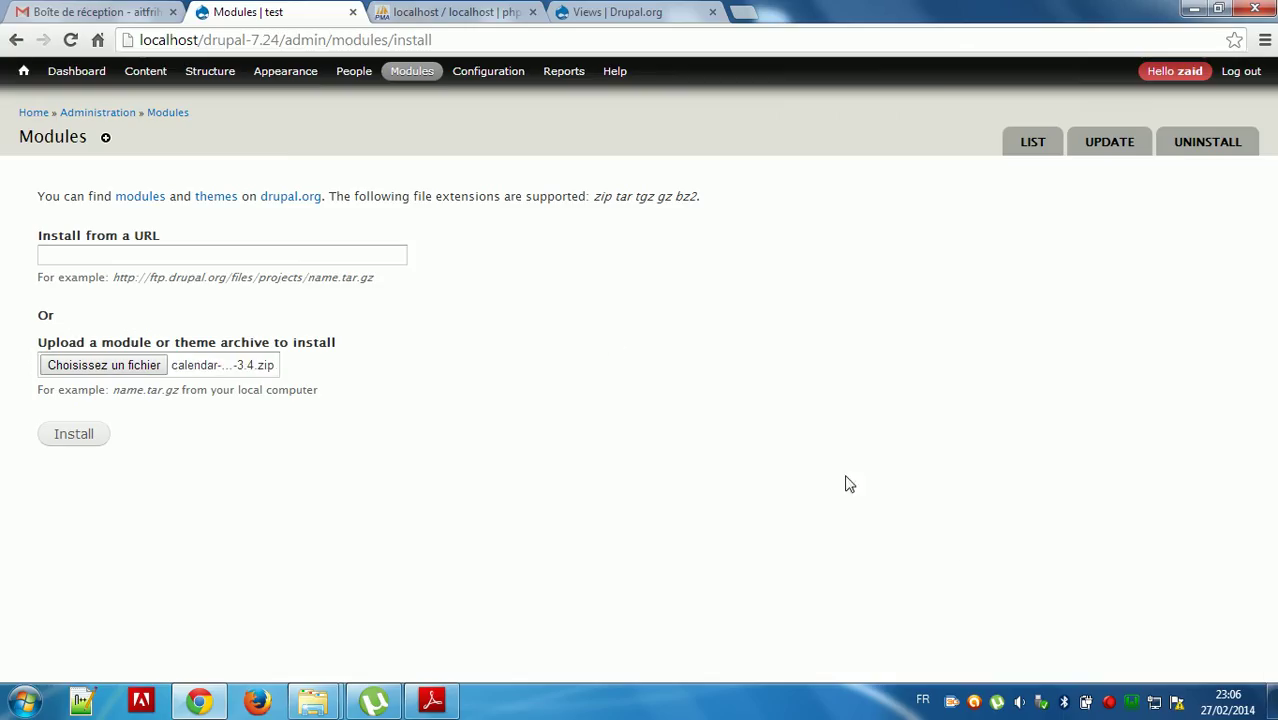
{"action": "left_click", "coordinate": [71, 434]}
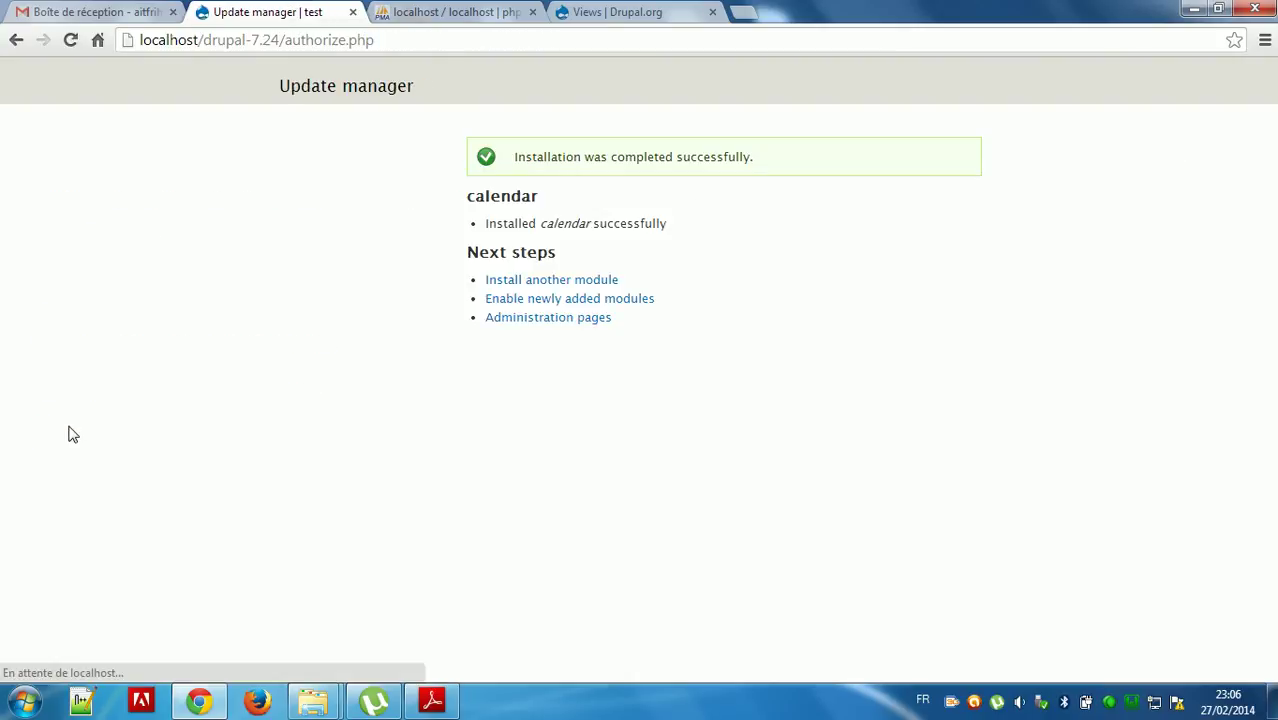
- Install the Rules module from the local archive rules-7.x-2.6.zip and return to the module list
{"action": "left_click", "coordinate": [576, 304]}
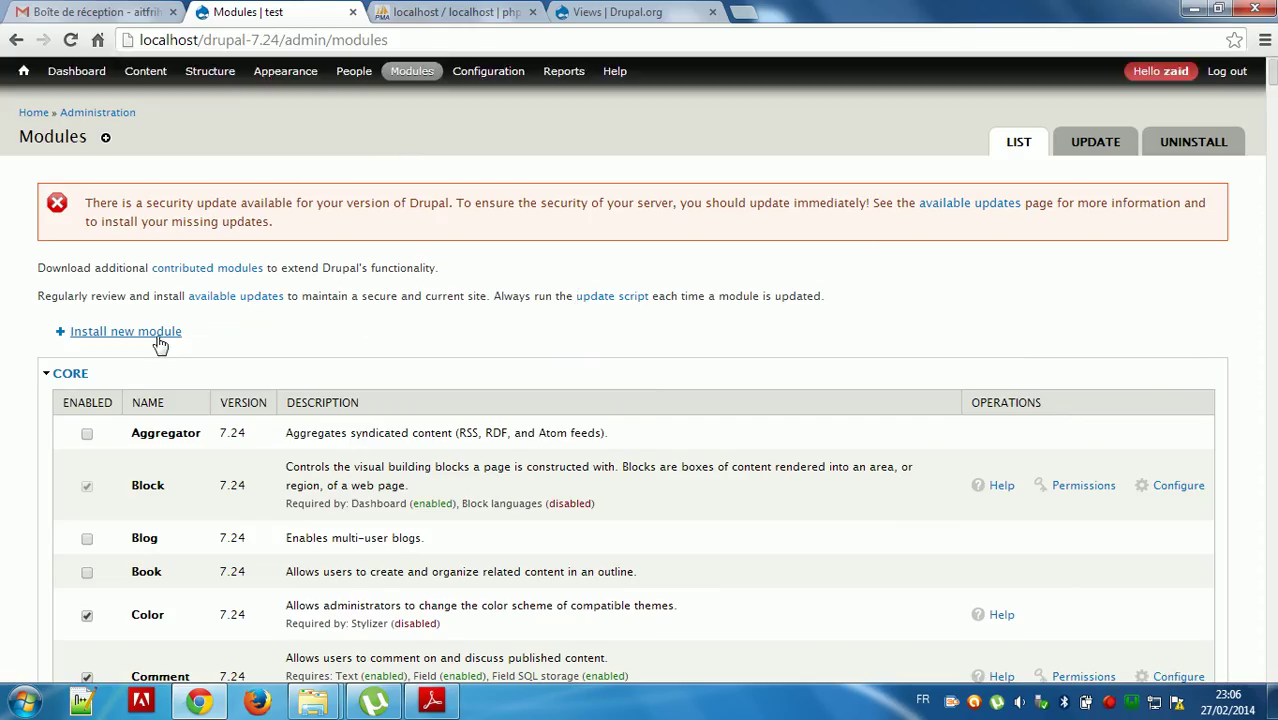
{"action": "left_click", "coordinate": [158, 342]}
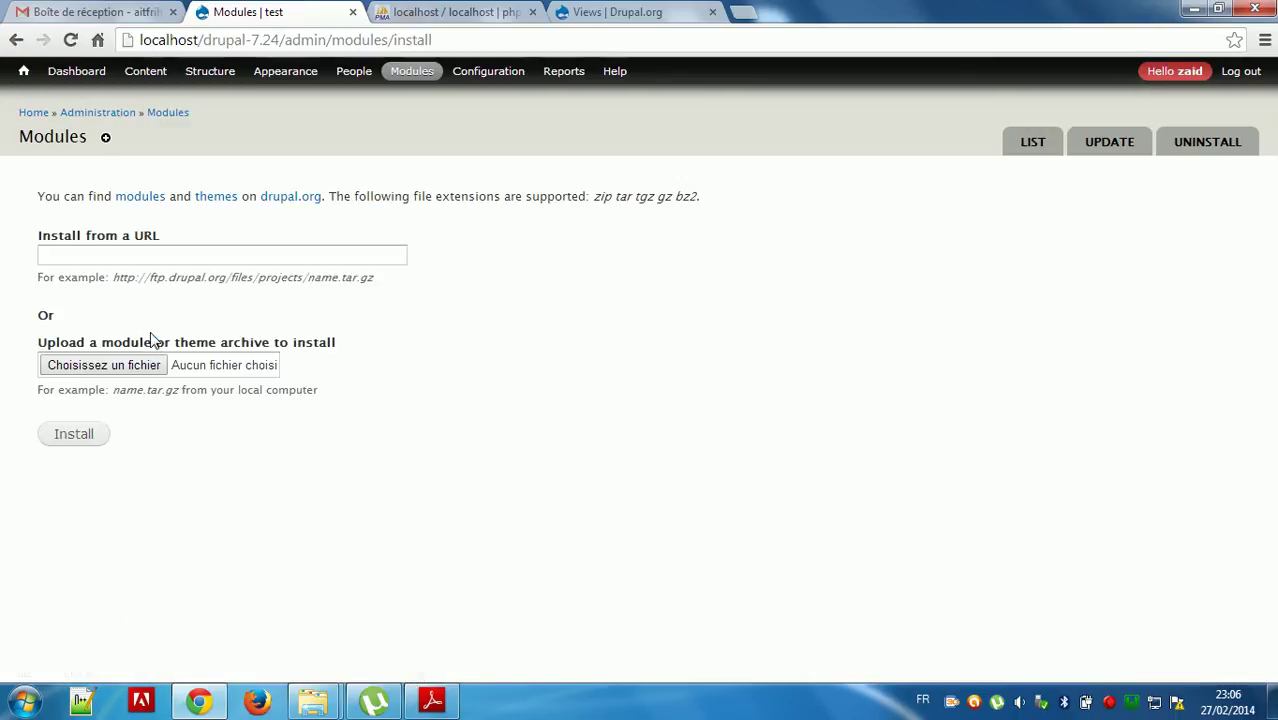
{"action": "left_click", "coordinate": [158, 365]}
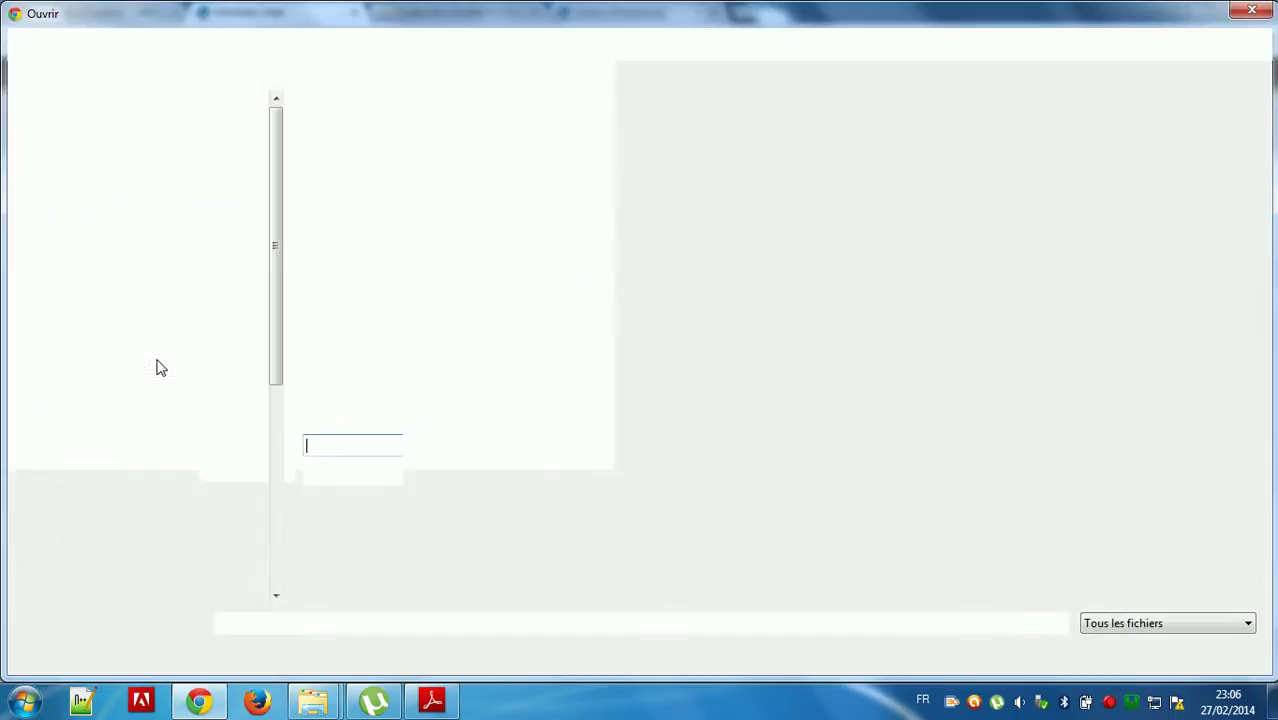
{"action": "left_click", "coordinate": [433, 170]}
{"action": "key", "text": "r"}
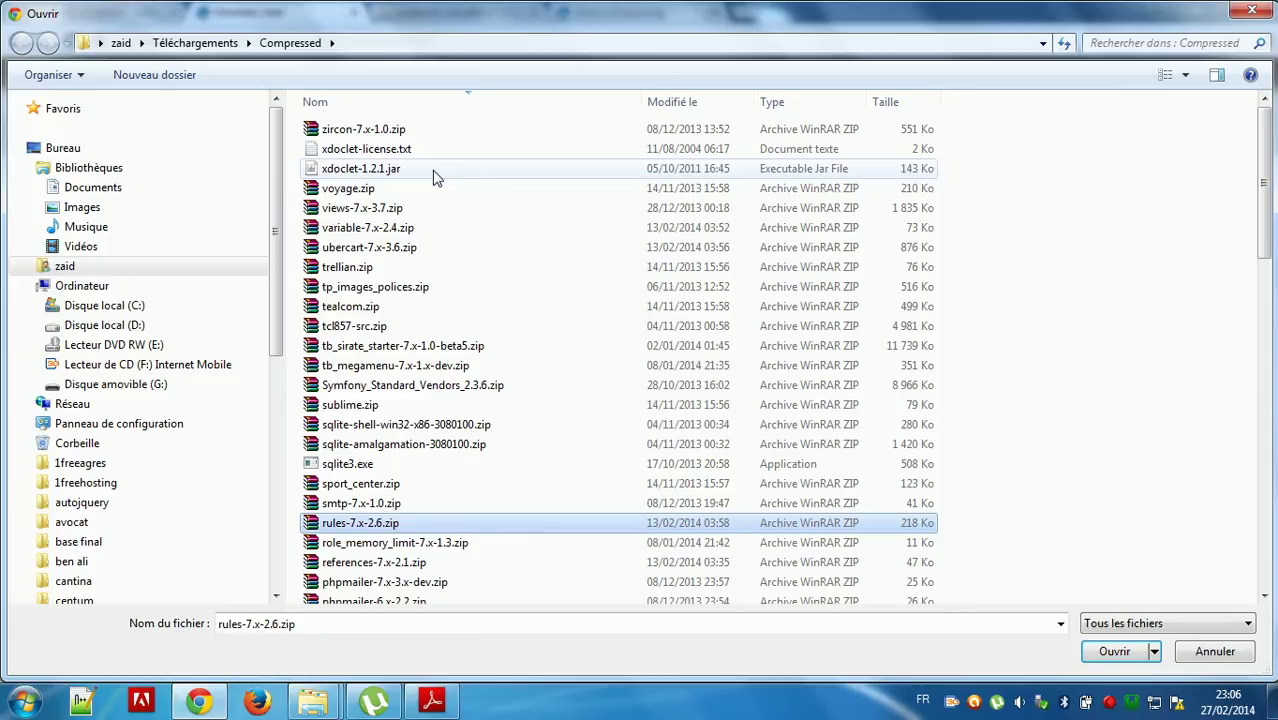
{"action": "key", "text": "Return"}
{"action": "left_click", "coordinate": [72, 436]}
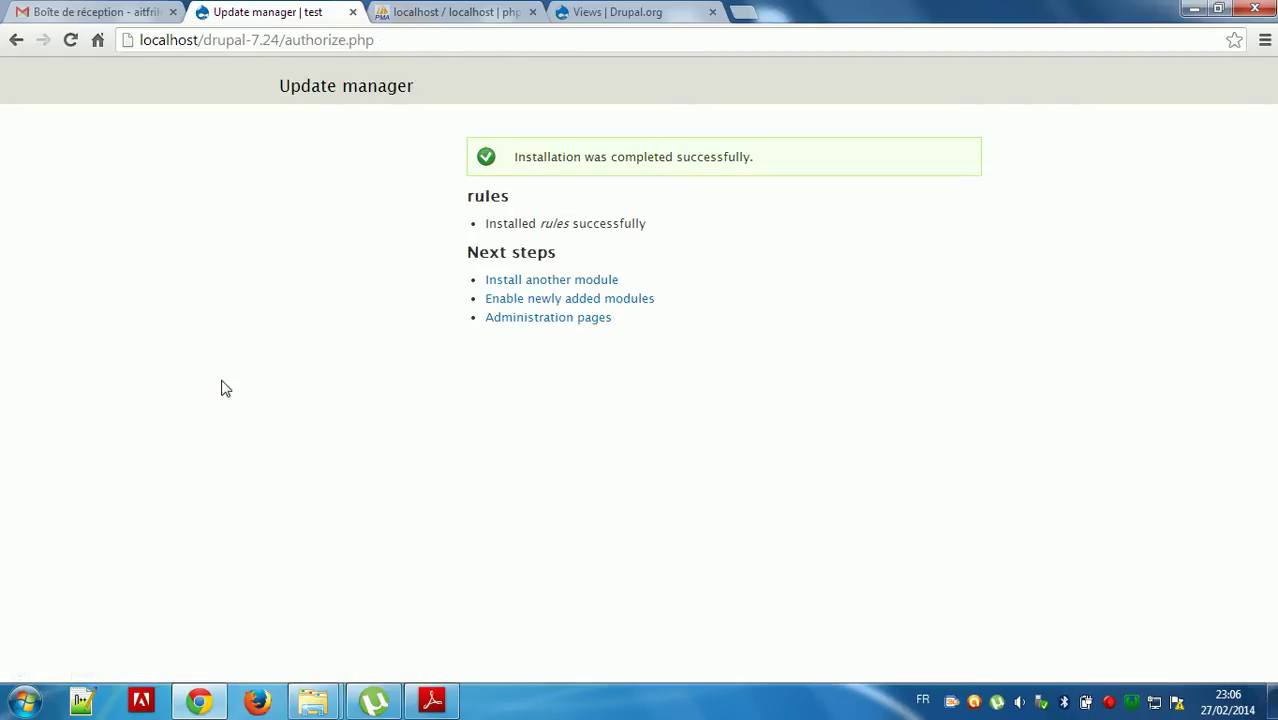
{"action": "left_click", "coordinate": [629, 299]}
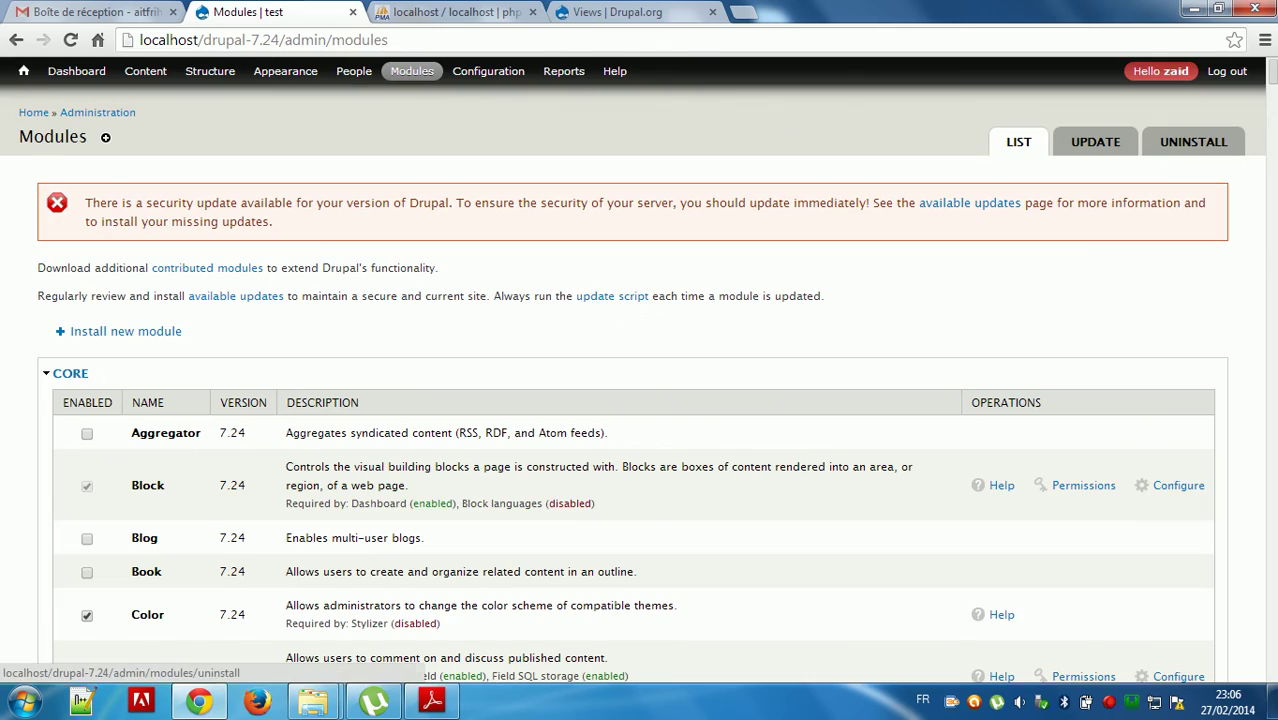
- Install the Entity module required by Agreservations Rate from the local archive entity-7.x-1.3.zip and return to the module list
{"action": "scroll", "coordinate": [640, 400], "scroll_direction": "down", "scroll_amount": 20}
{"action": "scroll", "coordinate": [640, 400], "scroll_direction": "down", "scroll_amount": 3}
{"action": "scroll", "coordinate": [640, 400], "scroll_direction": "up", "scroll_amount": 5}
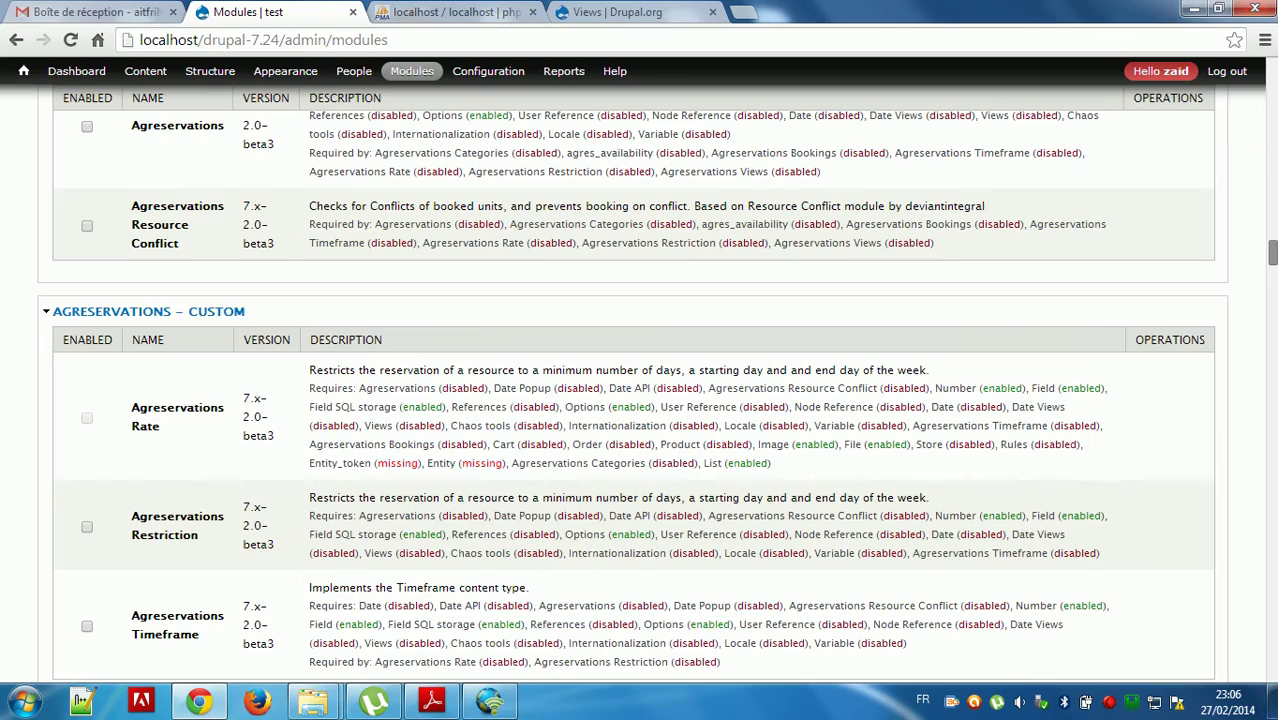
{"action": "scroll", "coordinate": [458, 410], "scroll_direction": "down", "scroll_amount": 1}
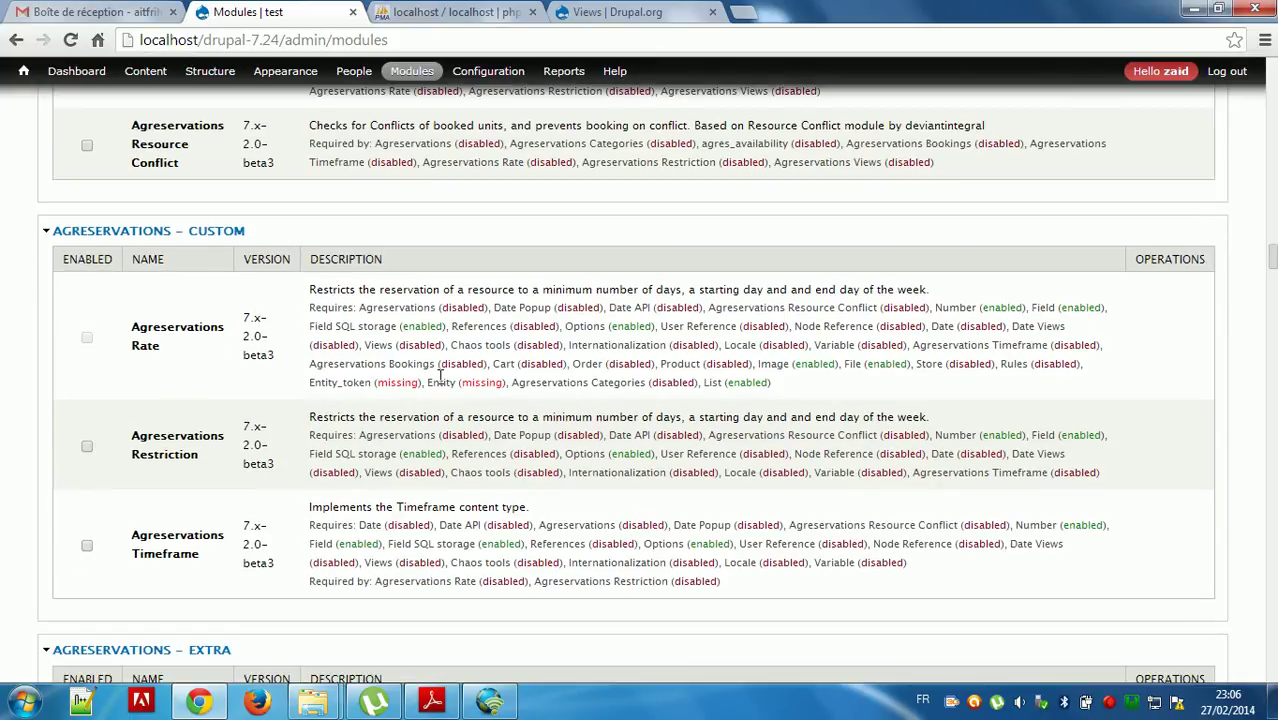
{"action": "left_click_drag", "start_coordinate": [1272, 257], "coordinate": [1272, 72]}
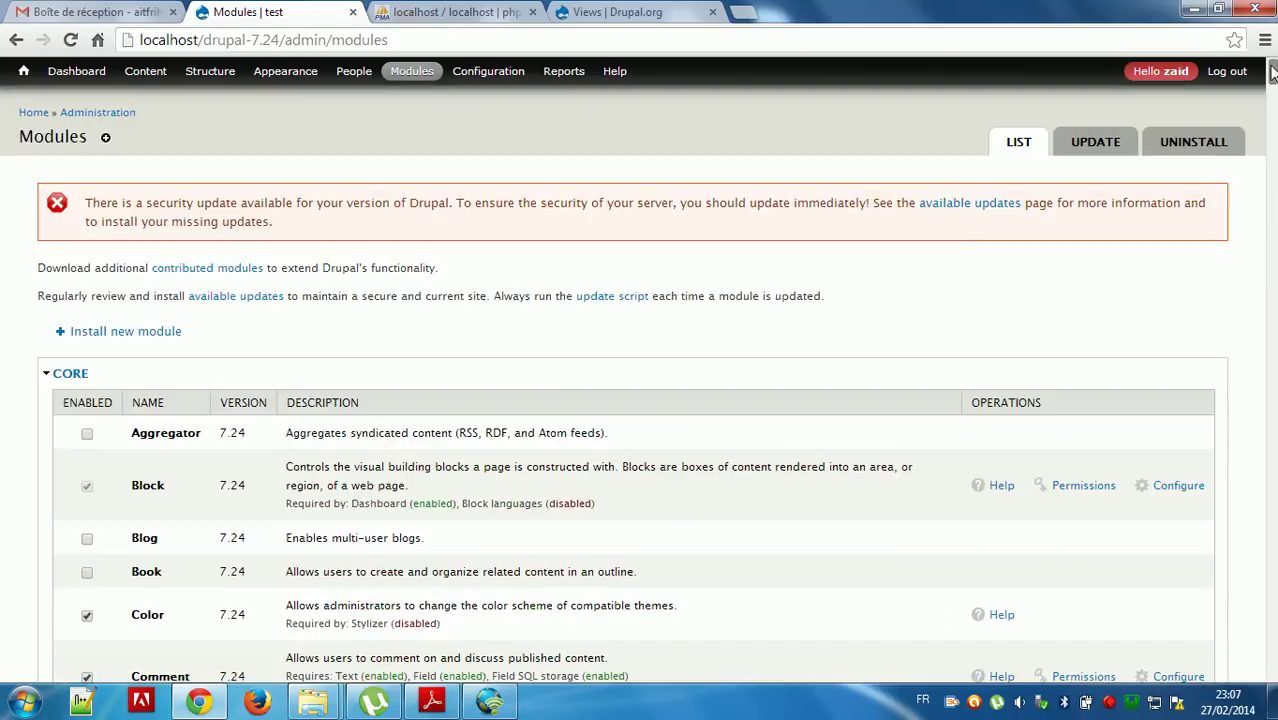
{"action": "left_click", "coordinate": [118, 336]}
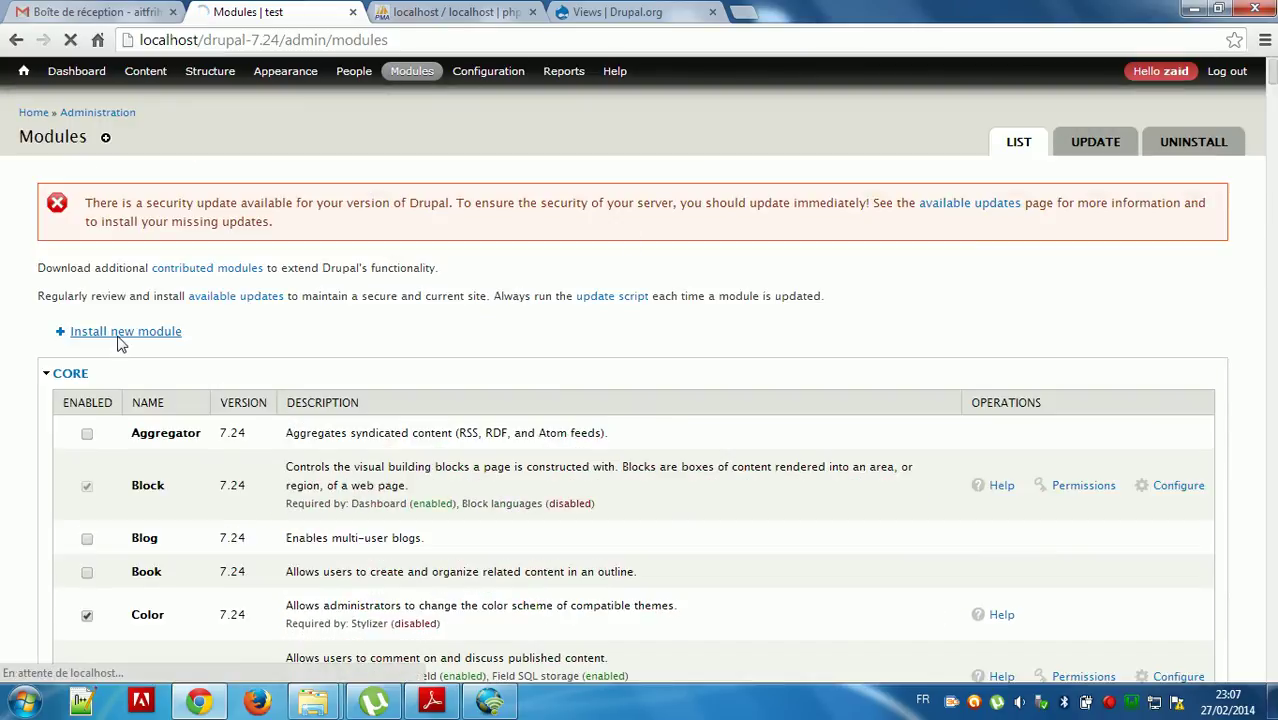
{"action": "left_click", "coordinate": [123, 372]}
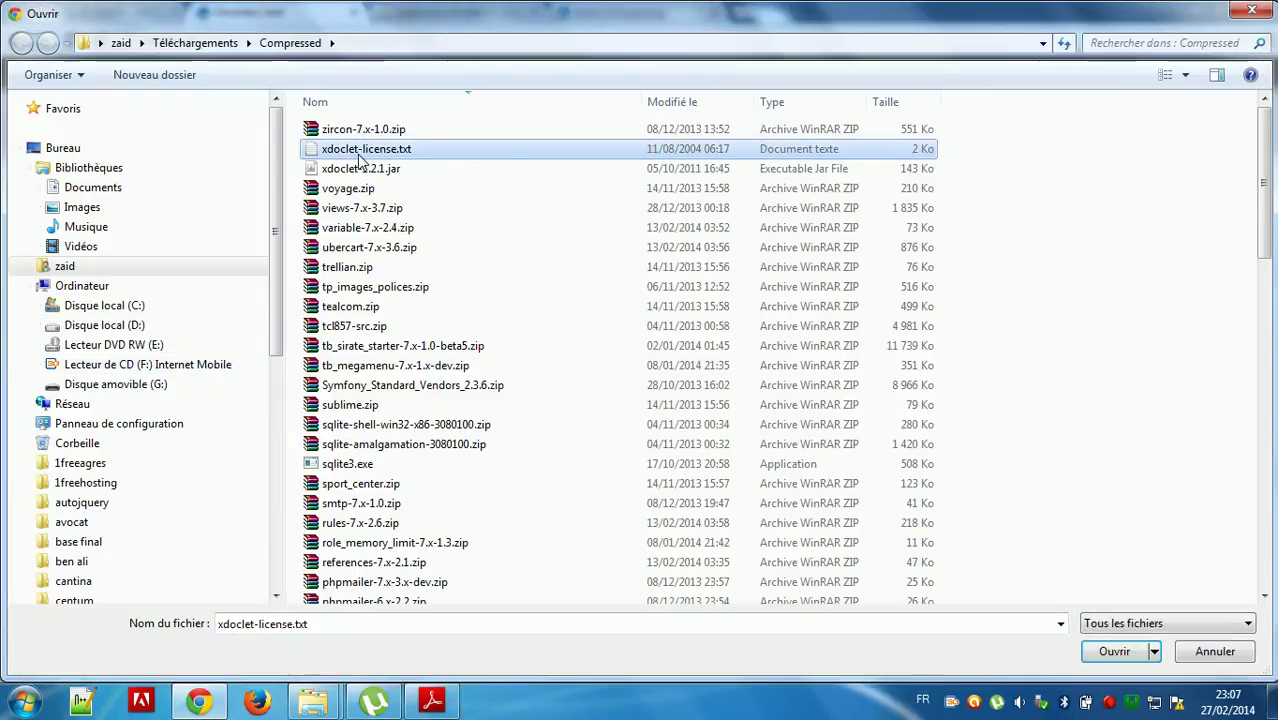
{"action": "key", "text": "e"}
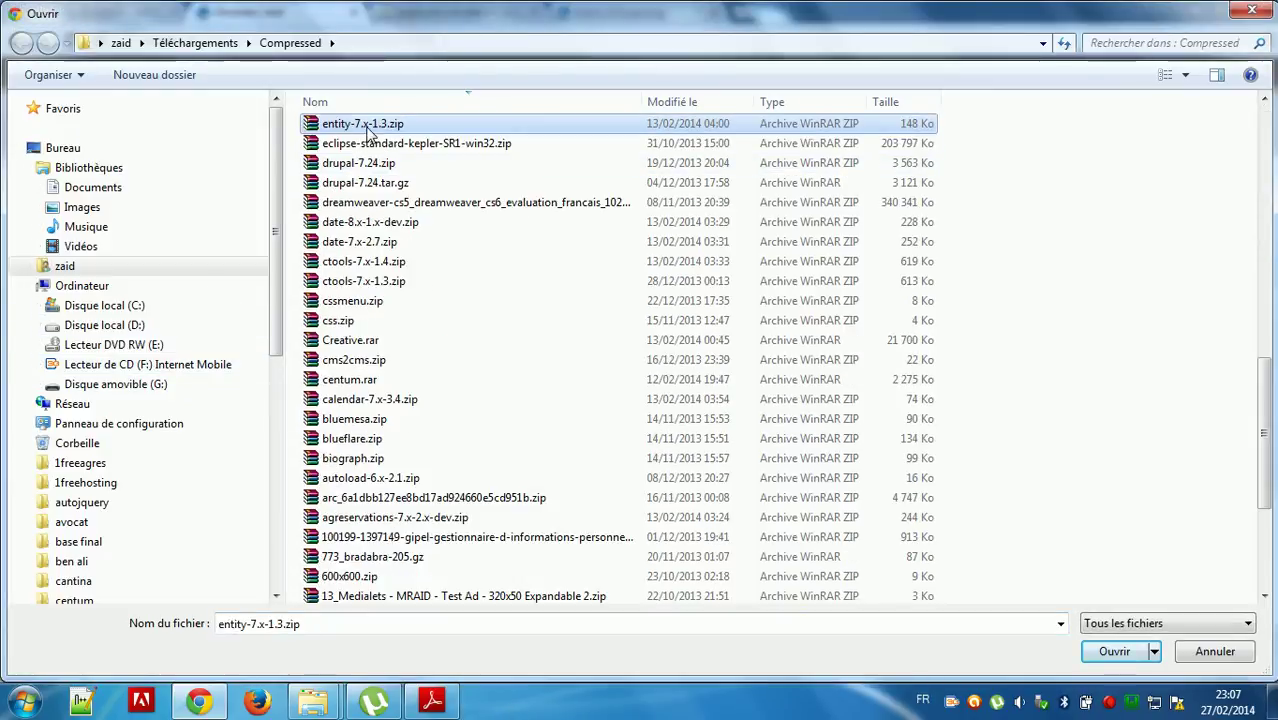
{"action": "double_click", "coordinate": [365, 124]}
{"action": "left_click", "coordinate": [56, 435]}
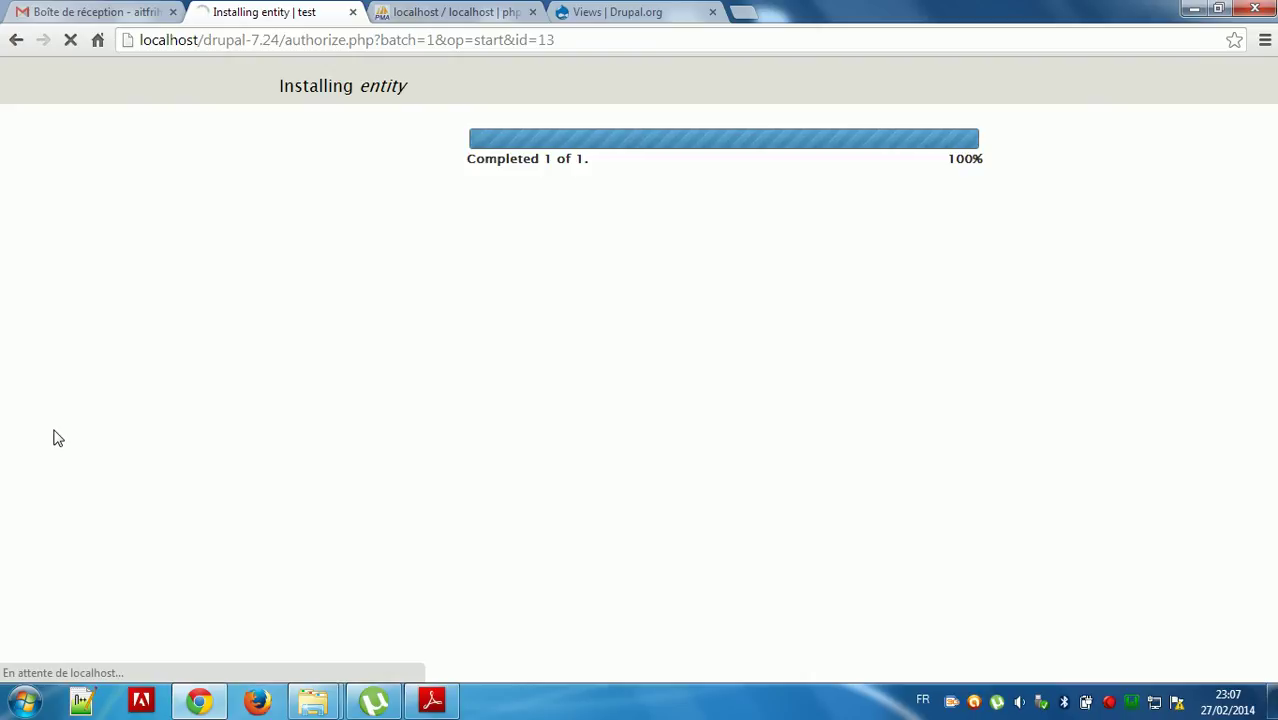
{"action": "left_click", "coordinate": [559, 300]}
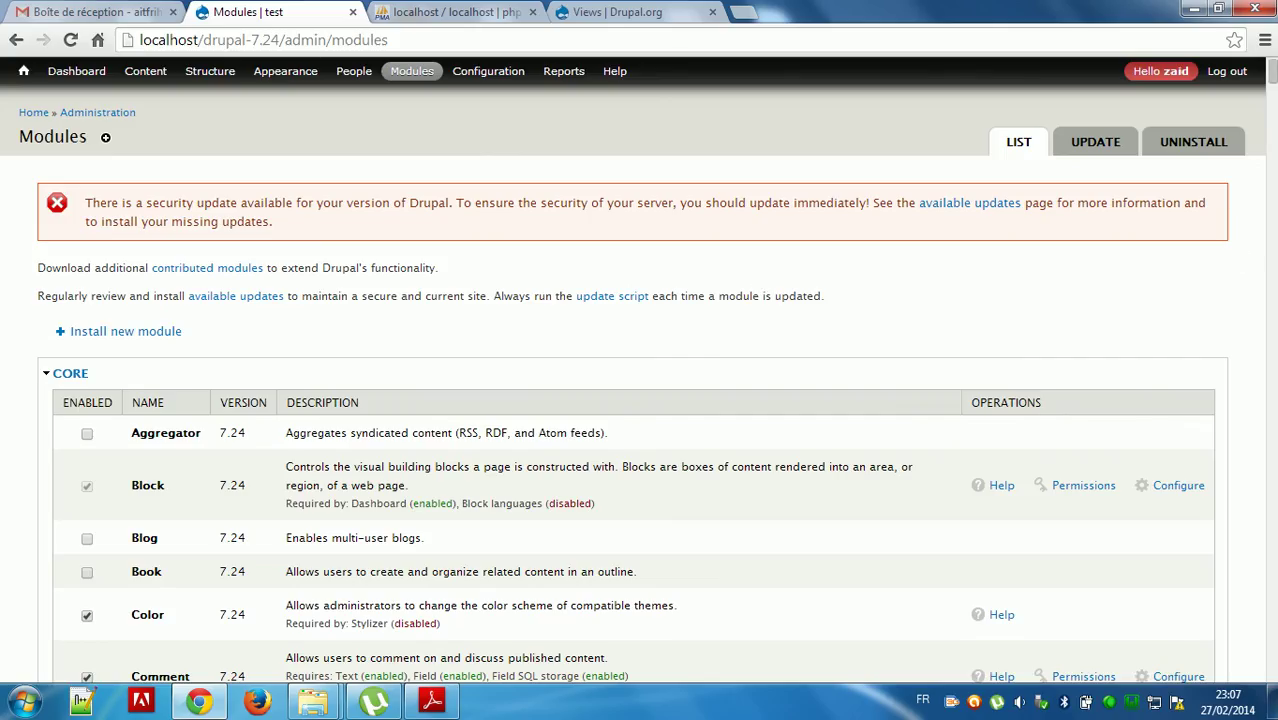
{"action": "left_click_drag", "start_coordinate": [1272, 70], "coordinate": [1272, 665]}
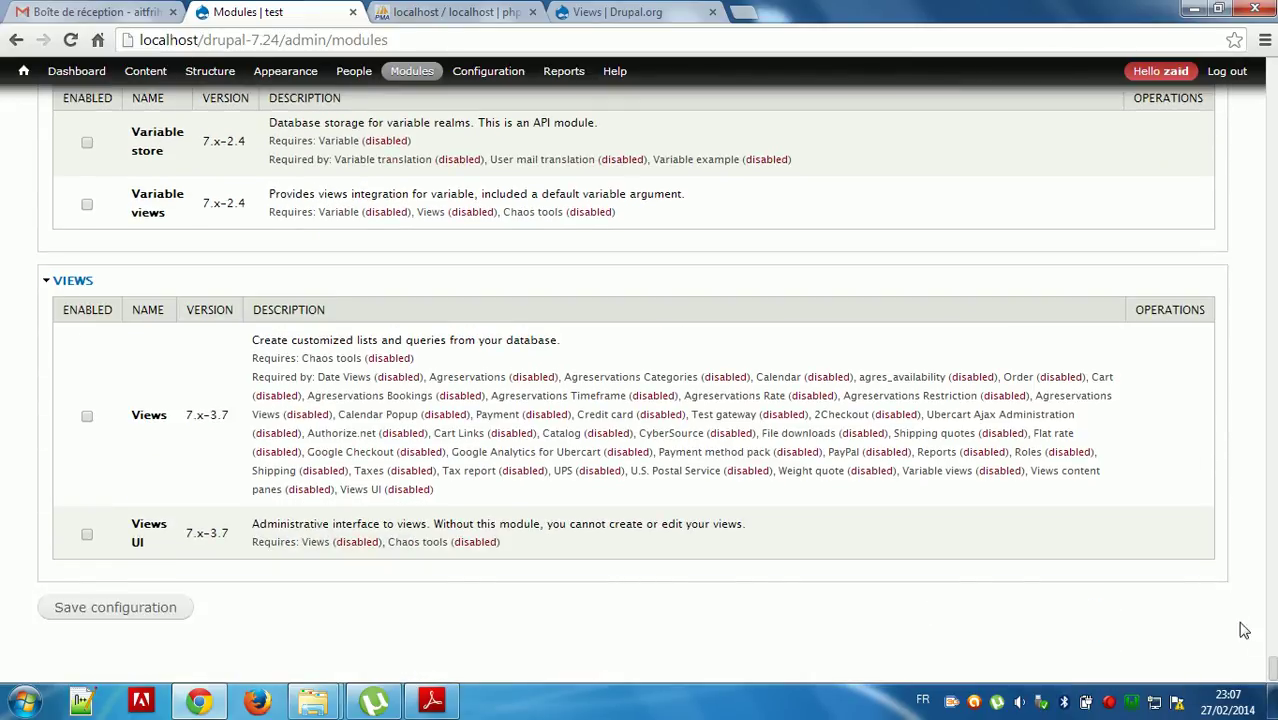
{"action": "left_click_drag", "start_coordinate": [1272, 665], "coordinate": [1272, 72]}
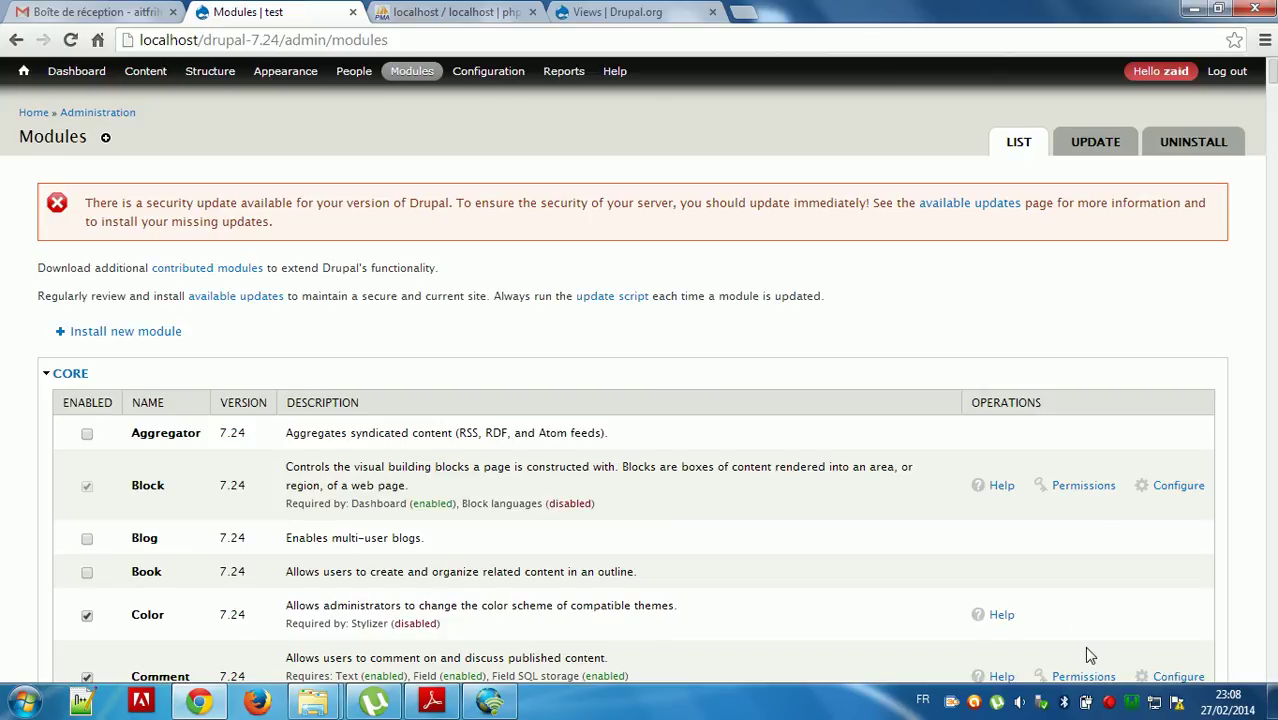
{"action": "left_click", "coordinate": [1110, 703]}
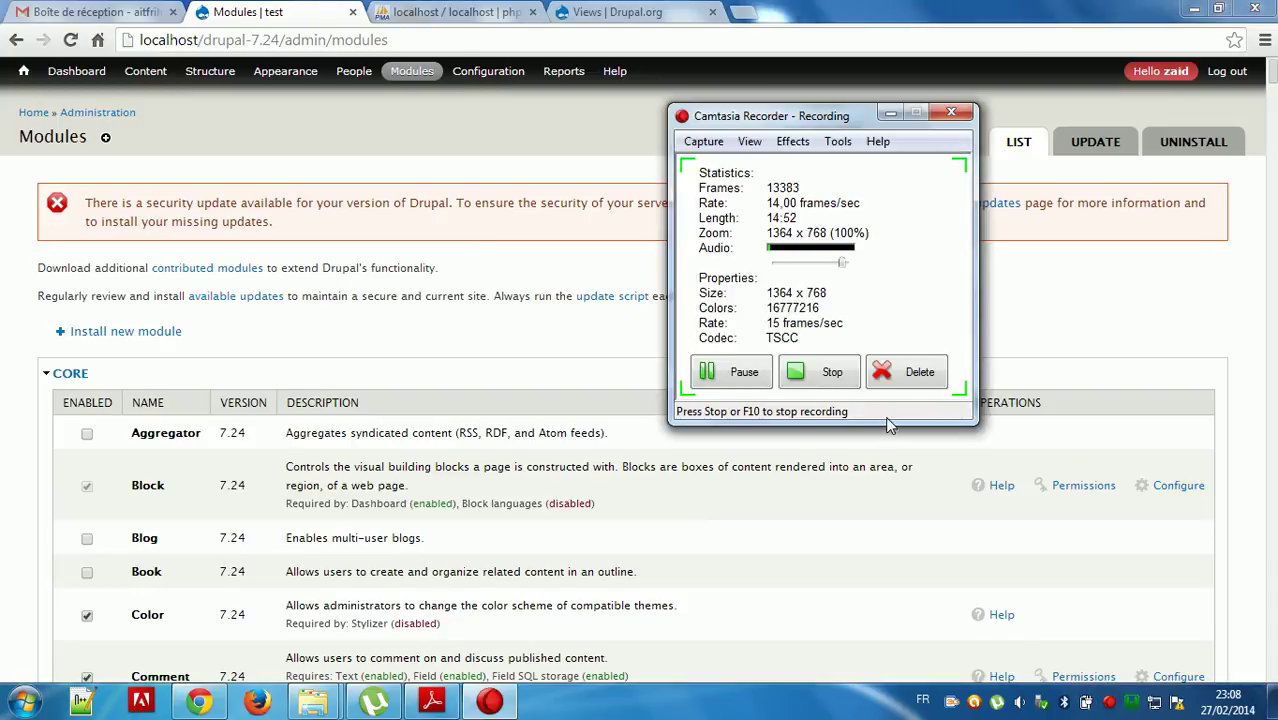